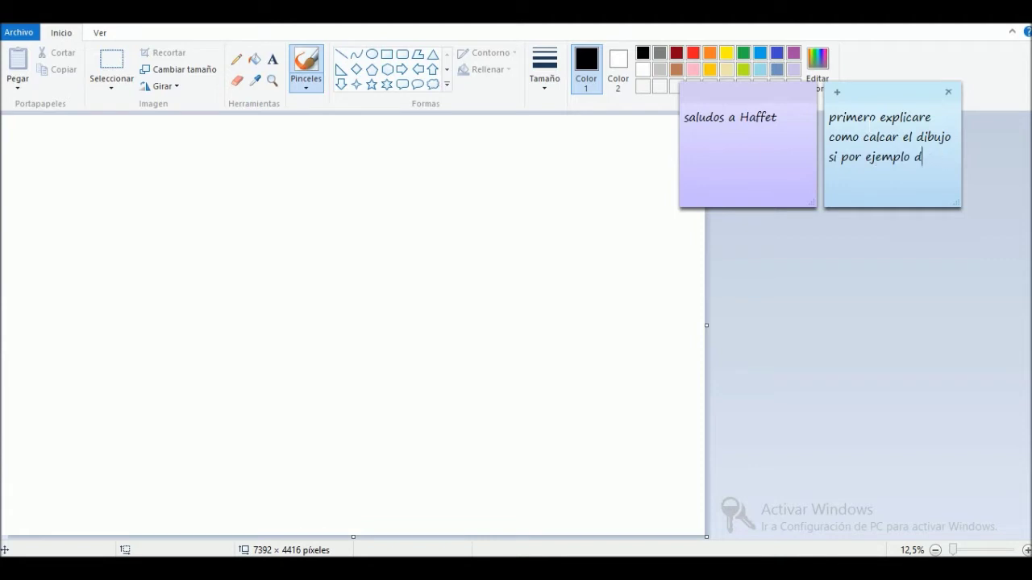
# Step: Complete the blue note's introduction with "si por ejemplo solo sabes dibujar en papel y quieres hacerlo en paint pues", followed by a blank line
pyautogui.write('bes dibuj')
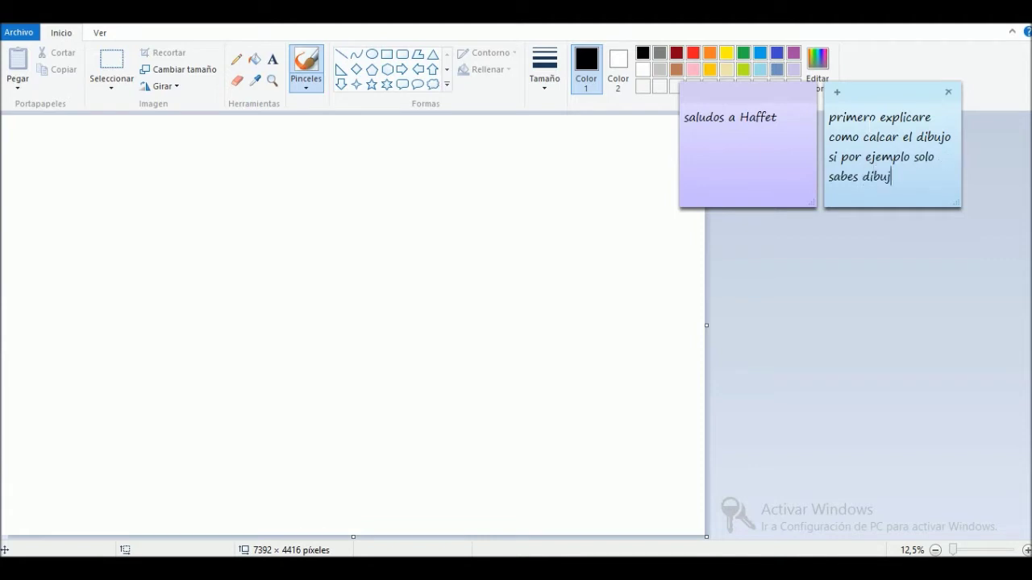
pyautogui.write('ar en papel y quieres hacerlo en paint pues')
pyautogui.press('Return')
pyautogui.press('Return')
# Step: Add three numbered lines to the note: "le tomas foto o lo escaneas", "lo pasas a la pc" and "lo pasaremos a paint"
pyautogui.write('1. le tomas foto o lo escaneas')
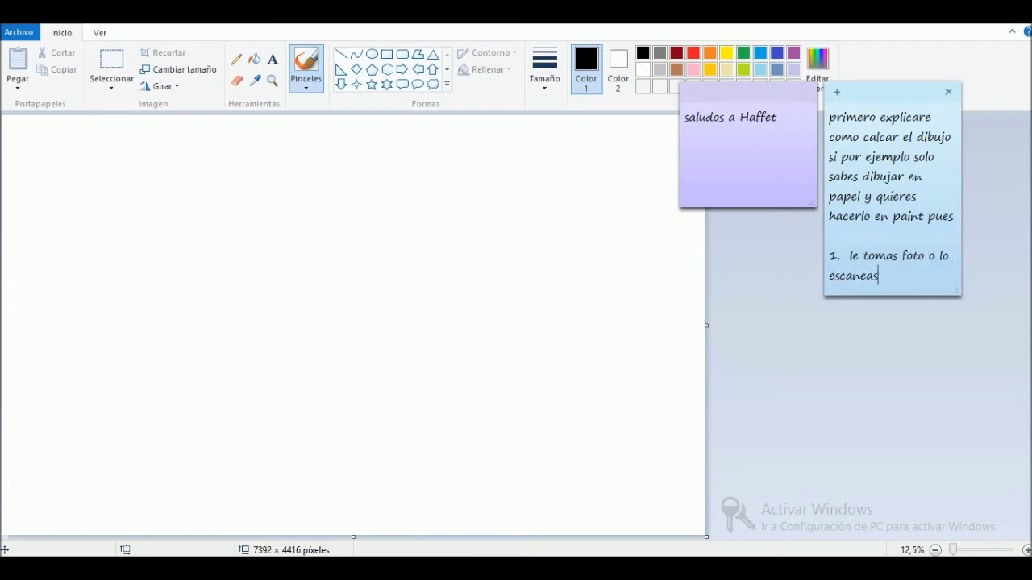
pyautogui.press('Return')
pyautogui.write('2. lo pasas a la pc')
pyautogui.press('Return')
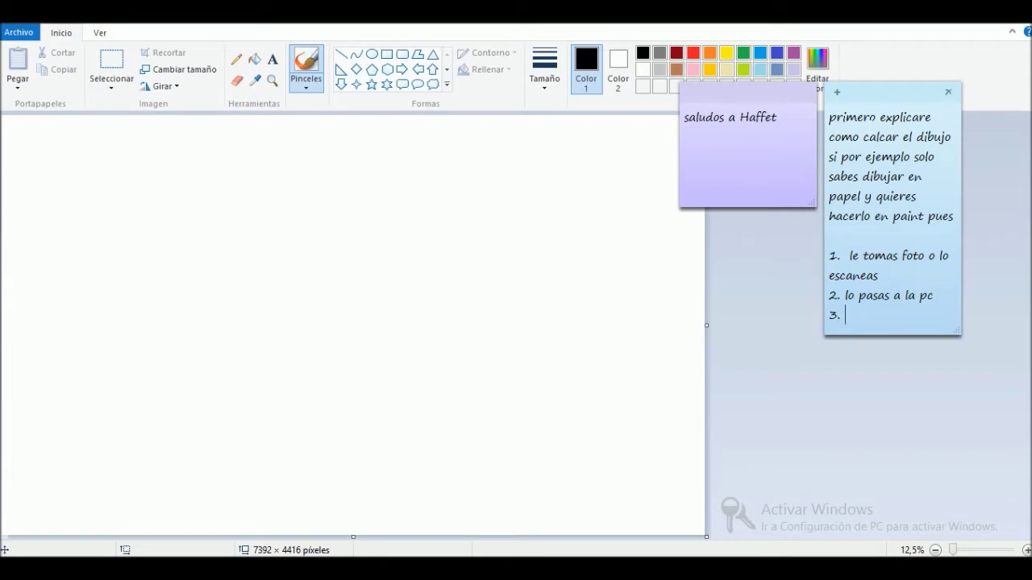
pyautogui.write('3. lo pasaremos a painte')
pyautogui.press('Return')
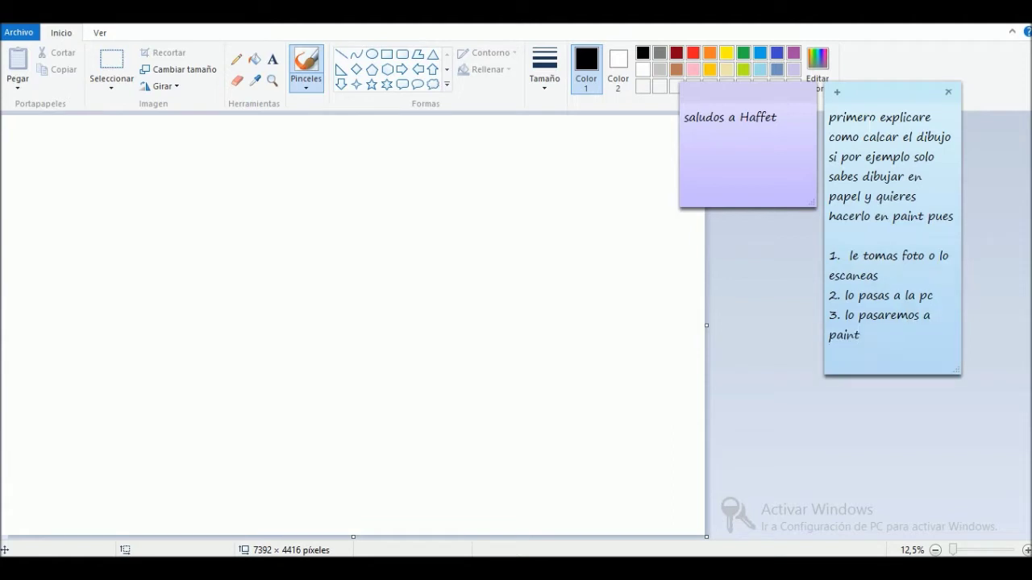
pyautogui.click(276, 150)
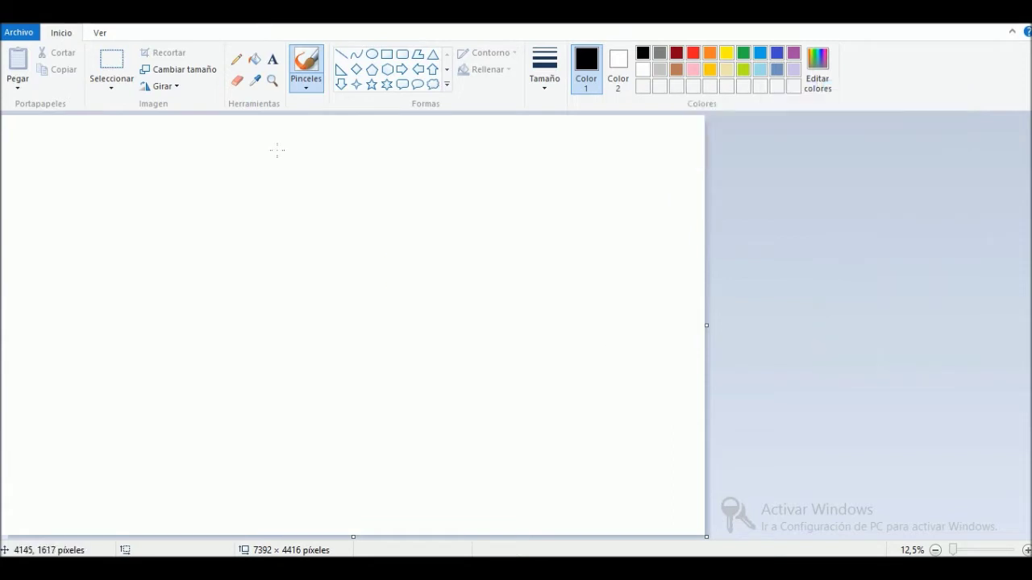
pyautogui.click(112, 85)
pyautogui.click(17, 86)
pyautogui.click(17, 87)
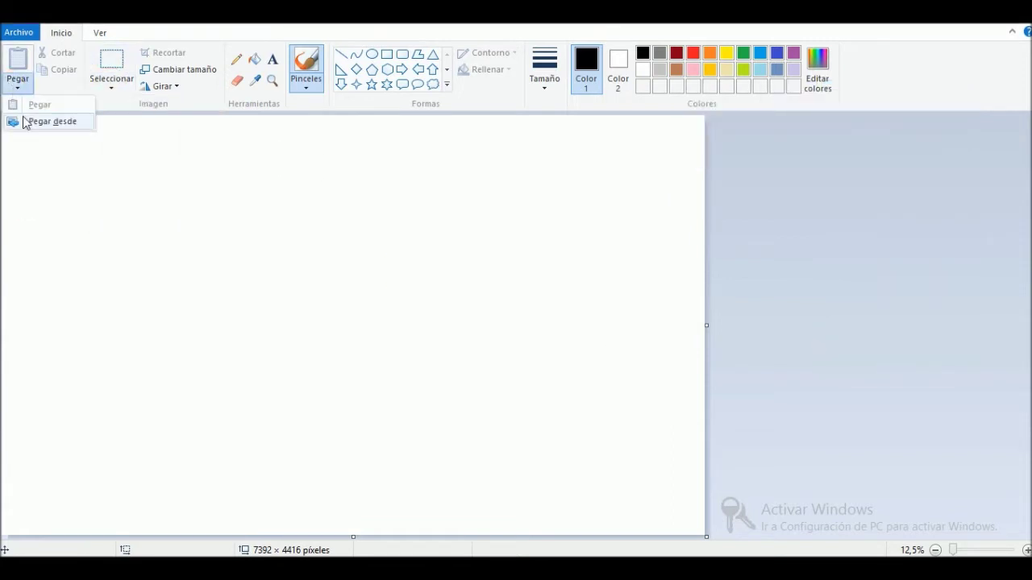
# Step: Switch back to the sticky note and add "lo hare lento para que se den cuenta que deben hacer" below the numbered list
pyautogui.hotkey('alt', 'Tab')
pyautogui.write('llo')
pyautogui.press('BackSpace')
pyautogui.press('BackSpace')
pyautogui.press('BackSpace')
pyautogui.write('o hare lento para que se den cuenta ')
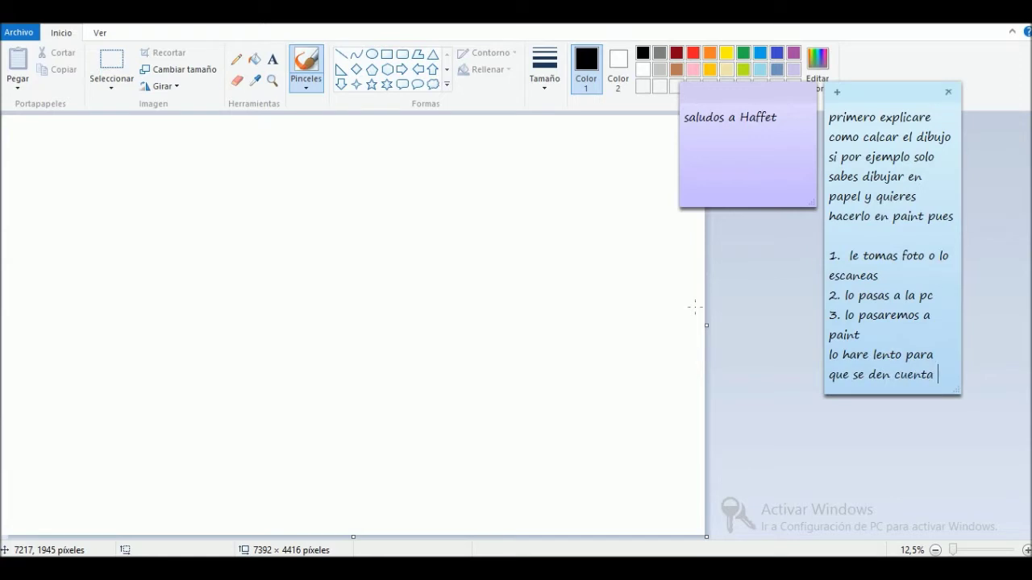
pyautogui.write('como')
pyautogui.press('BackSpace')
pyautogui.press('BackSpace')
pyautogui.press('BackSpace')
pyautogui.write('que deben hacer')
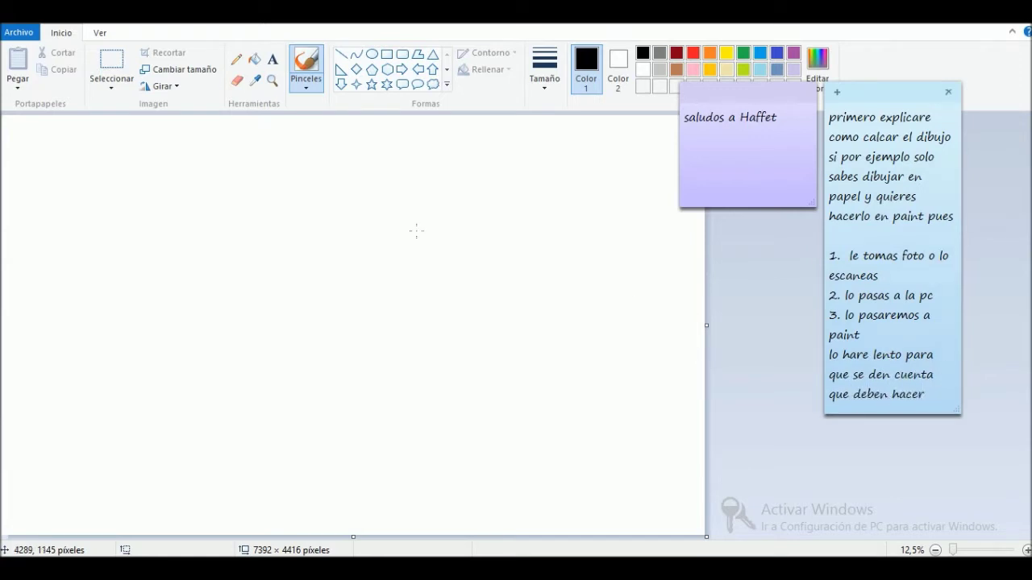
# Step: Switch to Paint and paste the image file "WhatsApp Image 2021-03-25 at 8.08.50 AM" from the Downloads folder onto the canvas
pyautogui.click(17, 81)
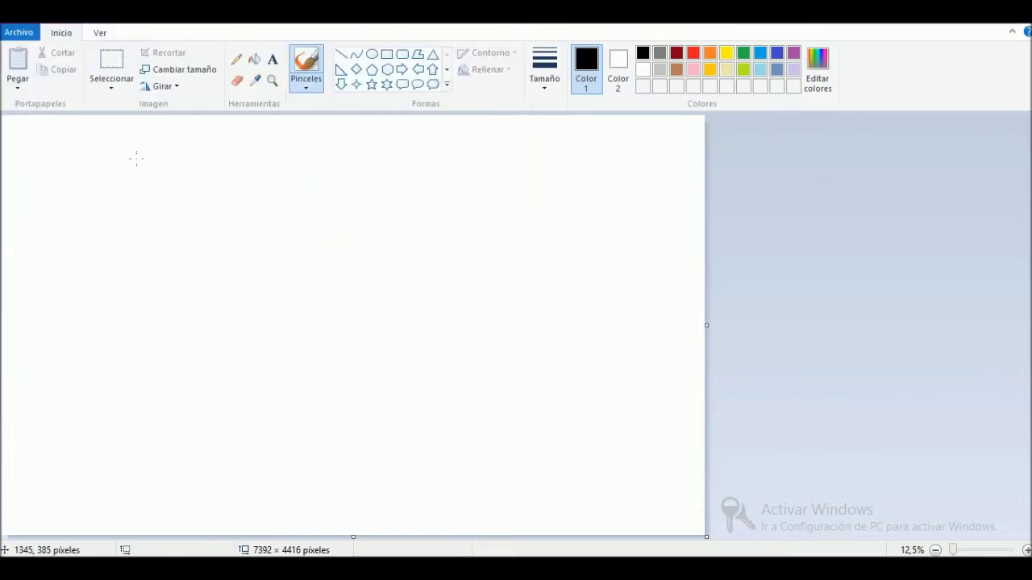
pyautogui.click(23, 92)
pyautogui.click(37, 121)
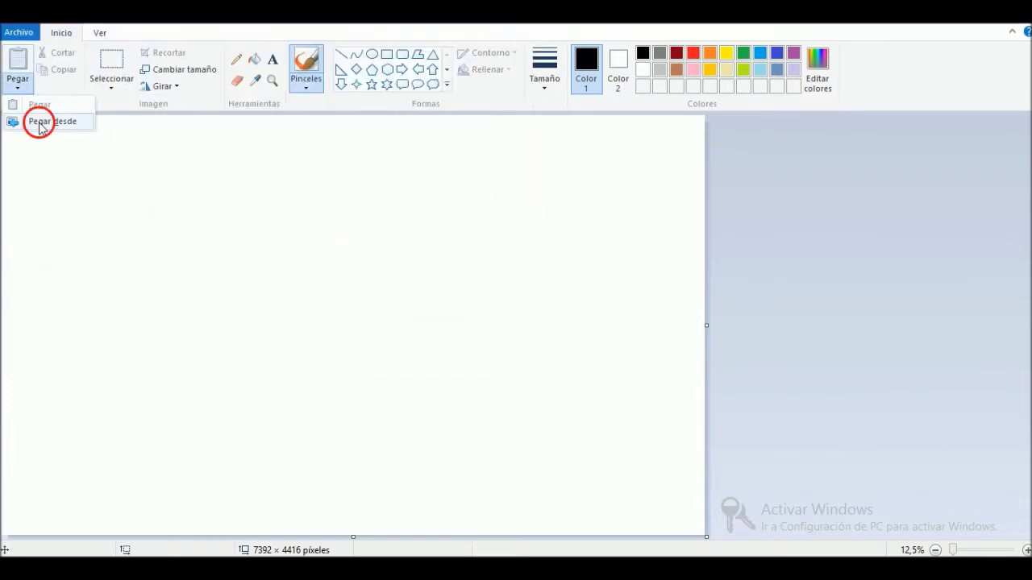
pyautogui.click(82, 211)
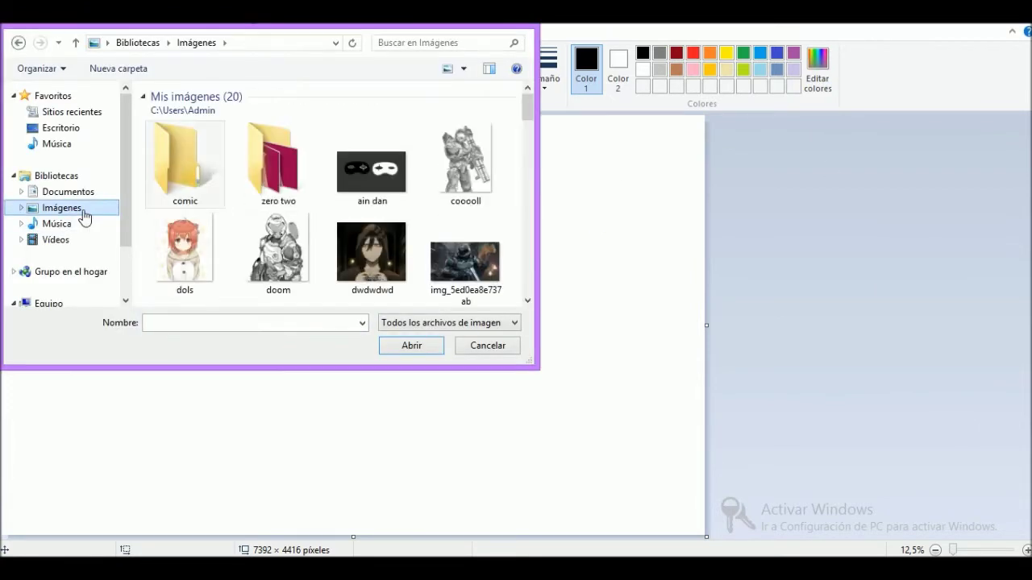
pyautogui.moveTo(529, 109); pyautogui.dragTo(529, 169)
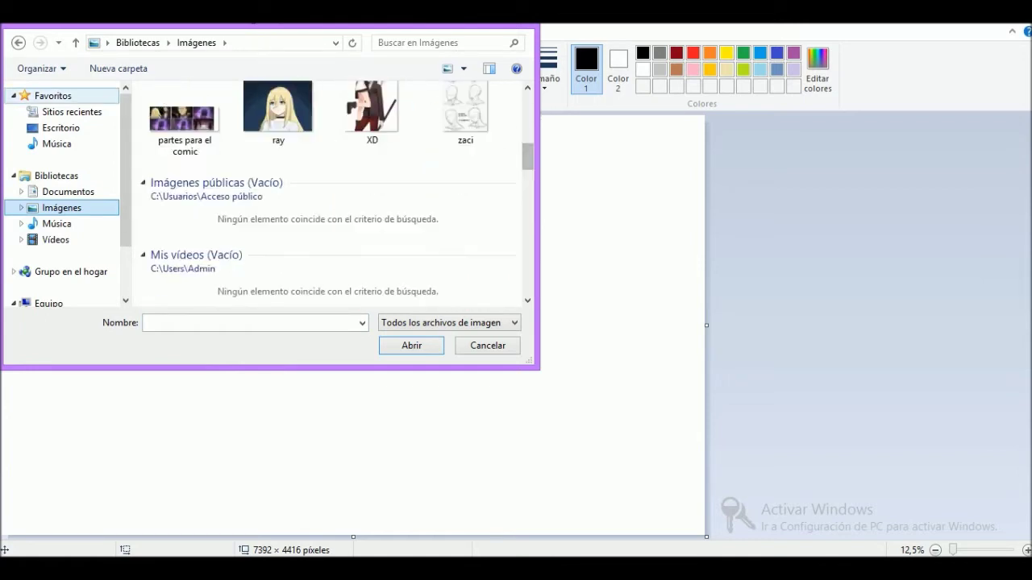
pyautogui.click(60, 128)
pyautogui.click(57, 143)
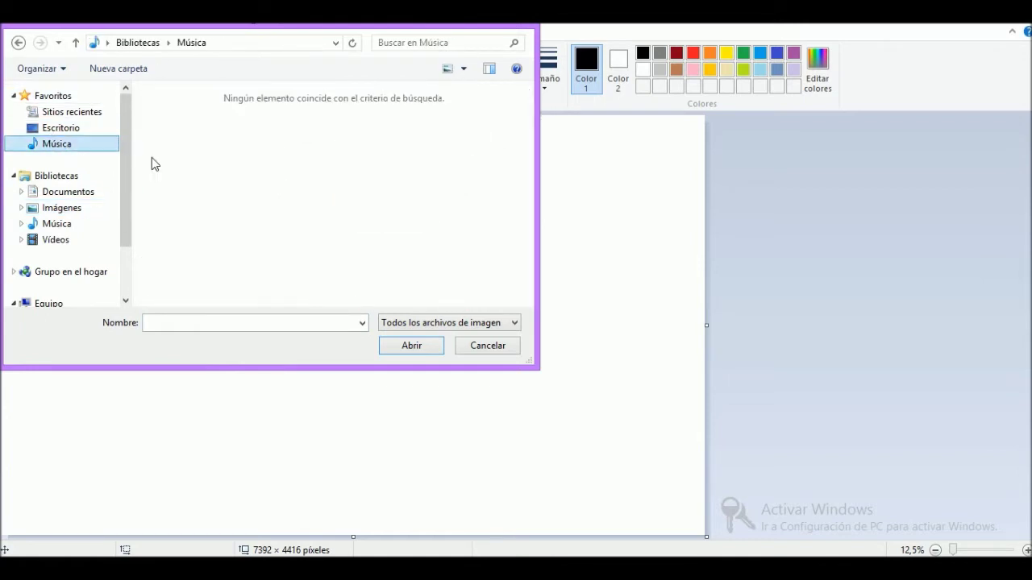
pyautogui.click(72, 112)
pyautogui.doubleClick(181, 129)
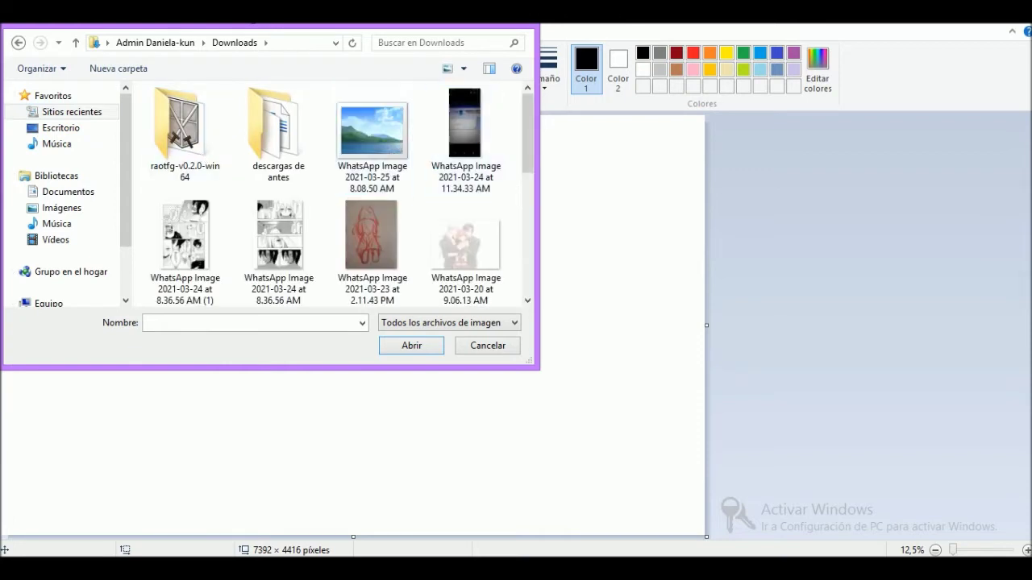
pyautogui.click(382, 174)
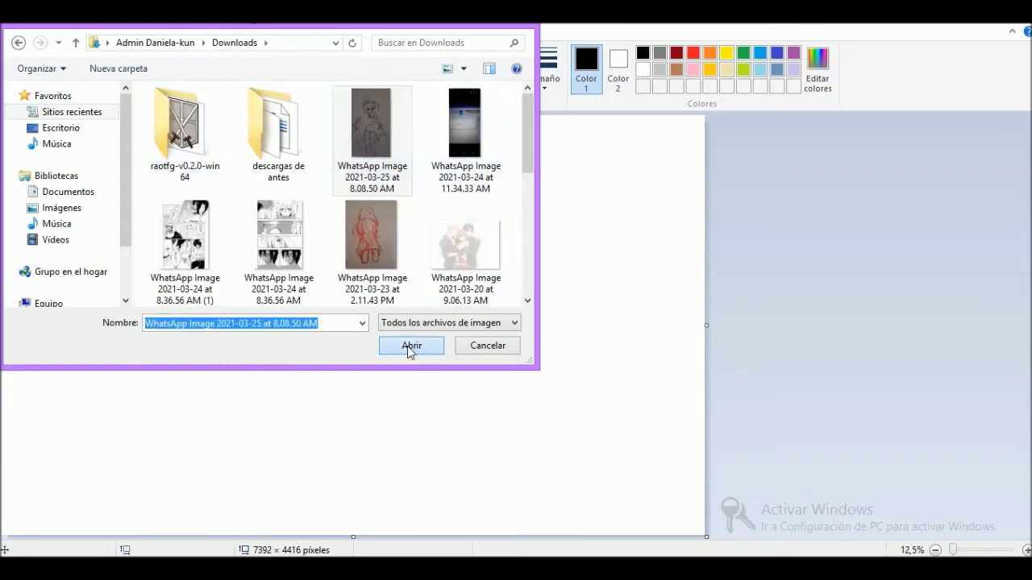
pyautogui.click(409, 345)
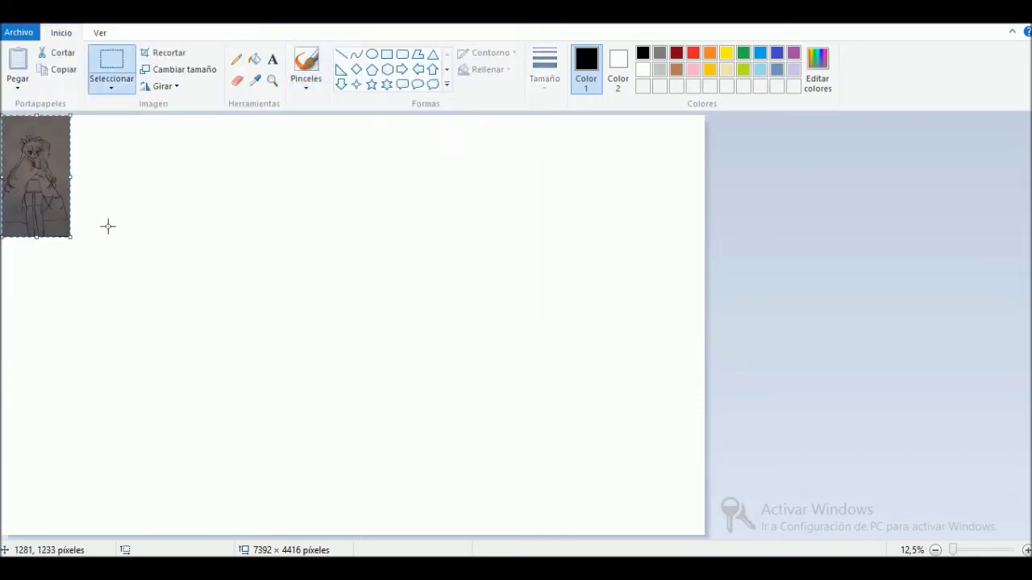
# Step: Move the pasted sketch photo to the middle of the canvas and enlarge it to about 2584 × 4216 pixels
pyautogui.moveTo(280, 267); pyautogui.dragTo(466, 533)
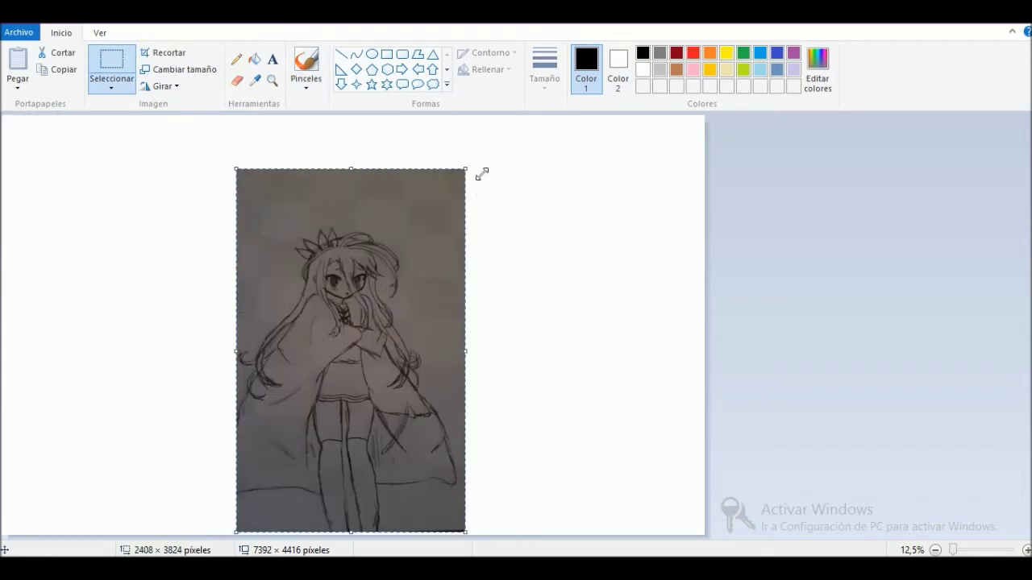
pyautogui.moveTo(467, 170); pyautogui.dragTo(493, 141)
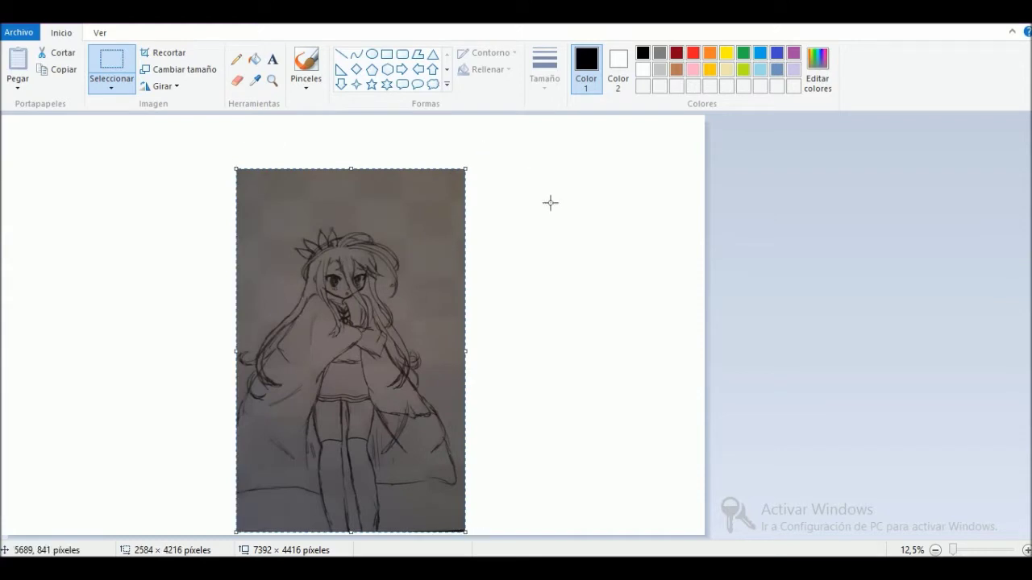
# Step: Return to the blue sticky note and delete the numbered list and the remark under the introduction
pyautogui.click(613, 569)
pyautogui.click(943, 395)
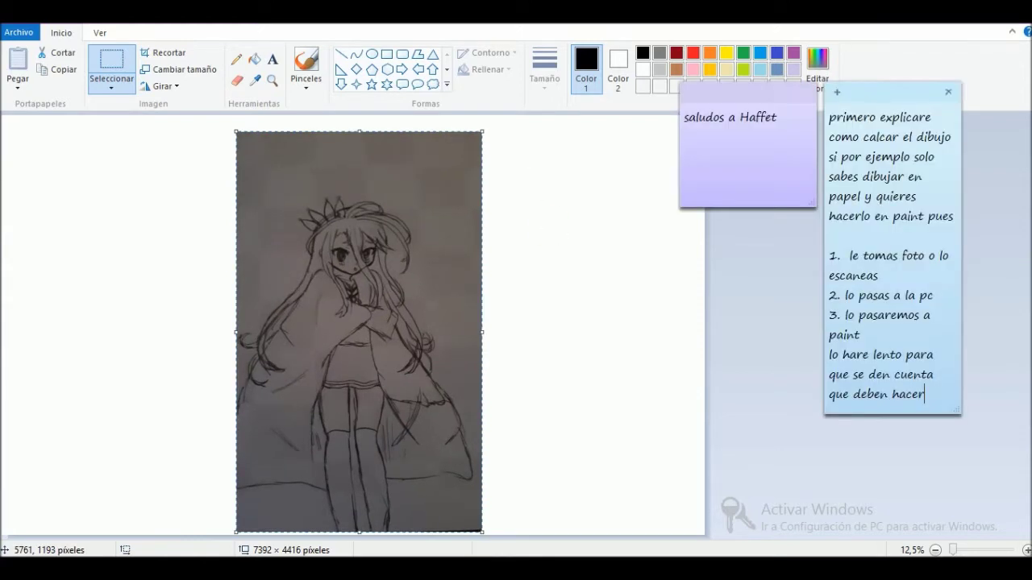
pyautogui.press('Return')
pyautogui.press('BackSpace')
pyautogui.press('BackSpace')
pyautogui.press('BackSpace')
pyautogui.press('BackSpace')
pyautogui.press('BackSpace')
pyautogui.press('BackSpace')
pyautogui.press('BackSpace')
pyautogui.press('BackSpace')
pyautogui.press('BackSpace')
pyautogui.press('BackSpace')
pyautogui.press('BackSpace')
pyautogui.press('BackSpace')
pyautogui.press('BackSpace')
pyautogui.press('BackSpace')
pyautogui.press('BackSpace')
pyautogui.press('BackSpace')
pyautogui.press('BackSpace')
pyautogui.press('BackSpace')
pyautogui.press('BackSpace')
pyautogui.press('BackSpace')
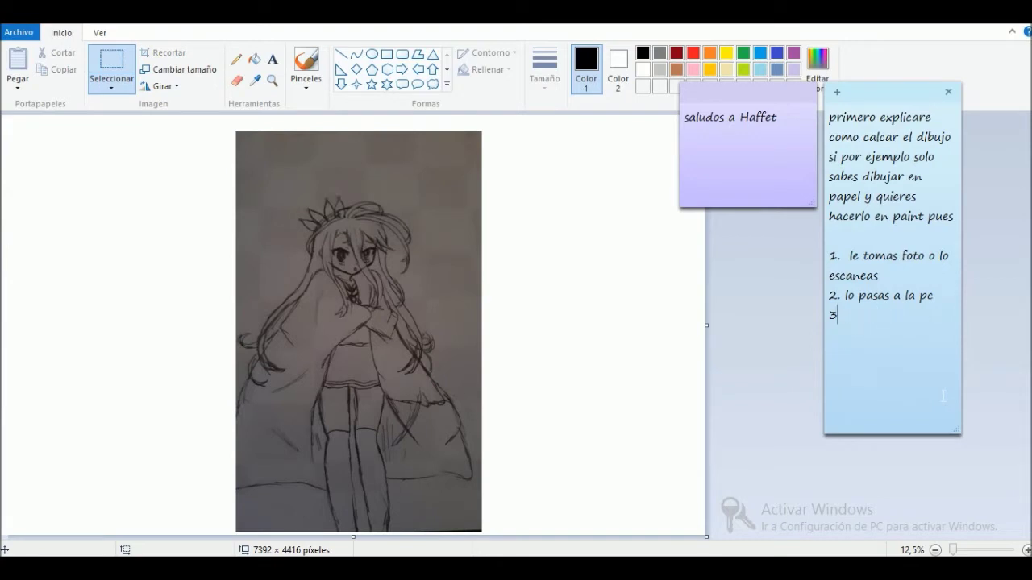
pyautogui.press('BackSpace')
pyautogui.press('BackSpace')
pyautogui.press('BackSpace')
pyautogui.press('BackSpace')
pyautogui.press('BackSpace')
pyautogui.press('BackSpace')
pyautogui.press('BackSpace')
pyautogui.press('BackSpace')
pyautogui.press('BackSpace')
pyautogui.press('BackSpace')
pyautogui.press('BackSpace')
pyautogui.press('BackSpace')
pyautogui.press('BackSpace')
pyautogui.press('BackSpace')
pyautogui.press('BackSpace')
pyautogui.press('BackSpace')
pyautogui.press('BackSpace')
pyautogui.press('BackSpace')
pyautogui.press('BackSpace')
pyautogui.press('BackSpace')
# Step: Write "como se dieron cuenta solo le dan click en pegar desde asi se abrira la carpeta" below the note's introduction
pyautogui.write('como se ')
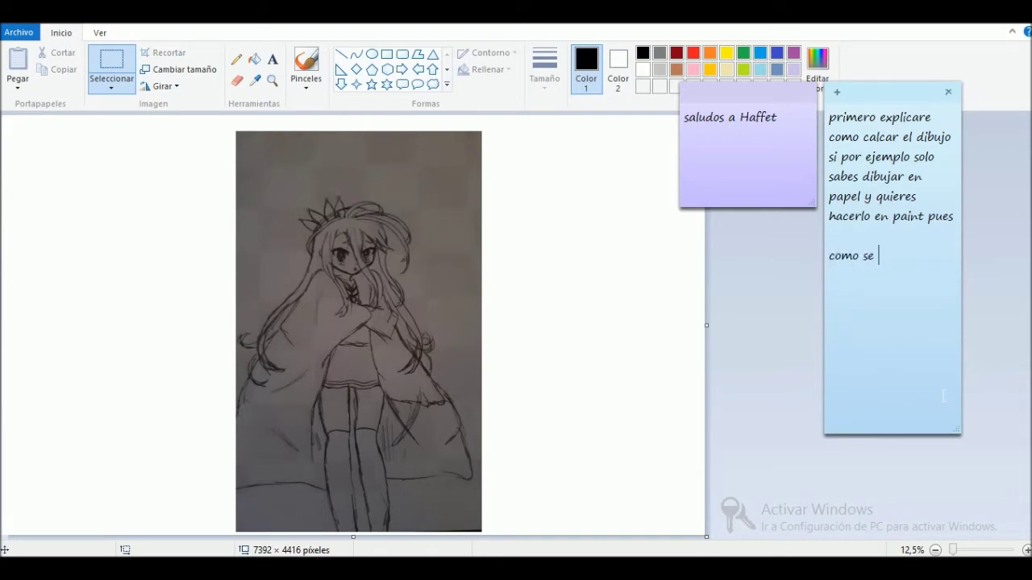
pyautogui.write('dieron cuenta solo')
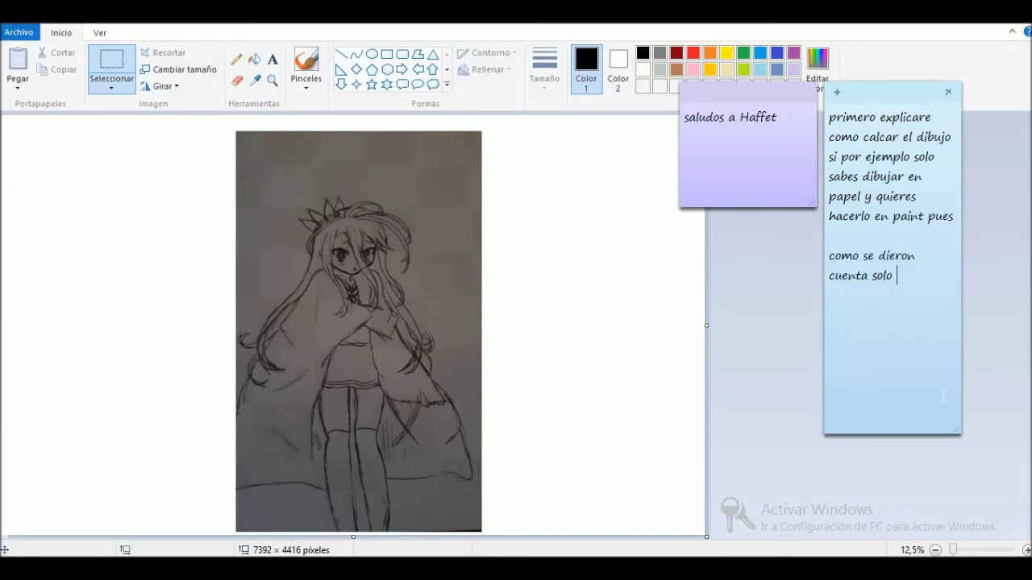
pyautogui.write(' le dan click en')
pyautogui.write(' o')
pyautogui.press('BackSpace')
pyautogui.write('pegar de')
pyautogui.press('BackSpace')
pyautogui.press('BackSpace')
pyautogui.press('BackSpace')
pyautogui.press('BackSpace')
pyautogui.press('BackSpace')
pyautogui.write('desde asi se abrira la carpeta')
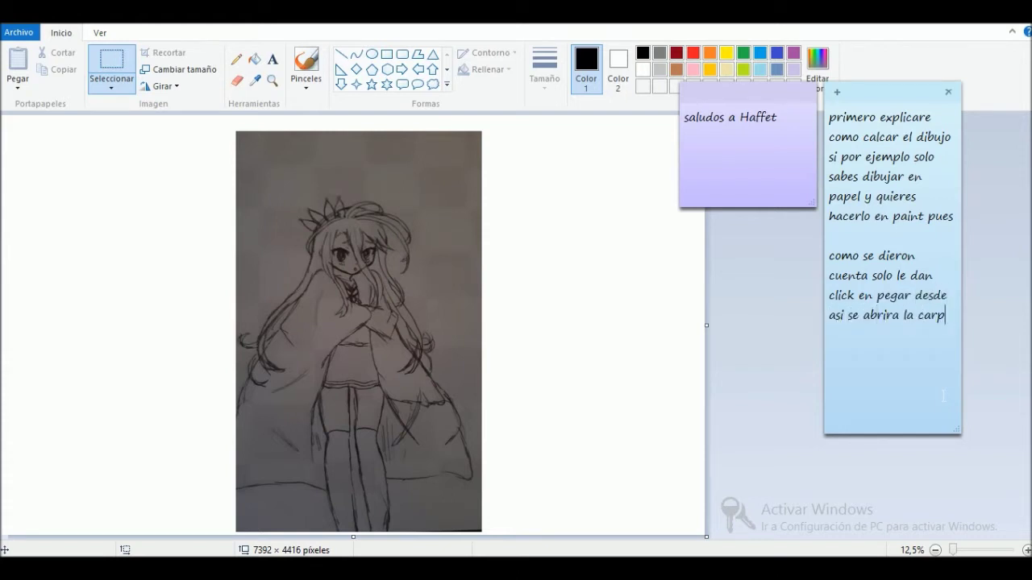
# Step: Delete the explanation about "pegar desde" from the note, keeping the introduction
pyautogui.press('BackSpace')
pyautogui.press('BackSpace')
pyautogui.press('BackSpace')
pyautogui.press('BackSpace')
pyautogui.press('BackSpace')
pyautogui.press('BackSpace')
pyautogui.press('BackSpace')
pyautogui.press('BackSpace')
pyautogui.write('s carpetas')
pyautogui.press('BackSpace')
pyautogui.press('BackSpace')
pyautogui.press('BackSpace')
pyautogui.press('BackSpace')
pyautogui.press('BackSpace')
pyautogui.press('BackSpace')
pyautogui.press('BackSpace')
pyautogui.press('BackSpace')
pyautogui.press('BackSpace')
pyautogui.press('BackSpace')
pyautogui.press('BackSpace')
pyautogui.press('BackSpace')
pyautogui.press('BackSpace')
pyautogui.press('BackSpace')
pyautogui.press('BackSpace')
pyautogui.press('BackSpace')
pyautogui.press('BackSpace')
pyautogui.press('BackSpace')
pyautogui.press('BackSpace')
pyautogui.press('BackSpace')
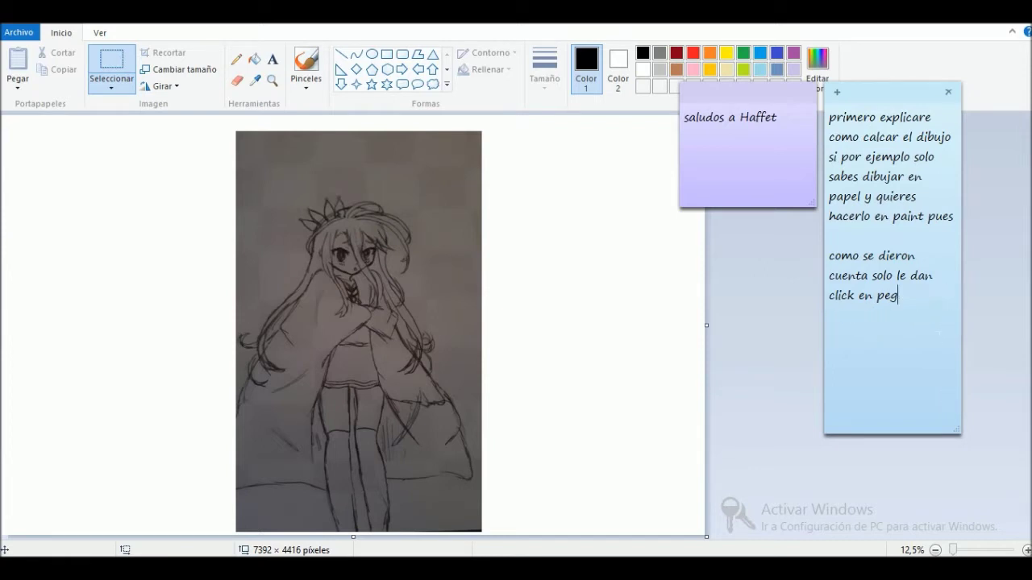
# Step: Write "ahora lo unico que debemos hacer es delinearlo" below the note's introduction
pyautogui.write('ahora lo unic')
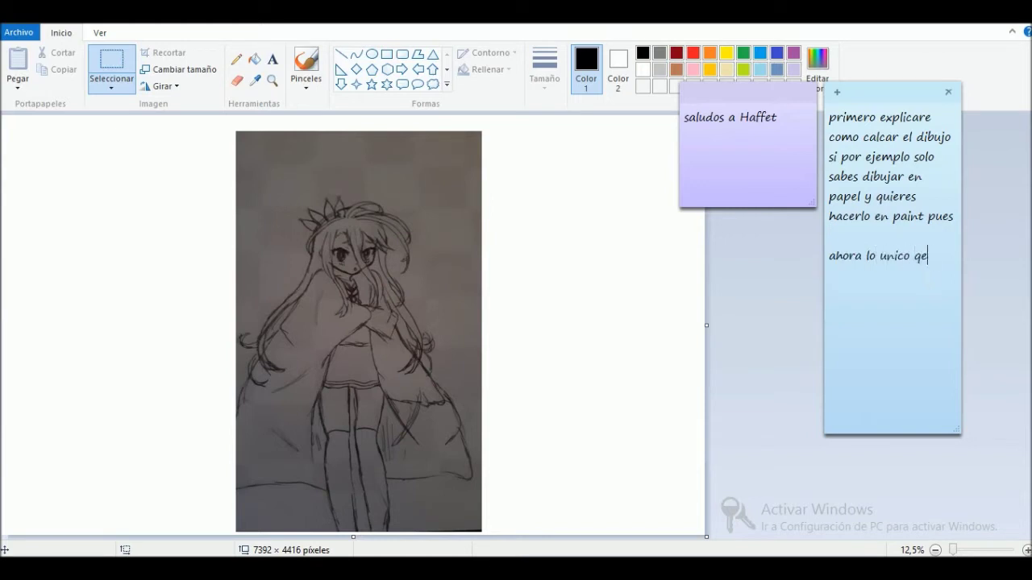
pyautogui.write('o que')
pyautogui.press('BackSpace')
pyautogui.press('BackSpace')
pyautogui.press('BackSpace')
pyautogui.write('que debemos hacer es')
pyautogui.press('Return')
pyautogui.write('delinearo')
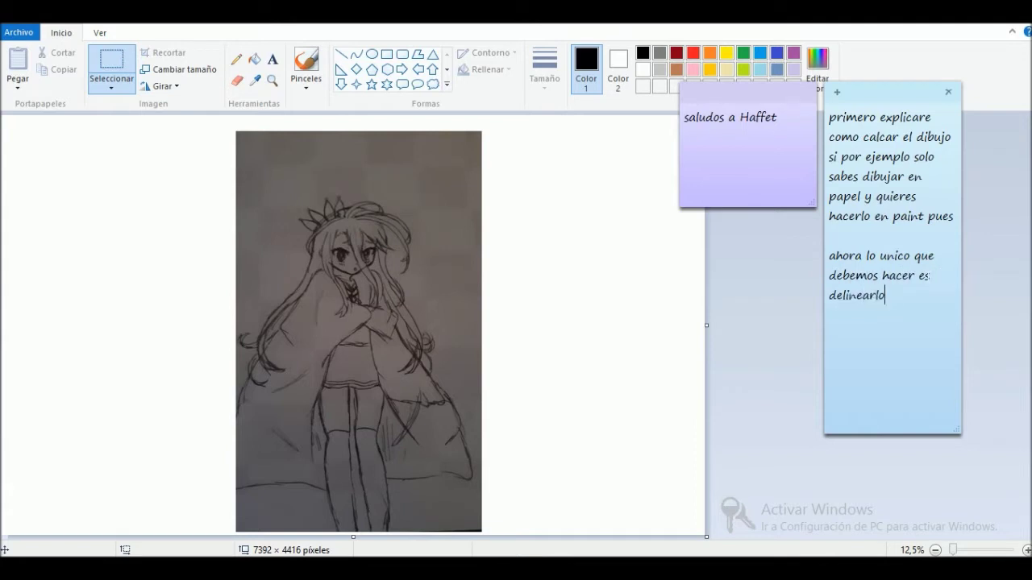
# Step: Clear the outlining instruction from the note so that only the introduction is left
pyautogui.write('debe ser solas lineas solonegro')
pyautogui.press('BackSpace')
pyautogui.press('BackSpace')
pyautogui.press('BackSpace')
pyautogui.press('BackSpace')
pyautogui.press('BackSpace')
pyautogui.press('BackSpace')
pyautogui.press('BackSpace')
pyautogui.press('BackSpace')
pyautogui.press('BackSpace')
pyautogui.press('BackSpace')
pyautogui.press('BackSpace')
pyautogui.press('BackSpace')
pyautogui.press('BackSpace')
pyautogui.press('BackSpace')
pyautogui.press('BackSpace')
pyautogui.press('BackSpace')
pyautogui.press('BackSpace')
pyautogui.press('BackSpace')
pyautogui.press('BackSpace')
pyautogui.press('BackSpace')
pyautogui.press('BackSpace')
pyautogui.press('BackSpace')
pyautogui.press('BackSpace')
pyautogui.press('BackSpace')
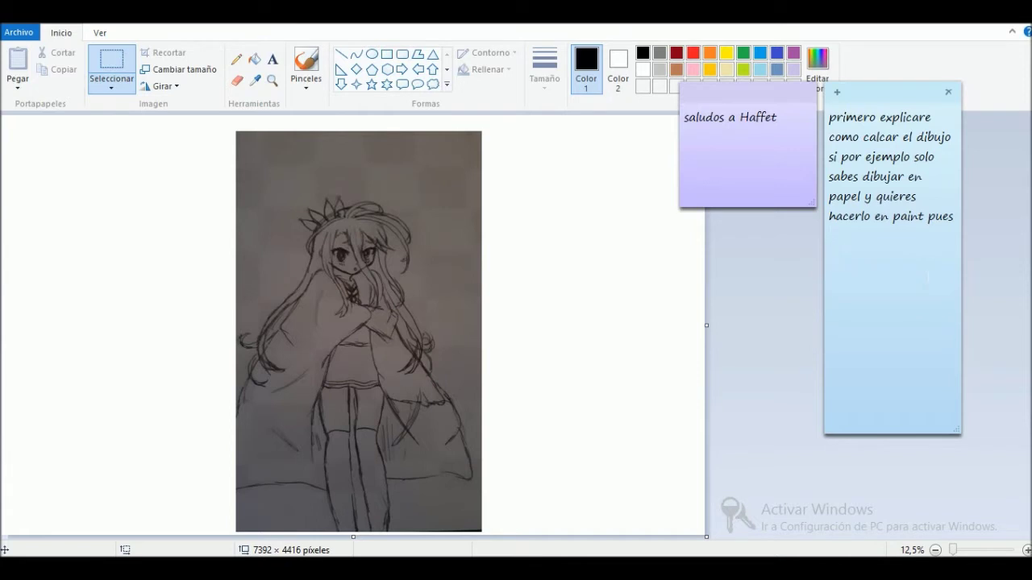
pyautogui.click(555, 202)
pyautogui.click(271, 81)
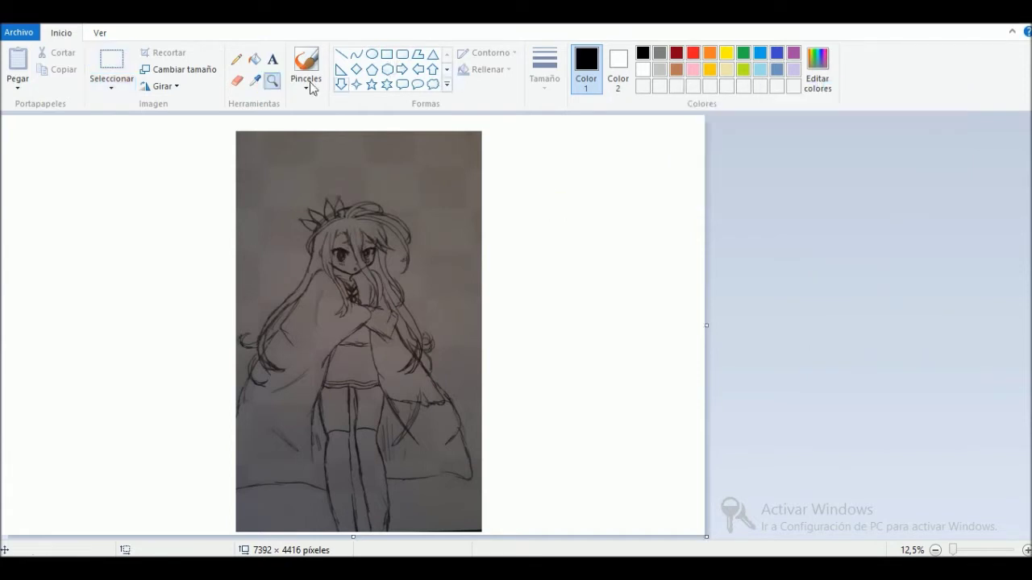
pyautogui.click(440, 253)
pyautogui.click(937, 551)
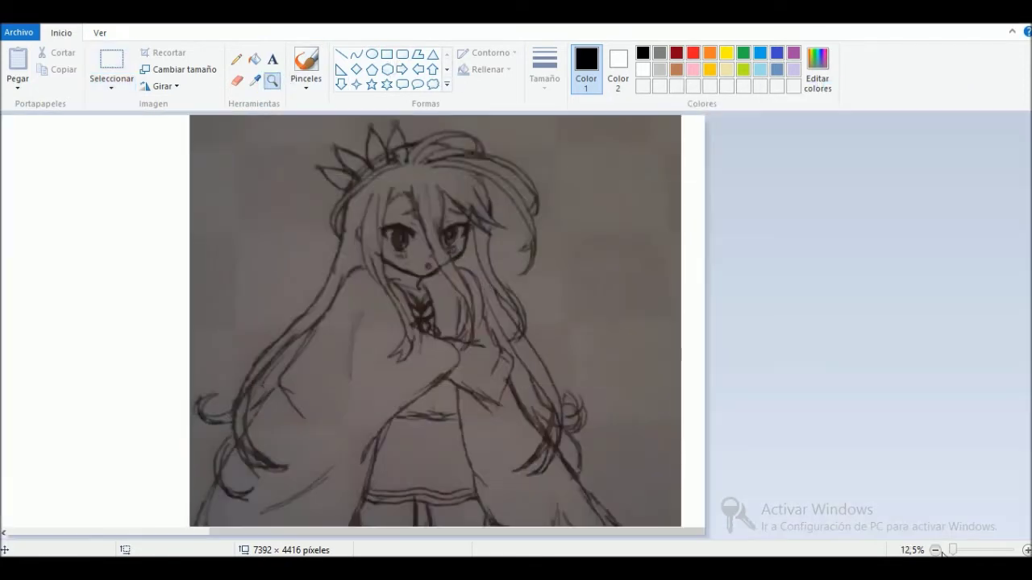
# Step: Cover the photographed drawing with a filled, semi-transparent white rectangle so that the dark sketch is faded for tracing
pyautogui.click(935, 550)
pyautogui.click(387, 55)
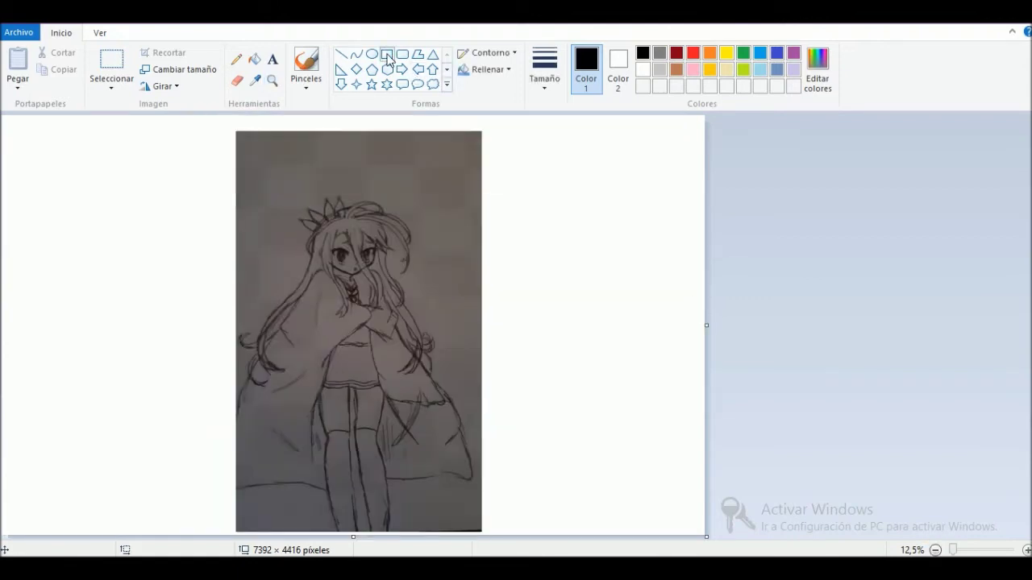
pyautogui.click(487, 70)
pyautogui.click(505, 143)
pyautogui.click(483, 52)
pyautogui.click(511, 88)
pyautogui.moveTo(525, 124); pyautogui.dragTo(210, 538)
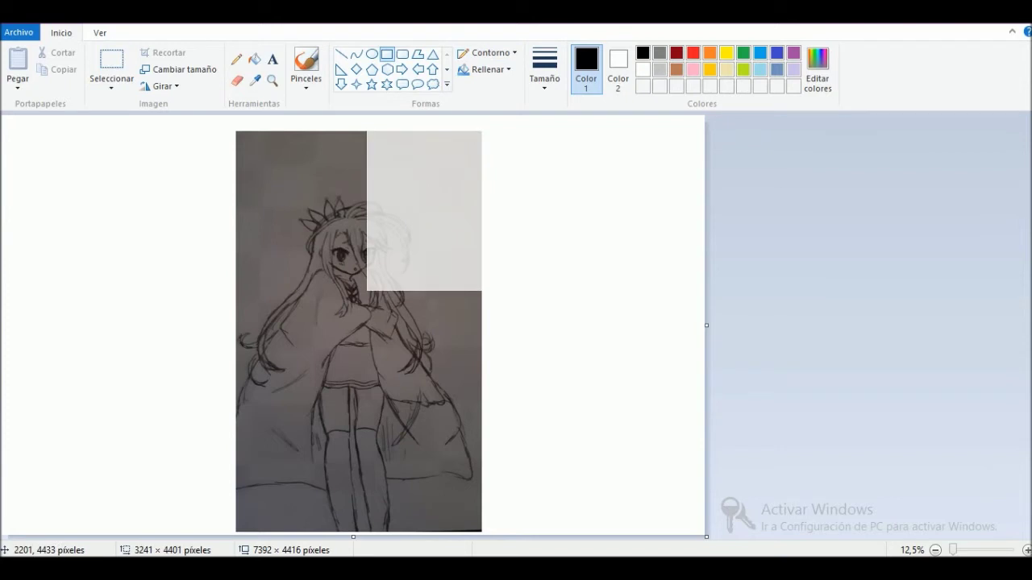
pyautogui.click(480, 58)
pyautogui.click(506, 89)
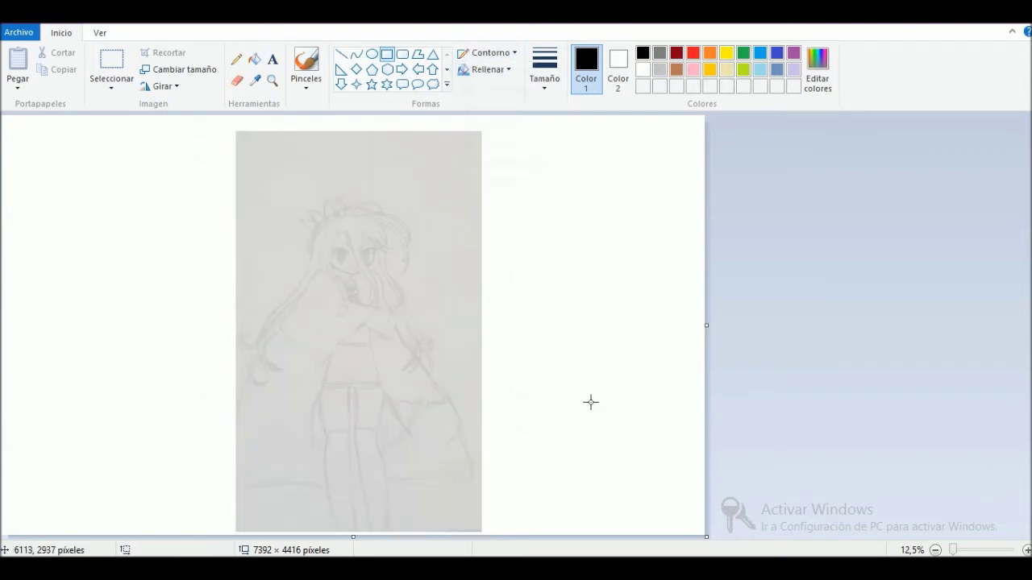
# Step: Write "ignoren el paso que hize" and "eso lo hago cuando o la imagen tiene un negro muy marcado y puede dañar el calcado" in the note
pyautogui.hotkey('alt', 'Tab')
pyautogui.write('ignoren el oa')
pyautogui.write('paaso ')
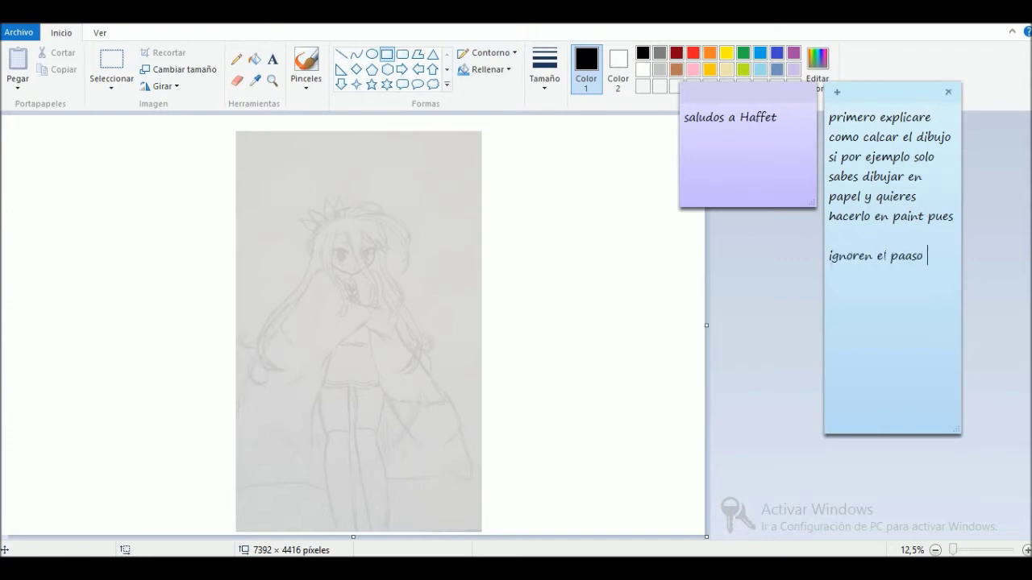
pyautogui.write(' que hize')
pyautogui.write('eso lo hago cuando')
pyautogui.write(' o la imagen i')
pyautogui.write('ene ')
pyautogui.write('un negro mu')
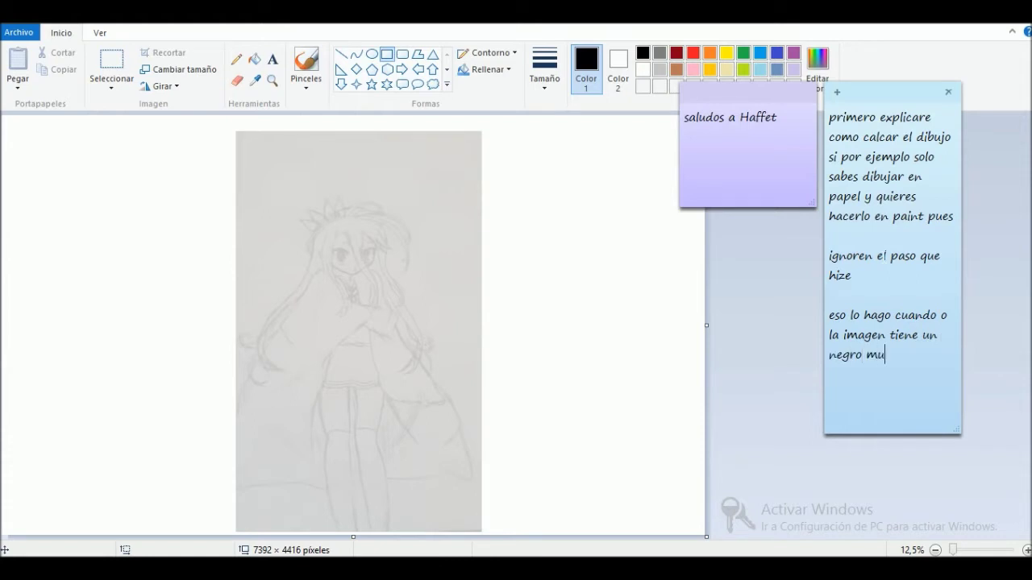
pyautogui.write('y marcado y puede da')
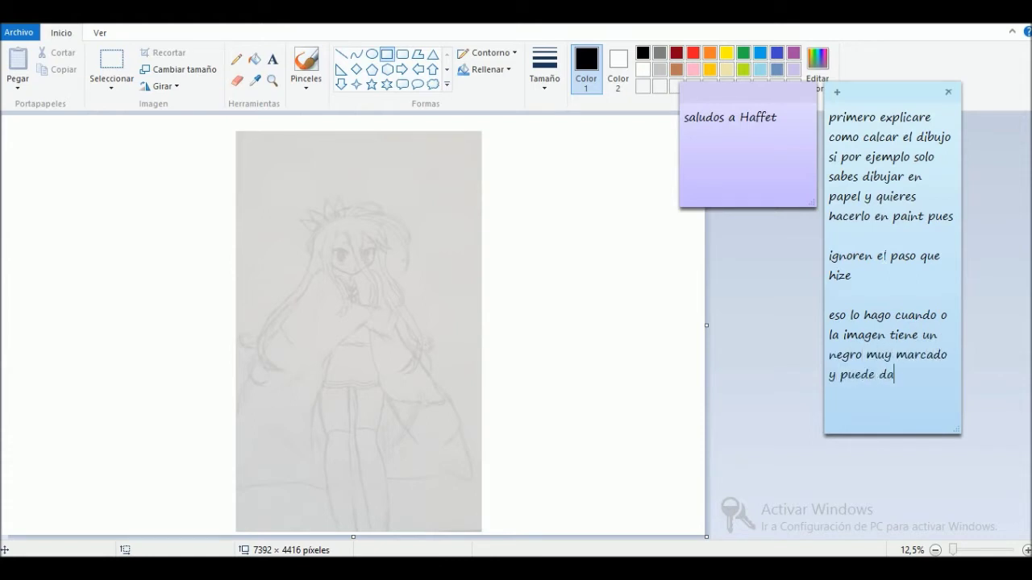
pyautogui.write('ñar el calcado')
# Step: Delete the remark about the fading step from the note, keeping the introduction, and return to the canvas
pyautogui.press('BackSpace')
pyautogui.press('BackSpace')
pyautogui.press('BackSpace')
pyautogui.press('BackSpace')
pyautogui.press('BackSpace')
pyautogui.press('BackSpace')
pyautogui.press('BackSpace')
pyautogui.press('BackSpace')
pyautogui.press('BackSpace')
pyautogui.press('BackSpace')
pyautogui.press('BackSpace')
pyautogui.press('BackSpace')
pyautogui.press('BackSpace')
pyautogui.press('BackSpace')
pyautogui.press('BackSpace')
pyautogui.press('BackSpace')
pyautogui.press('BackSpace')
pyautogui.press('BackSpace')
pyautogui.press('BackSpace')
pyautogui.press('BackSpace')
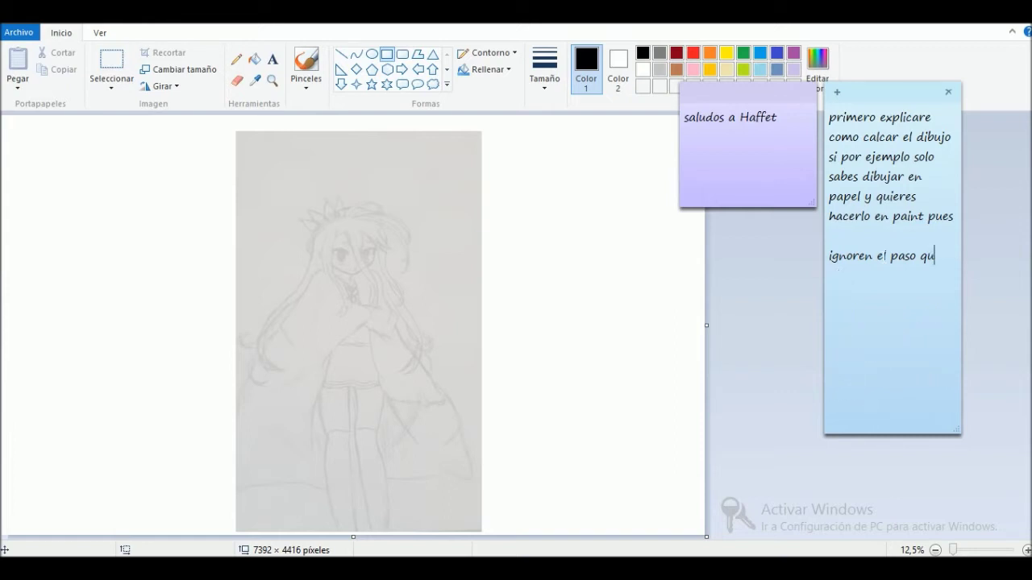
pyautogui.press('BackSpace')
pyautogui.press('BackSpace')
pyautogui.press('BackSpace')
pyautogui.press('BackSpace')
pyautogui.press('BackSpace')
pyautogui.press('BackSpace')
pyautogui.press('BackSpace')
pyautogui.click(451, 182)
# Step: Draw a black curve of about 181 × 497 px over the hair strand between the eyes, bending it to follow the sketch
pyautogui.click(272, 81)
pyautogui.click(372, 261)
pyautogui.click(508, 323)
pyautogui.click(356, 54)
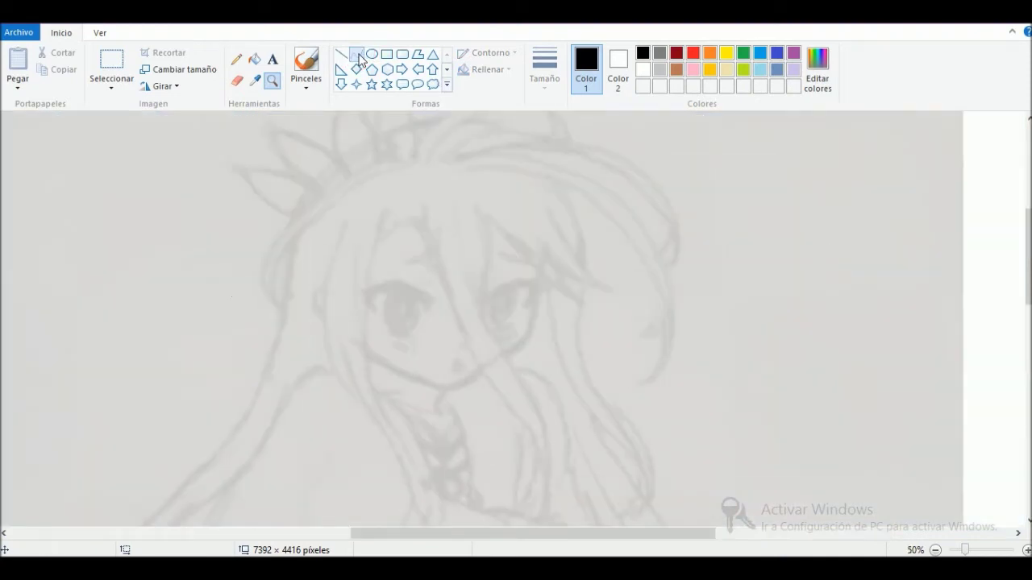
pyautogui.moveTo(423, 201); pyautogui.dragTo(490, 389)
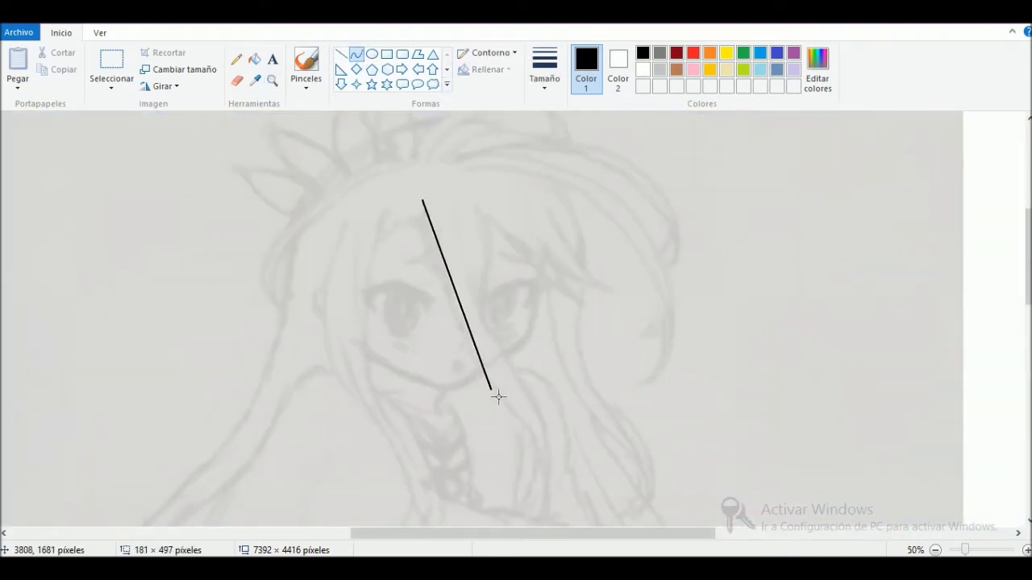
pyautogui.moveTo(458, 288)
pyautogui.mouseDown()
pyautogui.moveTo(438, 272)
pyautogui.moveTo(468, 348)
pyautogui.moveTo(459, 345)
pyautogui.mouseUp()
pyautogui.click(541, 373)
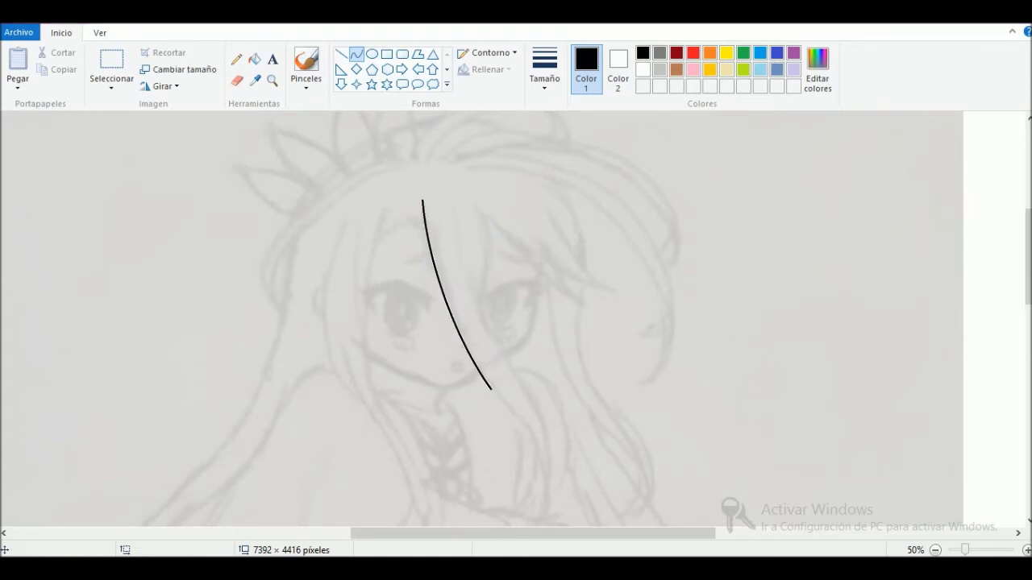
# Step: Write "cuando ustedes mantengan oprimido el mouse para sacar la linea curva" below the note's introduction
pyautogui.click(557, 569)
pyautogui.write('cuando ustedes ma')
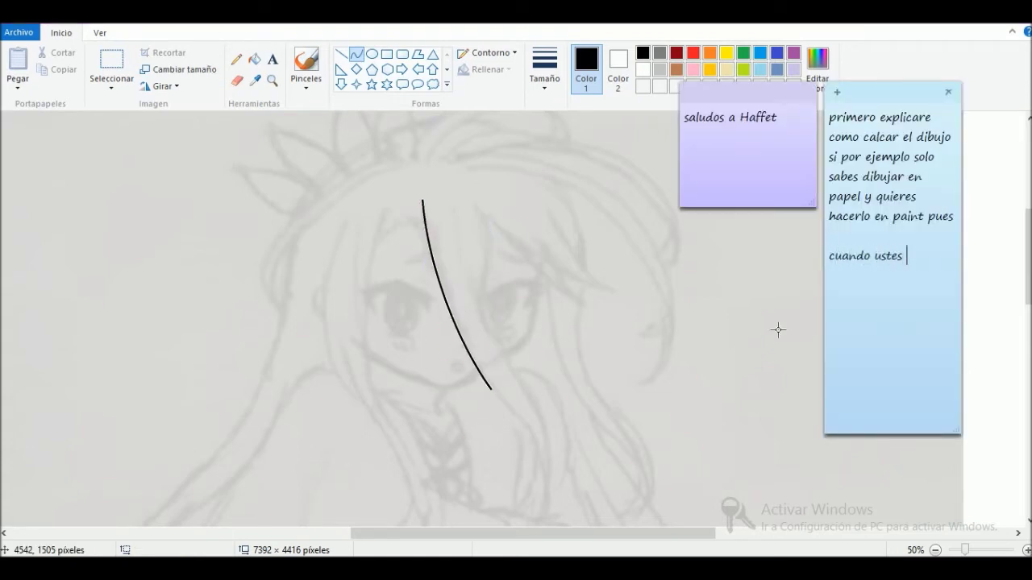
pyautogui.moveTo(488, 215); pyautogui.dragTo(518, 408)
pyautogui.click(492, 569)
pyautogui.write('ntengan oprimido')
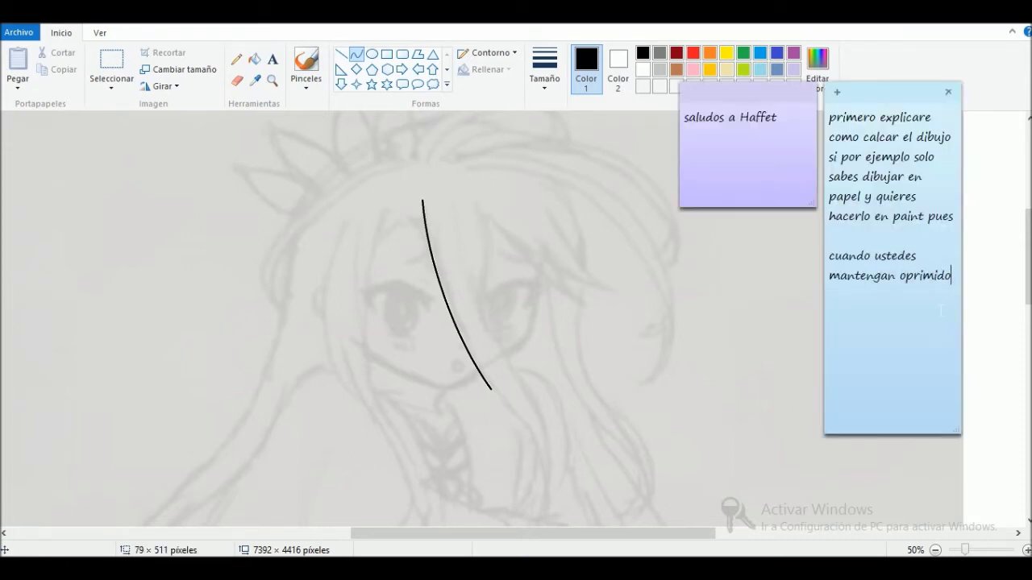
pyautogui.write(' el mouse para sacar')
pyautogui.press('BackSpace')
pyautogui.write('ar la liner')
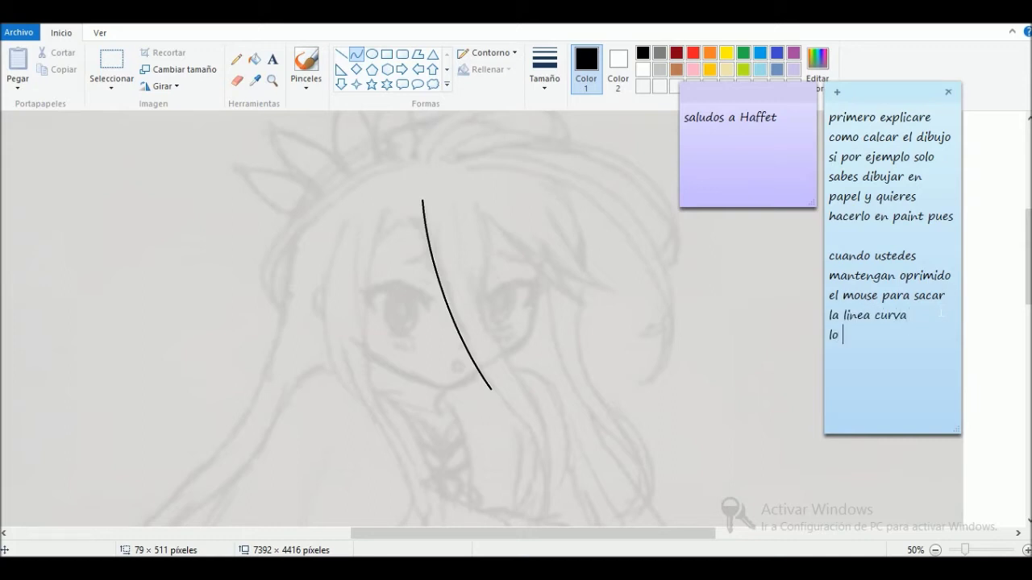
# Step: Continue the note with "lo ponen en cada punto del dibujo y que sea ni tan largo ni corto"
pyautogui.write('onen en cada punto del dibujo y que sea un')
pyautogui.press('BackSpace')
pyautogui.press('BackSpace')
pyautogui.write('a')
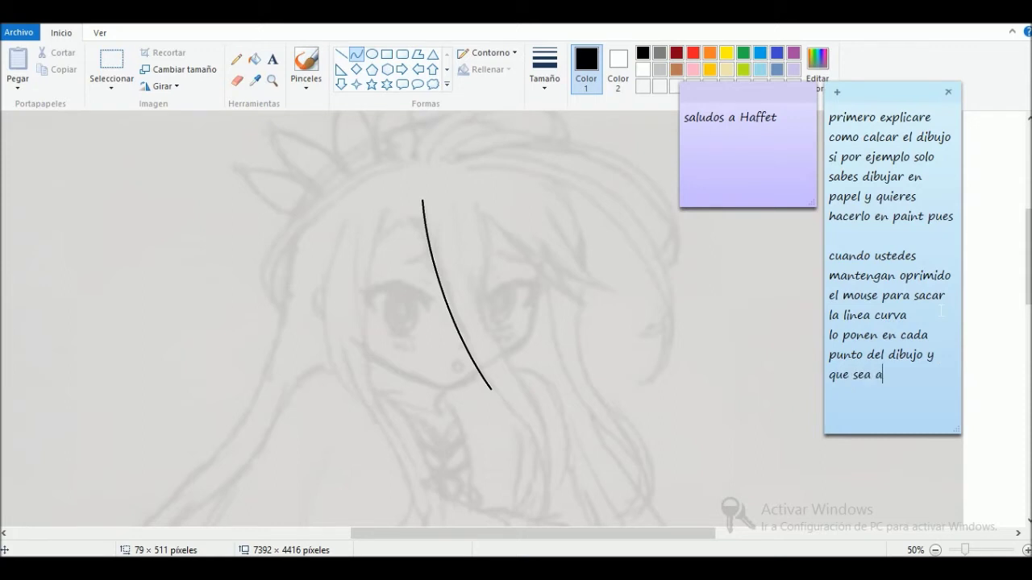
pyautogui.write('i tan largo ni corto')
pyautogui.press('Return')
pyautogui.press('Return')
pyautogui.press('Return')
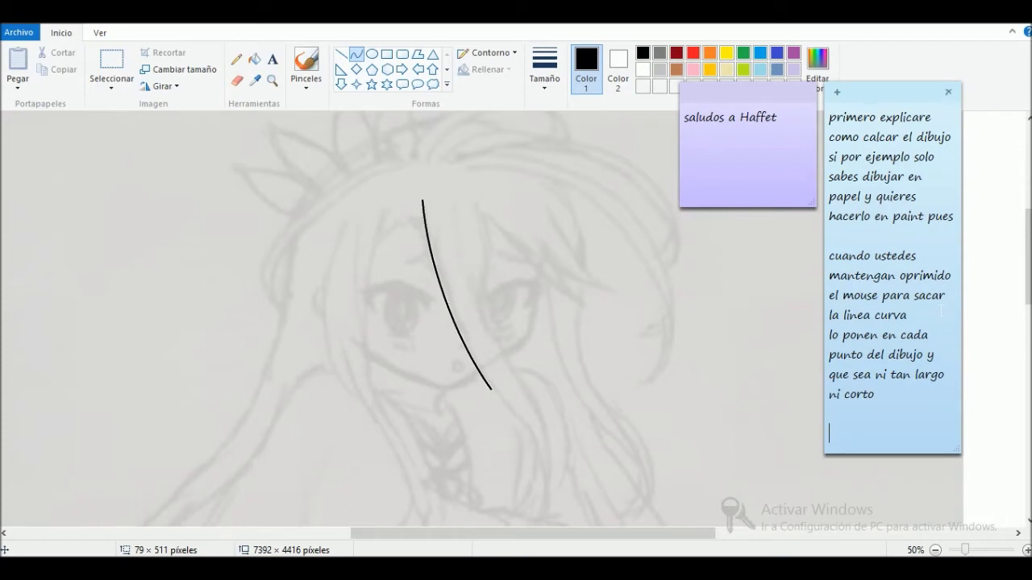
# Step: Delete the curved-line instruction from the note, keeping the introduction and the opening word "cuando"
pyautogui.press('BackSpace')
pyautogui.press('BackSpace')
pyautogui.press('BackSpace')
pyautogui.press('BackSpace')
pyautogui.press('BackSpace')
pyautogui.press('BackSpace')
pyautogui.press('BackSpace')
pyautogui.press('BackSpace')
pyautogui.press('BackSpace')
pyautogui.press('BackSpace')
pyautogui.press('BackSpace')
pyautogui.press('BackSpace')
pyautogui.press('BackSpace')
pyautogui.press('BackSpace')
pyautogui.press('BackSpace')
pyautogui.press('BackSpace')
pyautogui.press('BackSpace')
pyautogui.press('BackSpace')
pyautogui.press('BackSpace')
pyautogui.press('BackSpace')
pyautogui.press('BackSpace')
pyautogui.press('BackSpace')
pyautogui.press('BackSpace')
pyautogui.press('BackSpace')
pyautogui.press('BackSpace')
pyautogui.press('BackSpace')
pyautogui.press('BackSpace')
pyautogui.press('BackSpace')
pyautogui.press('BackSpace')
pyautogui.press('BackSpace')
pyautogui.press('BackSpace')
pyautogui.press('BackSpace')
pyautogui.press('BackSpace')
pyautogui.press('BackSpace')
pyautogui.press('BackSpace')
pyautogui.press('BackSpace')
pyautogui.press('BackSpace')
pyautogui.press('BackSpace')
pyautogui.press('BackSpace')
pyautogui.press('BackSpace')
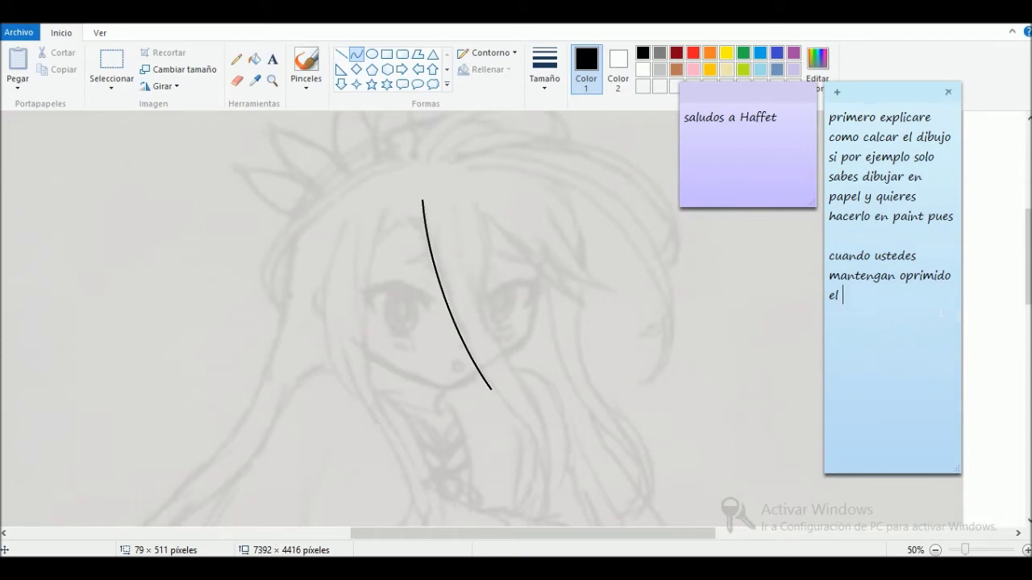
# Step: Write "cuando se mantiene oprimido y lo ponemos en el lugar que queremos lo soltamos y con el puntero le damos la forma" below the note's introduction
pyautogui.write('cuando')
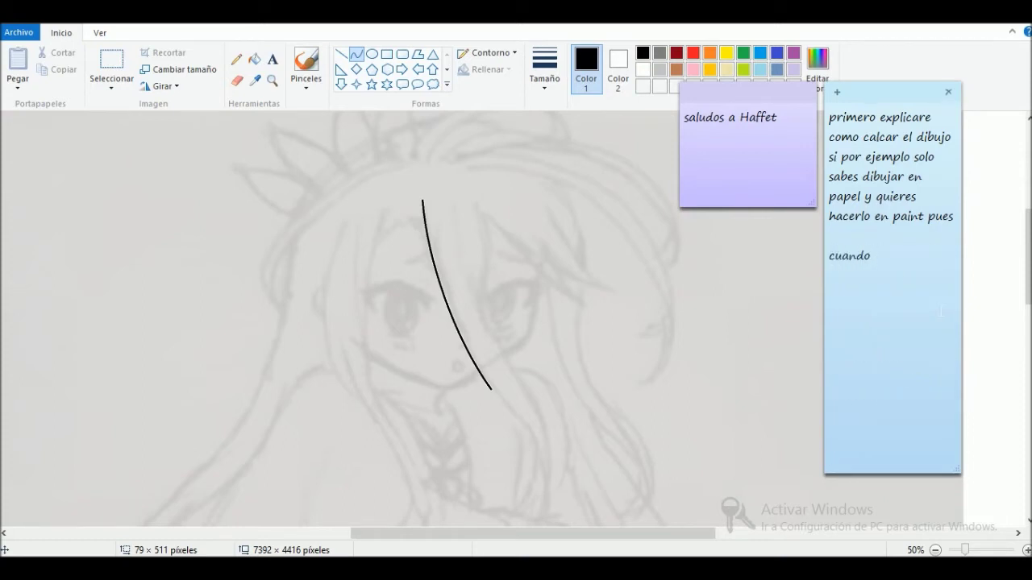
pyautogui.write(' la cor')
pyautogui.press('BackSpace')
pyautogui.press('BackSpace')
pyautogui.press('BackSpace')
pyautogui.press('BackSpace')
pyautogui.press('BackSpace')
pyautogui.press('BackSpace')
pyautogui.write('se mantiene oprimido has ')
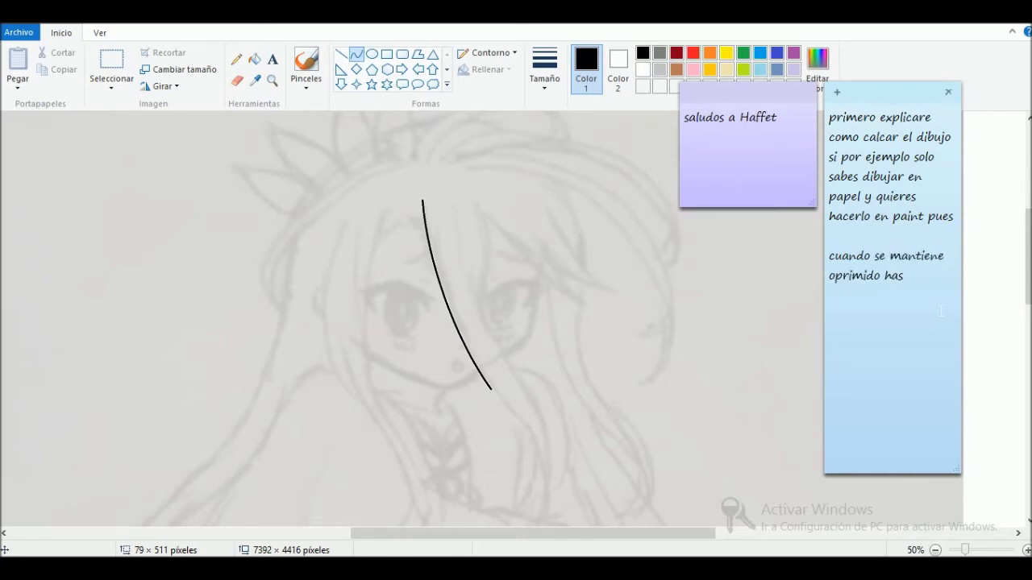
pyautogui.write('y lo ponemos en el lugar que queremos')
pyautogui.press('Return')
pyautogui.write('lo soltamos y con el punt')
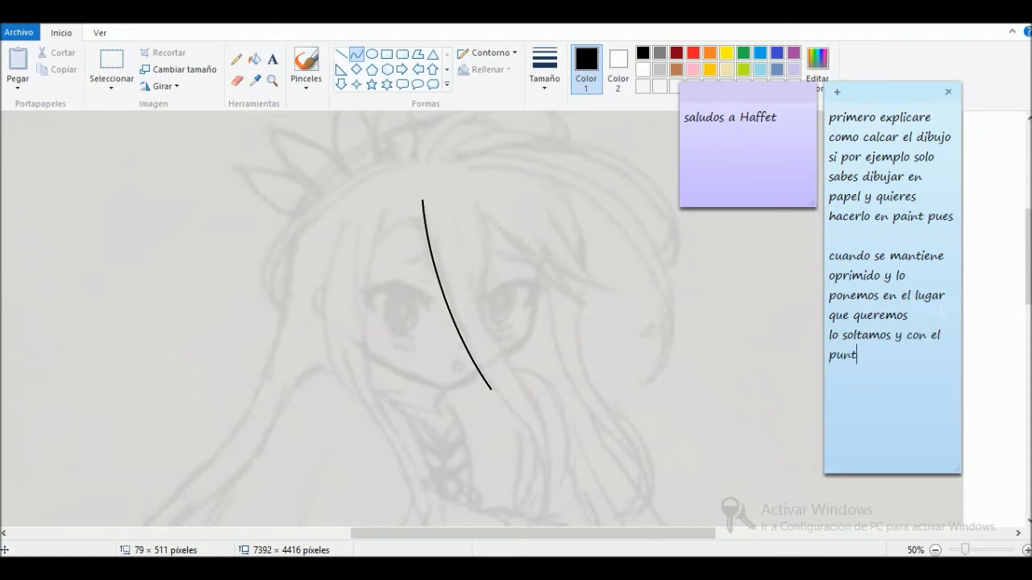
pyautogui.write('ero le damos la forma de')
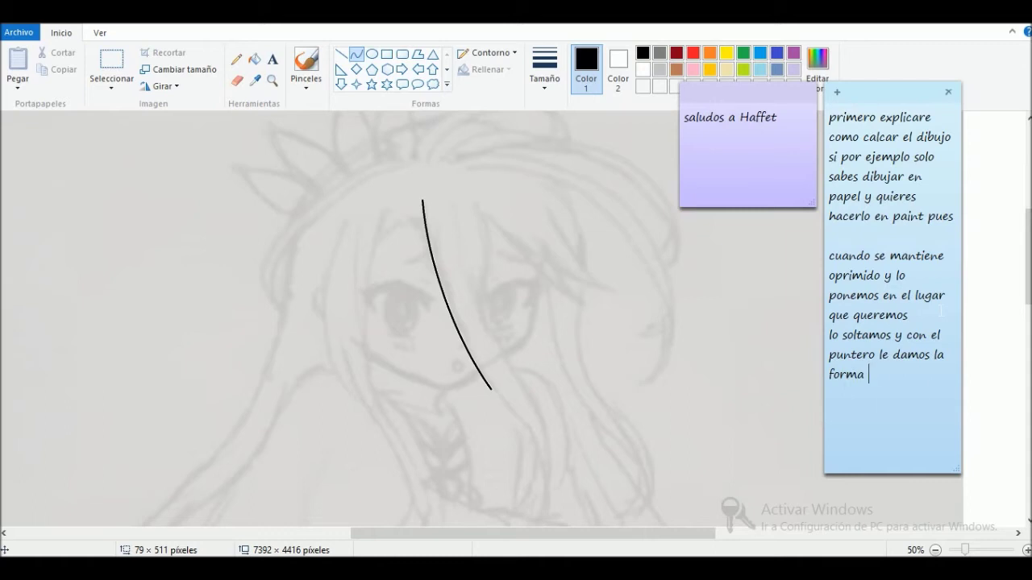
# Step: Clear the explanation about shaping the line from the note, leaving only the introduction, and return to the drawing
pyautogui.press('BackSpace')
pyautogui.press('BackSpace')
pyautogui.press('BackSpace')
pyautogui.press('BackSpace')
pyautogui.press('BackSpace')
pyautogui.press('BackSpace')
pyautogui.press('BackSpace')
pyautogui.press('BackSpace')
pyautogui.press('BackSpace')
pyautogui.press('BackSpace')
pyautogui.press('BackSpace')
pyautogui.press('BackSpace')
pyautogui.press('BackSpace')
pyautogui.press('BackSpace')
pyautogui.press('BackSpace')
pyautogui.press('BackSpace')
pyautogui.press('BackSpace')
pyautogui.press('BackSpace')
pyautogui.press('BackSpace')
pyautogui.press('BackSpace')
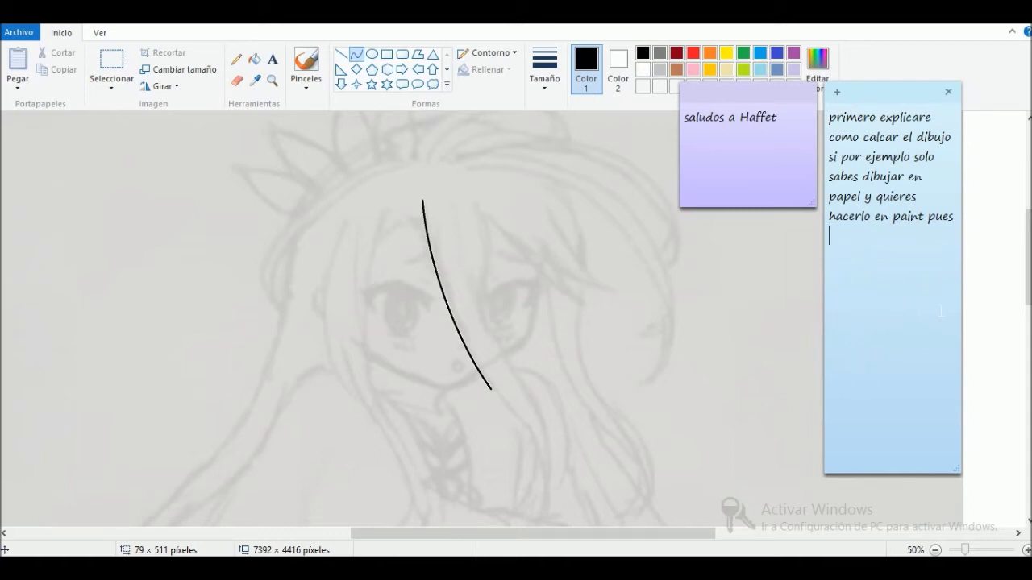
pyautogui.click(632, 367)
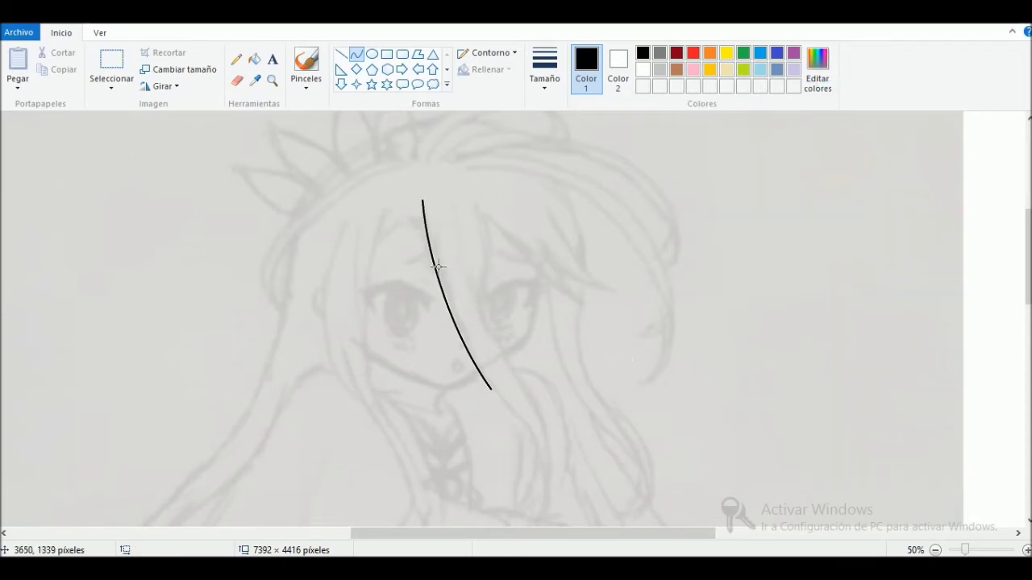
# Step: Draw a second bent black curve of about 62 × 319 px along the hair strand beside the first traced line
pyautogui.click(270, 81)
pyautogui.click(481, 290)
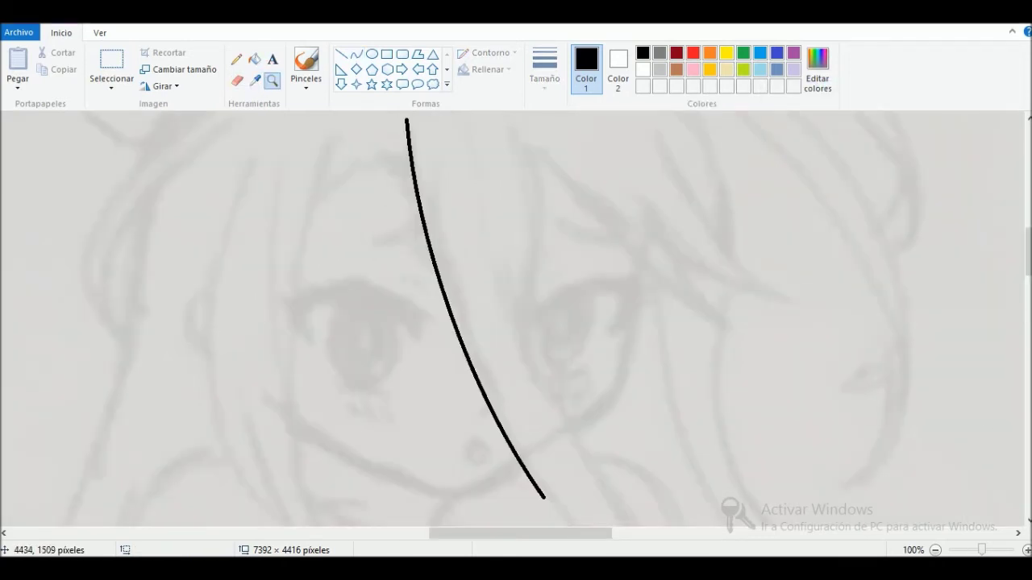
pyautogui.scroll(3, 1029, 260)
pyautogui.click(357, 53)
pyautogui.moveTo(508, 236); pyautogui.dragTo(556, 478)
pyautogui.moveTo(544, 341)
pyautogui.mouseDown()
pyautogui.moveTo(554, 360)
pyautogui.moveTo(545, 374)
pyautogui.mouseUp()
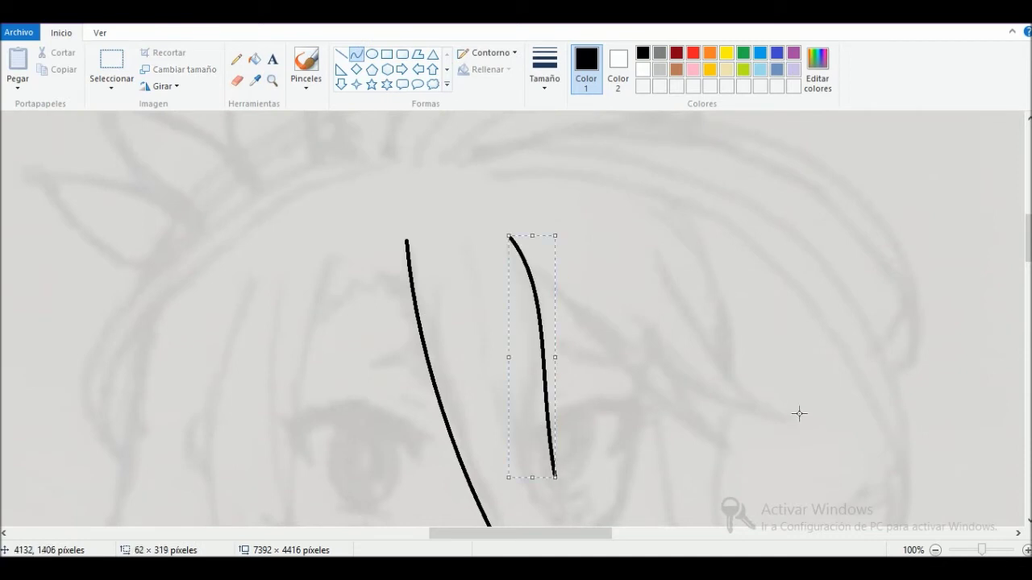
# Step: Extend the second hair line with a short curve and add a bent curve of about 176 × 342 px along the strand crossing the chin
pyautogui.scroll(-5, 799, 413)
pyautogui.moveTo(560, 165); pyautogui.dragTo(571, 234)
pyautogui.click(557, 202)
pyautogui.moveTo(528, 138); pyautogui.dragTo(654, 393)
pyautogui.click(553, 235)
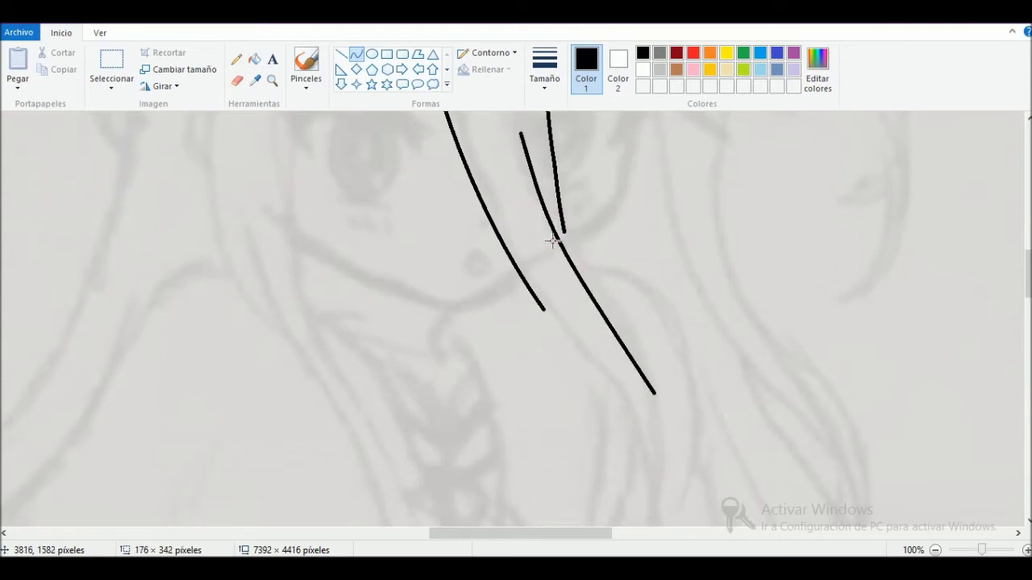
# Step: Finish bending the chin strand's curve and extend its outer edge with a black curve bowed outward down to the strand's tip
pyautogui.moveTo(591, 249); pyautogui.dragTo(599, 254)
pyautogui.moveTo(1029, 282); pyautogui.dragTo(1029, 303)
pyautogui.moveTo(656, 224); pyautogui.dragTo(657, 391)
pyautogui.click(675, 287)
pyautogui.click(680, 332)
# Step: Trace the lower part of the strand's inner edge with a bent black curve that meets the outer edge at the tip
pyautogui.moveTo(545, 138)
pyautogui.mouseDown()
pyautogui.moveTo(620, 280)
pyautogui.moveTo(651, 387)
pyautogui.mouseUp()
pyautogui.moveTo(624, 323); pyautogui.dragTo(614, 322)
pyautogui.moveTo(593, 263); pyautogui.dragTo(566, 168)
pyautogui.moveTo(639, 291); pyautogui.dragTo(678, 300)
pyautogui.click(755, 296)
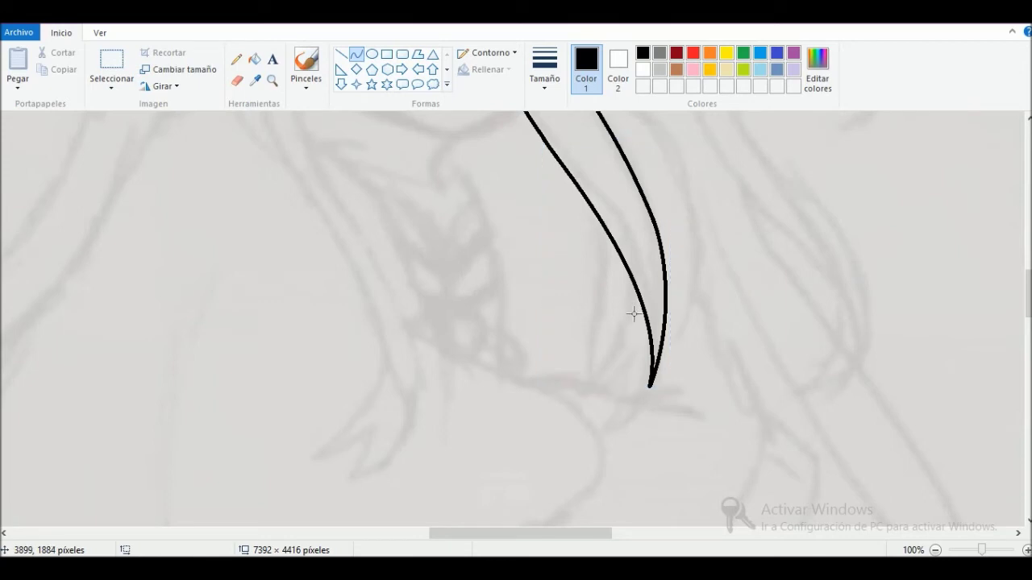
# Step: Trace the upper edge of the forked hair tip's short prong and the outer edge of its long prong with bent curves
pyautogui.moveTo(606, 388); pyautogui.dragTo(565, 396)
pyautogui.hotkey('ctrl', 'z')
pyautogui.moveTo(642, 303); pyautogui.dragTo(556, 378)
pyautogui.moveTo(611, 353)
pyautogui.mouseDown()
pyautogui.moveTo(638, 349)
pyautogui.moveTo(594, 382)
pyautogui.moveTo(596, 445)
pyautogui.moveTo(573, 443)
pyautogui.mouseUp()
pyautogui.click(717, 375)
# Step: Trace the long prong's inner edge and the short prong's lower edge, the latter with a curve of about 78 × 22 px
pyautogui.moveTo(617, 419)
pyautogui.mouseDown()
pyautogui.moveTo(660, 412)
pyautogui.moveTo(618, 428)
pyautogui.moveTo(609, 387)
pyautogui.moveTo(622, 351)
pyautogui.mouseUp()
pyautogui.click(578, 454)
pyautogui.moveTo(598, 428)
pyautogui.mouseDown()
pyautogui.moveTo(594, 440)
pyautogui.moveTo(606, 405)
pyautogui.mouseUp()
pyautogui.click(566, 383)
pyautogui.moveTo(556, 378)
pyautogui.mouseDown()
pyautogui.moveTo(624, 383)
pyautogui.moveTo(571, 382)
pyautogui.moveTo(580, 389)
pyautogui.mouseUp()
pyautogui.click(728, 329)
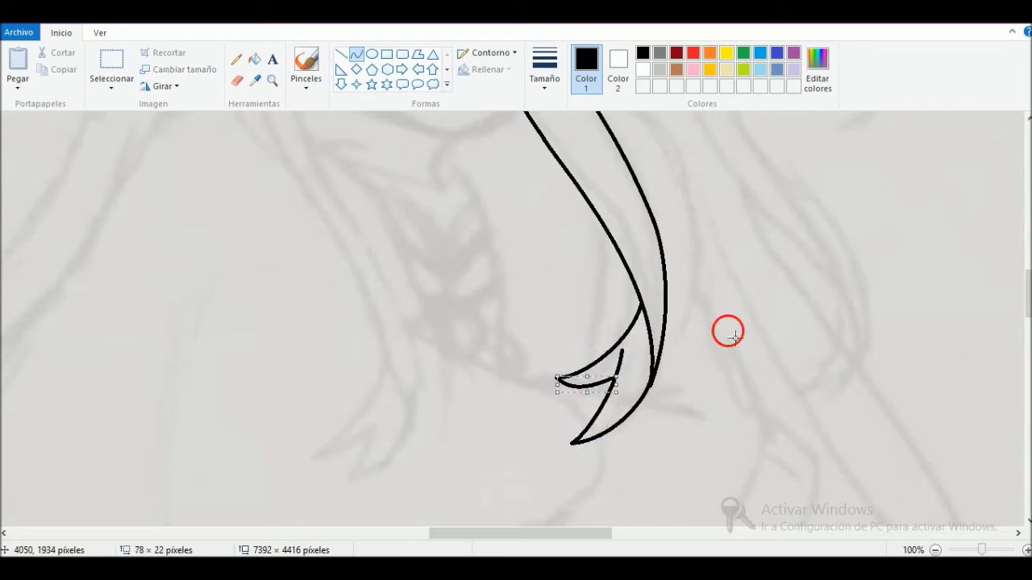
# Step: Add a bent white highlight curve along the inside of the forked hair tip
pyautogui.click(642, 70)
pyautogui.moveTo(630, 352); pyautogui.dragTo(600, 437)
pyautogui.moveTo(616, 397)
pyautogui.mouseDown()
pyautogui.moveTo(624, 376)
pyautogui.moveTo(624, 399)
pyautogui.mouseUp()
pyautogui.click(753, 367)
pyautogui.click(935, 550)
pyautogui.click(935, 550)
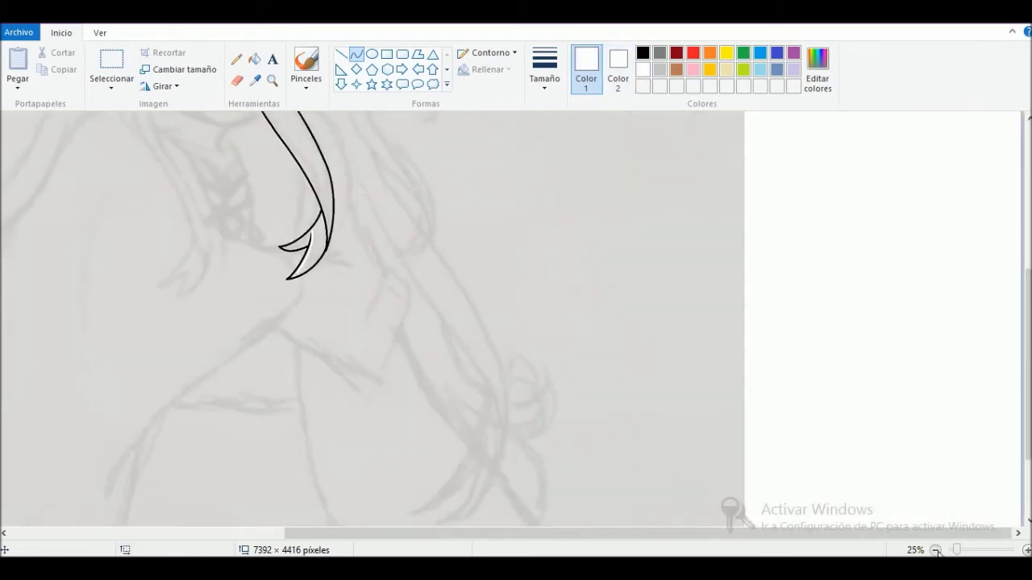
pyautogui.moveTo(1027, 293); pyautogui.dragTo(1024, 218)
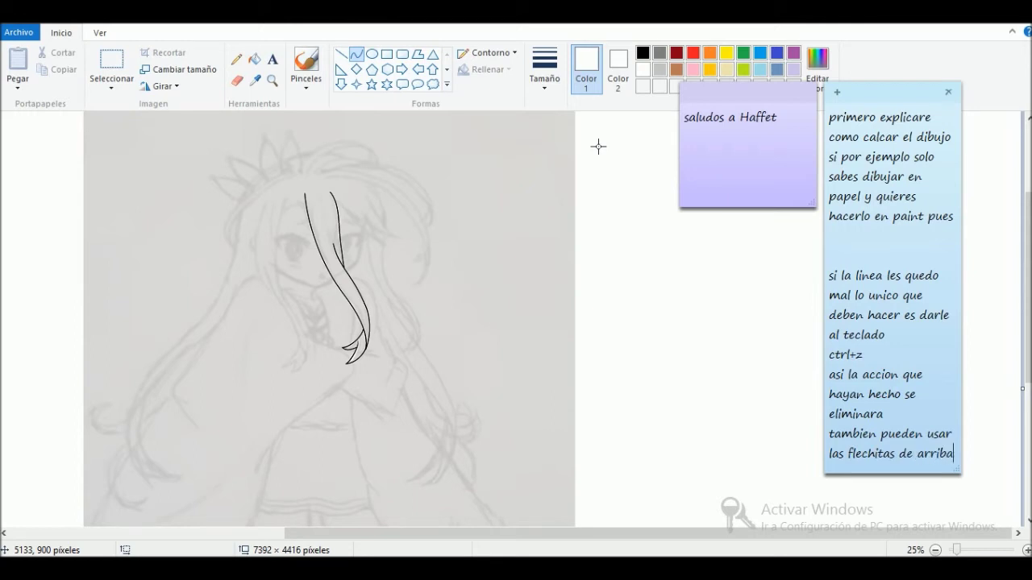
# Step: Clear the explanation about removing badly drawn lines with ctrl+z from the note, leaving only the introduction, and return to the drawing
pyautogui.click(463, 493)
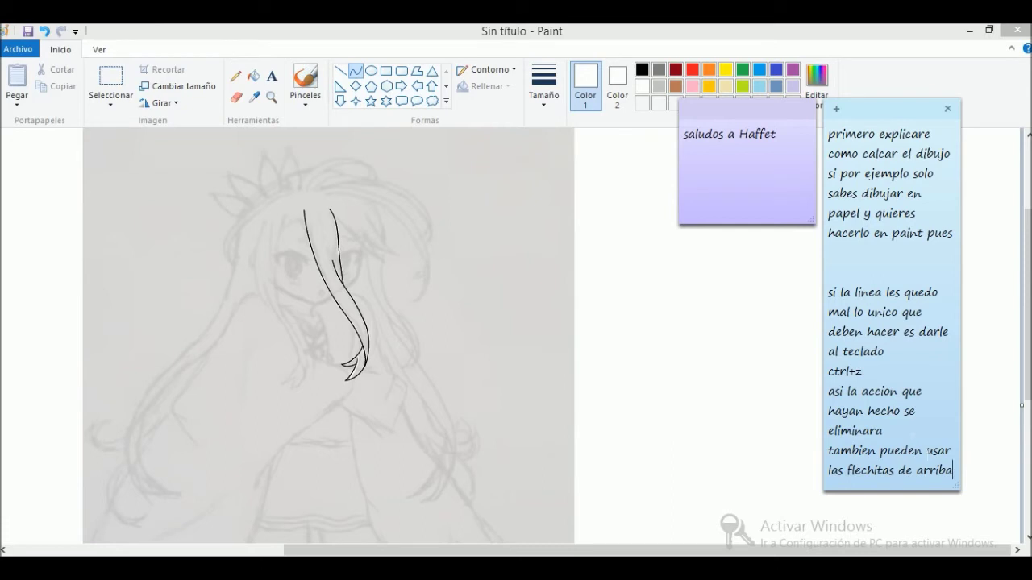
pyautogui.press('Return')
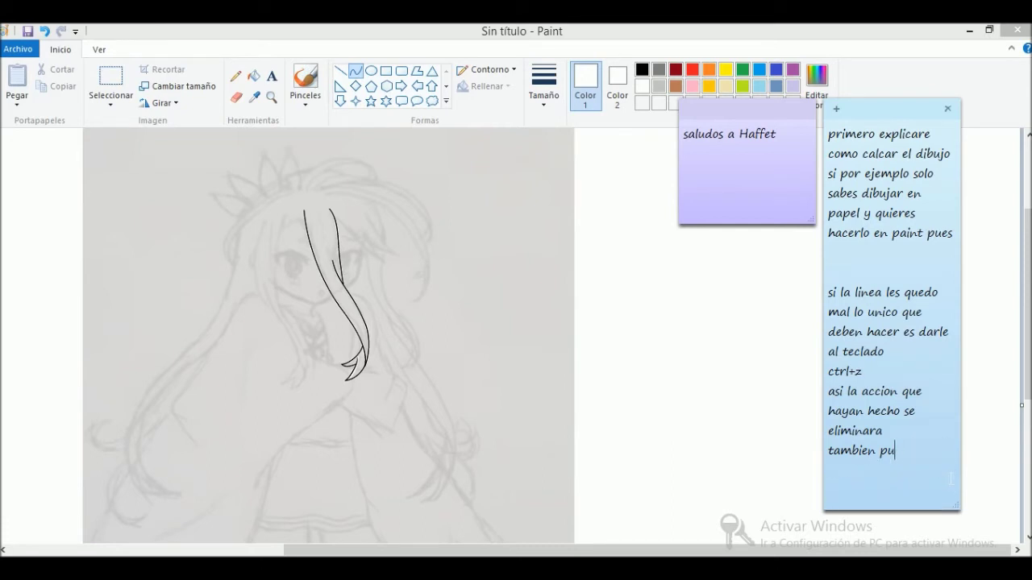
pyautogui.press('BackSpace')
pyautogui.press('BackSpace')
pyautogui.press('BackSpace')
pyautogui.press('BackSpace')
pyautogui.press('BackSpace')
pyautogui.press('BackSpace')
pyautogui.press('BackSpace')
pyautogui.press('BackSpace')
pyautogui.press('BackSpace')
pyautogui.press('BackSpace')
pyautogui.press('BackSpace')
pyautogui.press('BackSpace')
pyautogui.press('BackSpace')
pyautogui.press('BackSpace')
pyautogui.press('BackSpace')
pyautogui.press('BackSpace')
pyautogui.press('BackSpace')
pyautogui.press('BackSpace')
pyautogui.press('BackSpace')
pyautogui.press('BackSpace')
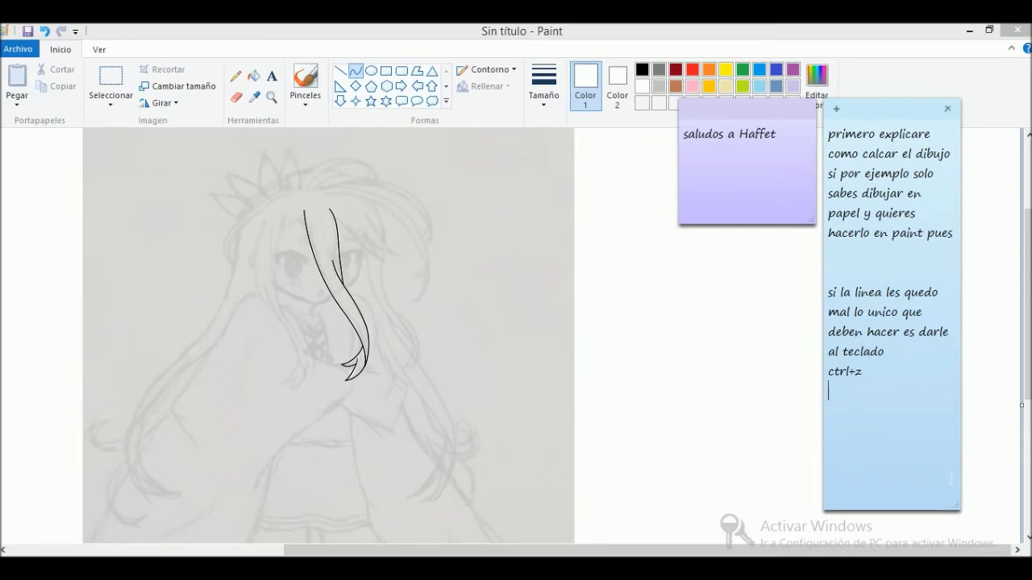
pyautogui.press('BackSpace')
pyautogui.press('BackSpace')
pyautogui.press('BackSpace')
pyautogui.press('BackSpace')
pyautogui.press('BackSpace')
pyautogui.press('BackSpace')
pyautogui.press('BackSpace')
pyautogui.press('BackSpace')
pyautogui.press('BackSpace')
pyautogui.press('BackSpace')
pyautogui.press('BackSpace')
pyautogui.press('BackSpace')
pyautogui.press('BackSpace')
pyautogui.press('BackSpace')
pyautogui.press('BackSpace')
pyautogui.press('BackSpace')
pyautogui.press('BackSpace')
pyautogui.press('BackSpace')
pyautogui.press('BackSpace')
pyautogui.press('BackSpace')
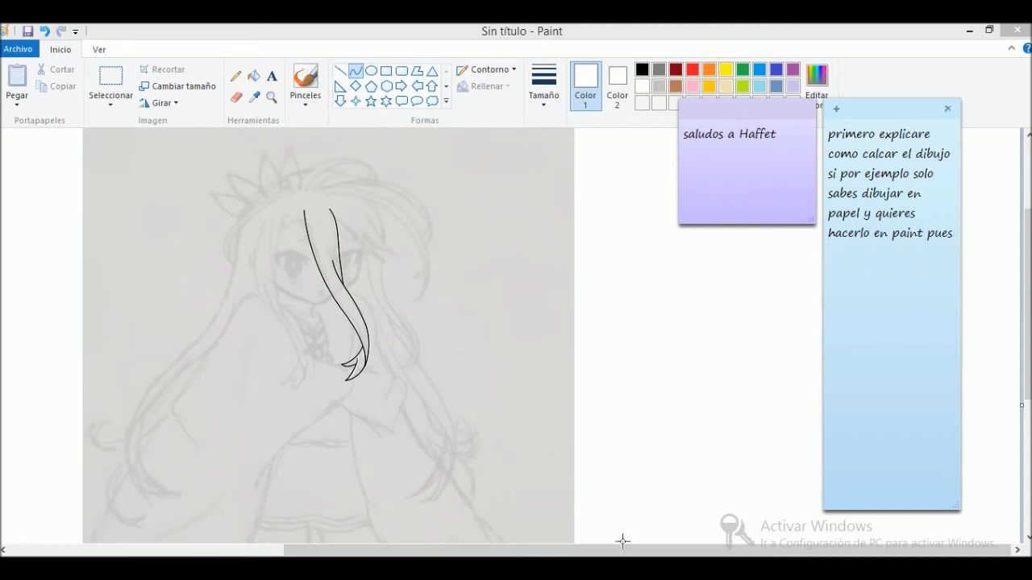
pyautogui.click(619, 404)
# Step: Trace the upper edge of the left eye's lash line, with its notched inner corner, using bent black curves
pyautogui.click(272, 97)
pyautogui.click(291, 258)
pyautogui.click(291, 258)
pyautogui.click(356, 75)
pyautogui.click(642, 70)
pyautogui.moveTo(469, 278)
pyautogui.mouseDown()
pyautogui.moveTo(516, 342)
pyautogui.moveTo(513, 293)
pyautogui.moveTo(540, 305)
pyautogui.mouseUp()
pyautogui.moveTo(541, 305)
pyautogui.mouseDown()
pyautogui.moveTo(409, 216)
pyautogui.moveTo(264, 246)
pyautogui.mouseUp()
pyautogui.click(482, 249)
pyautogui.click(396, 211)
pyautogui.click(322, 229)
pyautogui.click(415, 246)
# Step: Trace the lower edge of the left eye's lash line and its pointed outer corner with bent curves, undoing one wrong curve
pyautogui.moveTo(501, 319)
pyautogui.mouseDown()
pyautogui.moveTo(349, 254)
pyautogui.moveTo(396, 249)
pyautogui.moveTo(275, 277)
pyautogui.moveTo(297, 350)
pyautogui.moveTo(248, 258)
pyautogui.moveTo(266, 245)
pyautogui.mouseUp()
pyautogui.hotkey('ctrl', 'z')
pyautogui.click(464, 278)
pyautogui.click(329, 256)
pyautogui.click(282, 271)
pyautogui.click(278, 310)
pyautogui.click(265, 319)
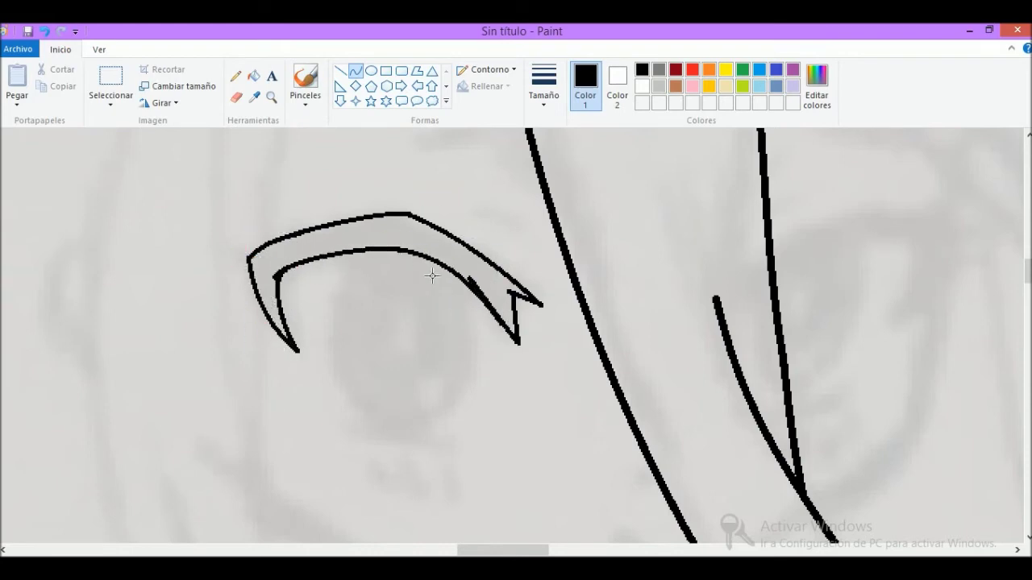
# Step: Outline the thin eyebrow above the left eye with two bent black curves sharing the same end points
pyautogui.scroll(3, 455, 308)
pyautogui.moveTo(411, 400); pyautogui.dragTo(509, 351)
pyautogui.click(463, 387)
pyautogui.moveTo(510, 352)
pyautogui.mouseDown()
pyautogui.moveTo(473, 392)
pyautogui.moveTo(412, 400)
pyautogui.mouseUp()
pyautogui.click(512, 388)
# Step: Draw short black crease curves just above the lashes of both eyes
pyautogui.click(272, 98)
pyautogui.rightClick(326, 301)
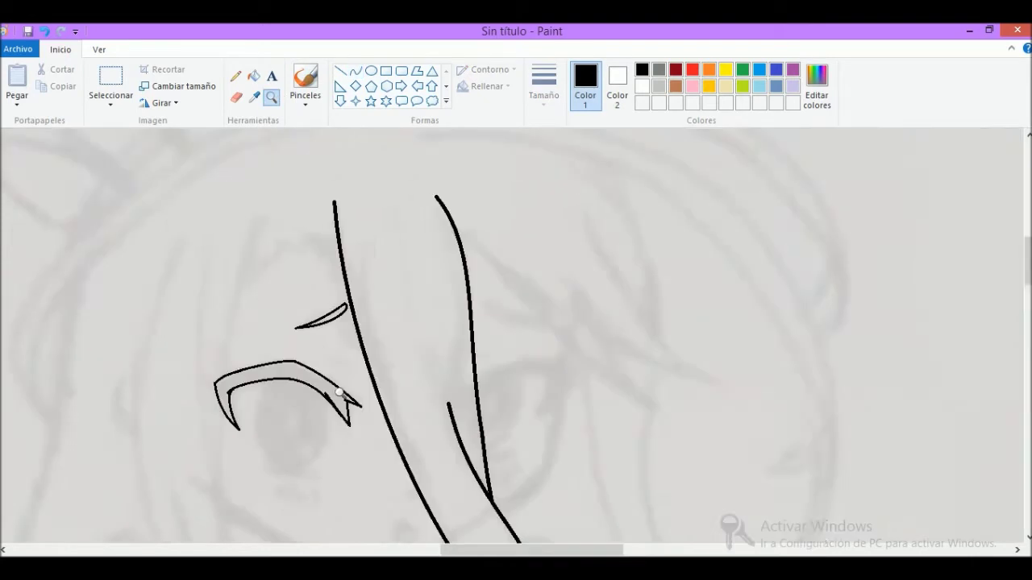
pyautogui.click(327, 301)
pyautogui.click(356, 70)
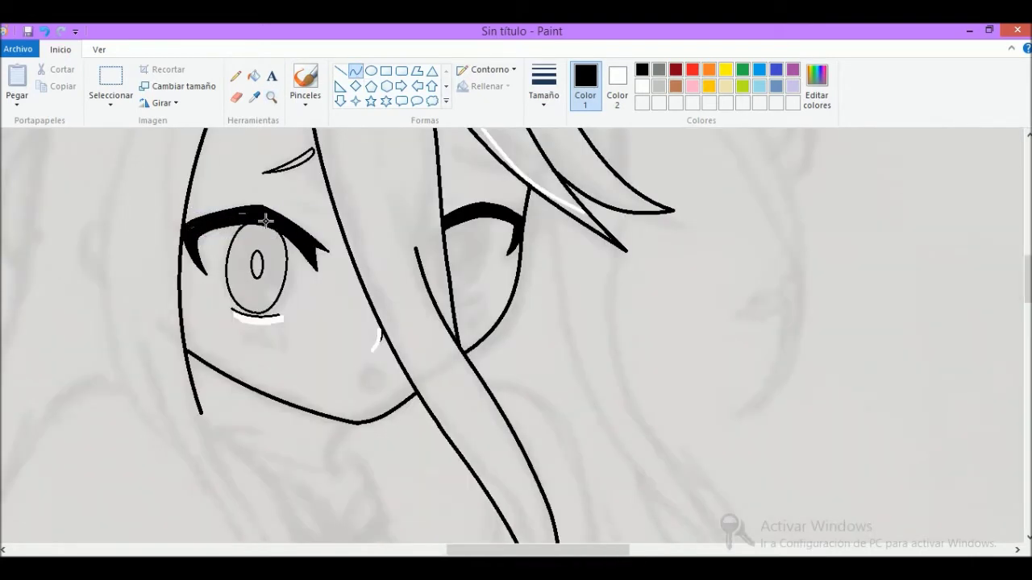
pyautogui.moveTo(299, 212); pyautogui.dragTo(317, 223)
pyautogui.moveTo(442, 201); pyautogui.dragTo(460, 196)
# Step: Add short white highlight curves beside the creases above both eyes and set the drawing color back to black
pyautogui.click(642, 87)
pyautogui.moveTo(295, 222); pyautogui.dragTo(317, 211)
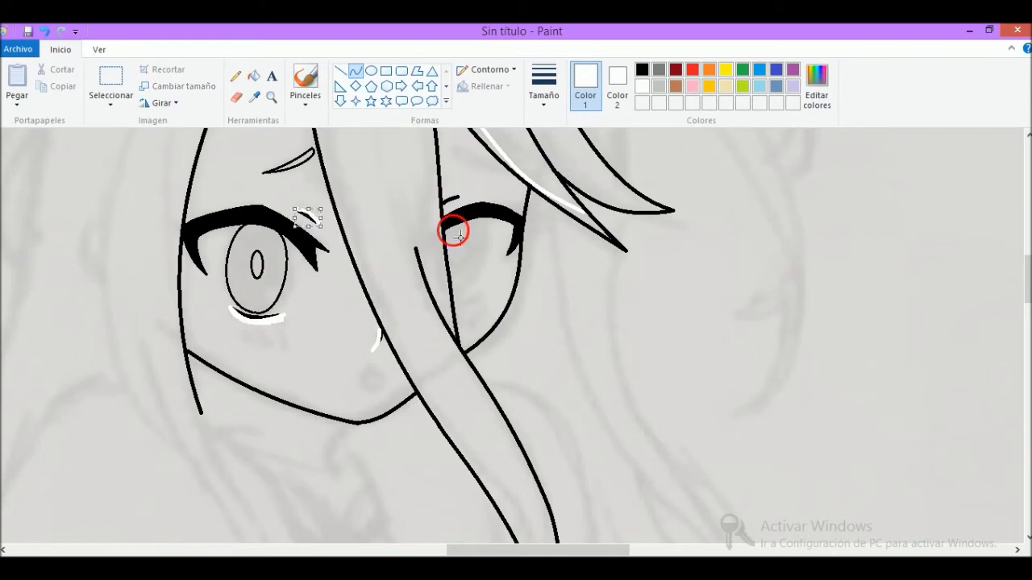
pyautogui.moveTo(447, 211); pyautogui.dragTo(466, 197)
pyautogui.click(641, 69)
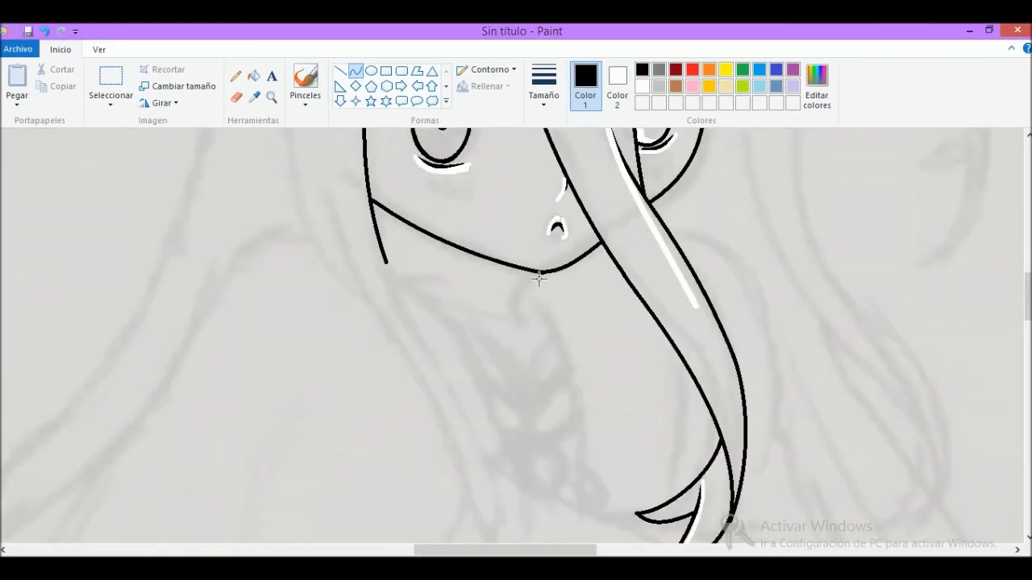
pyautogui.moveTo(531, 272)
pyautogui.mouseDown()
pyautogui.moveTo(510, 303)
pyautogui.moveTo(521, 304)
pyautogui.mouseUp()
pyautogui.hotkey('ctrl', 'z')
pyautogui.moveTo(436, 312)
pyautogui.mouseDown()
pyautogui.moveTo(524, 375)
pyautogui.moveTo(553, 329)
pyautogui.moveTo(529, 409)
pyautogui.mouseUp()
pyautogui.hotkey('ctrl', 'z')
pyautogui.hotkey('ctrl', 'z')
# Step: Draw the collar's slanted left edge down to the ribbon knot and a wavy line across the neckline inside the collar
pyautogui.moveTo(451, 332); pyautogui.dragTo(529, 411)
pyautogui.moveTo(490, 372)
pyautogui.mouseDown()
pyautogui.moveTo(501, 347)
pyautogui.moveTo(522, 342)
pyautogui.mouseUp()
pyautogui.hotkey('alt', 'Tab')
pyautogui.hotkey('alt', 'Tab')
pyautogui.moveTo(522, 341); pyautogui.dragTo(551, 344)
pyautogui.click(643, 86)
pyautogui.click(642, 70)
pyautogui.hotkey('alt', 'Tab')
pyautogui.hotkey('alt', 'Tab')
# Step: Draw two short ribbon lines meeting at the collar's point and place a small white-filled circle with black outline there
pyautogui.moveTo(574, 392); pyautogui.dragTo(533, 412)
pyautogui.moveTo(494, 403); pyautogui.dragTo(536, 424)
pyautogui.hotkey('alt', 'Tab')
pyautogui.hotkey('alt', 'Tab')
pyautogui.click(371, 71)
pyautogui.click(485, 86)
pyautogui.click(490, 124)
# Step: Draw two bent black curves hanging from the ribbon's circle as the sides of its tails
pyautogui.click(356, 71)
pyautogui.moveTo(1027, 297); pyautogui.dragTo(1027, 321)
pyautogui.hotkey('alt', 'Tab')
pyautogui.hotkey('alt', 'Tab')
pyautogui.moveTo(522, 214); pyautogui.dragTo(516, 304)
pyautogui.moveTo(516, 262); pyautogui.dragTo(497, 262)
pyautogui.moveTo(532, 219); pyautogui.dragTo(554, 306)
# Step: Add a wavy curve branching off the ribbon's right side and join the tails' lower ends with a bent curve
pyautogui.moveTo(544, 270)
pyautogui.mouseDown()
pyautogui.moveTo(526, 313)
pyautogui.moveTo(577, 288)
pyautogui.moveTo(589, 315)
pyautogui.mouseUp()
pyautogui.hotkey('ctrl', 'z')
pyautogui.hotkey('alt', 'Tab')
pyautogui.hotkey('alt', 'Tab')
pyautogui.click(398, 509)
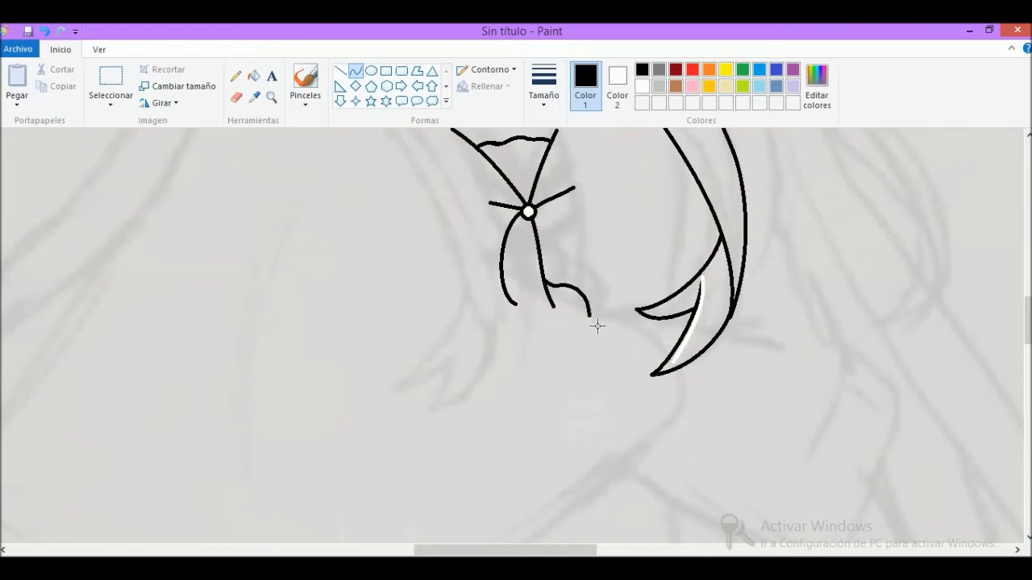
pyautogui.moveTo(516, 304); pyautogui.dragTo(590, 316)
pyautogui.moveTo(535, 311)
pyautogui.mouseDown()
pyautogui.moveTo(534, 322)
pyautogui.moveTo(528, 251)
pyautogui.moveTo(562, 308)
pyautogui.mouseUp()
# Step: Draw a bent black curve outward from the ribbon's circle as the edge of the bow's right loop
pyautogui.click(642, 86)
pyautogui.click(642, 69)
pyautogui.moveTo(538, 212); pyautogui.dragTo(623, 267)
pyautogui.moveTo(568, 230); pyautogui.dragTo(583, 213)
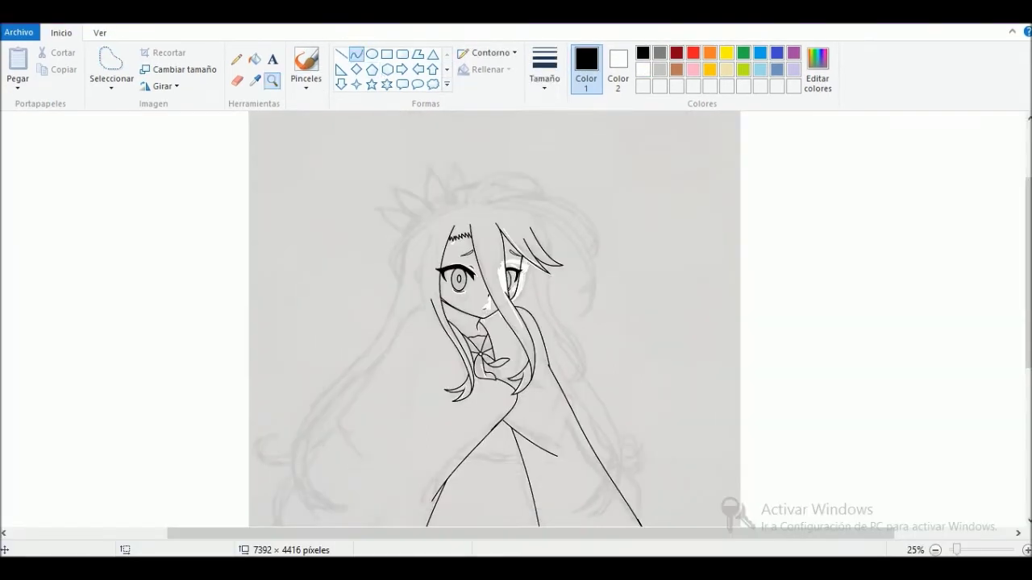
# Step: Draw two bent black curves from the crown over the top of the head as the hair loop's outer and inner edges
pyautogui.scroll(1, 532, 242)
pyautogui.moveTo(454, 234); pyautogui.dragTo(605, 191)
pyautogui.moveTo(532, 202); pyautogui.dragTo(548, 153)
pyautogui.moveTo(597, 193); pyautogui.dragTo(615, 213)
pyautogui.moveTo(465, 235); pyautogui.dragTo(602, 195)
pyautogui.moveTo(542, 209); pyautogui.dragTo(558, 158)
pyautogui.moveTo(586, 185)
pyautogui.mouseDown()
pyautogui.moveTo(585, 211)
pyautogui.moveTo(599, 208)
pyautogui.mouseUp()
# Step: Draw two long bent black curves sweeping from the crown down the right side as edges of the raised hair
pyautogui.moveTo(472, 239)
pyautogui.mouseDown()
pyautogui.moveTo(615, 218)
pyautogui.moveTo(696, 267)
pyautogui.mouseUp()
pyautogui.moveTo(576, 239); pyautogui.dragTo(532, 182)
pyautogui.moveTo(641, 233); pyautogui.dragTo(665, 210)
pyautogui.moveTo(721, 328); pyautogui.dragTo(721, 332)
pyautogui.click(768, 331)
pyautogui.moveTo(723, 333)
pyautogui.mouseDown()
pyautogui.moveTo(624, 256)
pyautogui.moveTo(487, 248)
pyautogui.moveTo(641, 244)
pyautogui.mouseUp()
pyautogui.hotkey('ctrl', 'z')
pyautogui.moveTo(568, 244); pyautogui.dragTo(564, 209)
pyautogui.moveTo(633, 240)
pyautogui.mouseDown()
pyautogui.moveTo(733, 332)
pyautogui.moveTo(716, 328)
pyautogui.mouseUp()
pyautogui.hotkey('ctrl', 'z')
pyautogui.moveTo(684, 253); pyautogui.dragTo(719, 293)
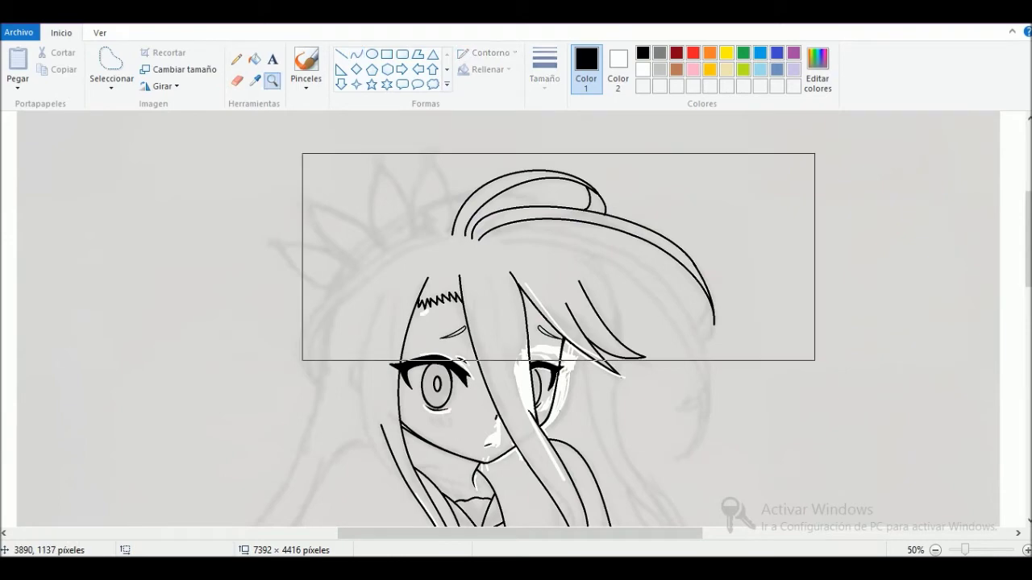
# Step: Close the right end of the sweeping hair with short bent black curves
pyautogui.click(272, 81)
pyautogui.click(679, 333)
pyautogui.click(356, 55)
pyautogui.moveTo(584, 298); pyautogui.dragTo(564, 345)
pyautogui.moveTo(575, 319); pyautogui.dragTo(588, 324)
pyautogui.moveTo(578, 252); pyautogui.dragTo(542, 309)
pyautogui.moveTo(561, 283); pyautogui.dragTo(584, 296)
# Step: Draw two more long bent black curves from the crown beneath the sweeping hair on the right
pyautogui.click(935, 550)
pyautogui.moveTo(1026, 245); pyautogui.dragTo(1026, 232)
pyautogui.moveTo(758, 534); pyautogui.dragTo(700, 534)
pyautogui.moveTo(227, 185); pyautogui.dragTo(448, 345)
pyautogui.moveTo(347, 256); pyautogui.dragTo(434, 213)
pyautogui.moveTo(219, 180); pyautogui.dragTo(442, 292)
pyautogui.moveTo(370, 218); pyautogui.dragTo(277, 150)
pyautogui.moveTo(395, 189); pyautogui.dragTo(402, 154)
# Step: Extend the sweeping hair downward with a bent curve and shape its hooked, pointed tip with short curves
pyautogui.moveTo(443, 293); pyautogui.dragTo(442, 376)
pyautogui.moveTo(448, 333); pyautogui.dragTo(465, 333)
pyautogui.hotkey('ctrl', 'z')
pyautogui.moveTo(442, 291); pyautogui.dragTo(433, 387)
pyautogui.moveTo(446, 347)
pyautogui.mouseDown()
pyautogui.moveTo(463, 353)
pyautogui.moveTo(455, 345)
pyautogui.mouseUp()
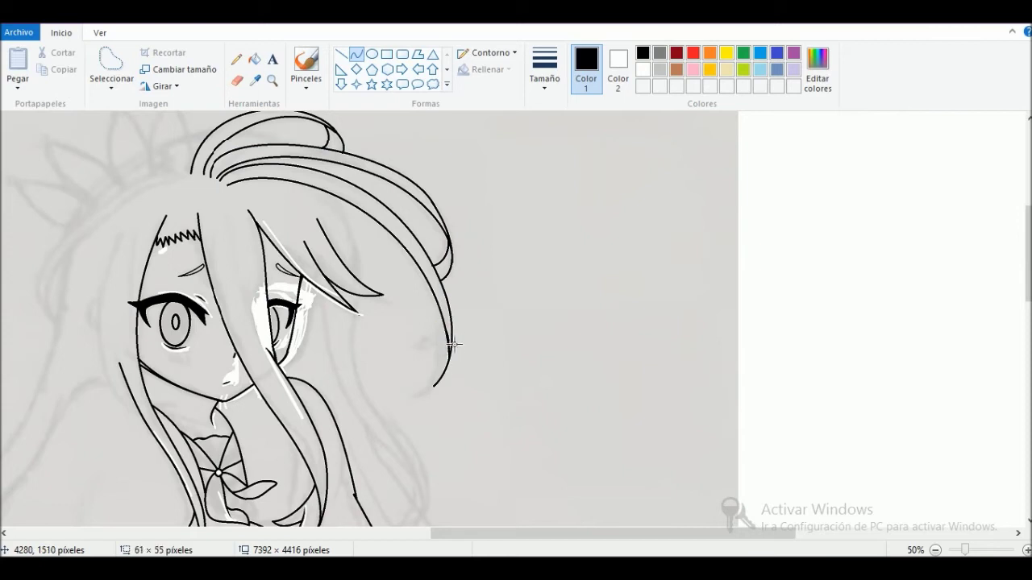
pyautogui.moveTo(427, 400); pyautogui.dragTo(414, 397)
pyautogui.moveTo(426, 383); pyautogui.dragTo(432, 388)
pyautogui.click(510, 389)
pyautogui.moveTo(414, 397); pyautogui.dragTo(441, 393)
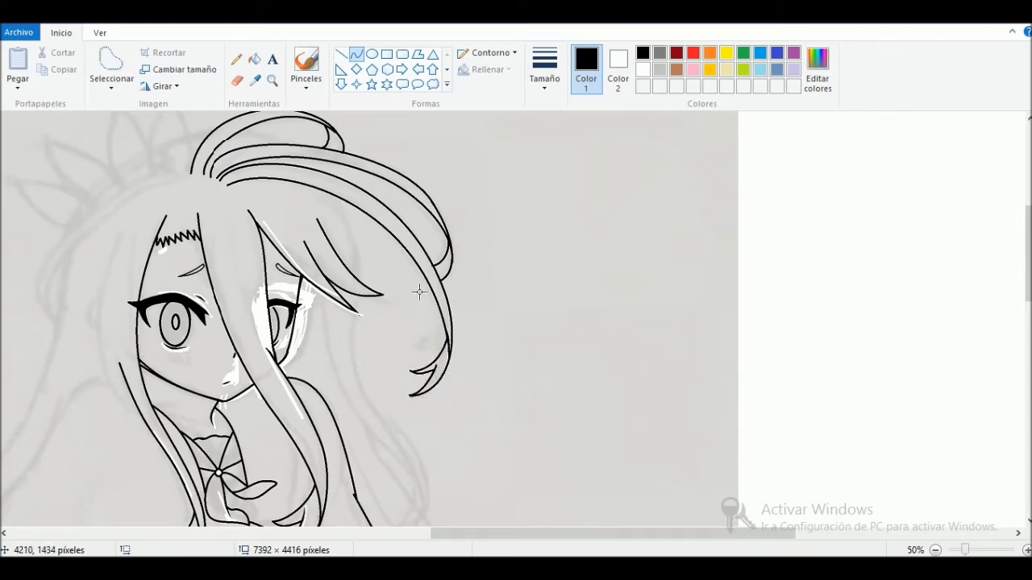
pyautogui.moveTo(334, 198); pyautogui.dragTo(358, 235)
pyautogui.moveTo(365, 303); pyautogui.dragTo(385, 462)
pyautogui.hotkey('ctrl', 'z')
pyautogui.moveTo(1028, 282); pyautogui.dragTo(1028, 290)
pyautogui.moveTo(364, 269); pyautogui.dragTo(392, 403)
pyautogui.moveTo(375, 347); pyautogui.dragTo(361, 351)
pyautogui.hotkey('ctrl', 'z')
pyautogui.hotkey('ctrl', 'z')
pyautogui.hotkey('ctrl', 'z')
# Step: Draw a bent black curve from the sweeping hair down toward the right fringe tips as the head's side outline
pyautogui.moveTo(310, 153); pyautogui.dragTo(354, 241)
pyautogui.moveTo(333, 197); pyautogui.dragTo(345, 175)
pyautogui.click(362, 311)
pyautogui.moveTo(355, 264); pyautogui.dragTo(385, 420)
pyautogui.moveTo(370, 342); pyautogui.dragTo(361, 354)
pyautogui.moveTo(321, 262); pyautogui.dragTo(422, 471)
pyautogui.moveTo(371, 367); pyautogui.dragTo(324, 372)
pyautogui.moveTo(385, 417); pyautogui.dragTo(427, 477)
pyautogui.click(509, 460)
pyautogui.hotkey('ctrl', 'z')
pyautogui.hotkey('ctrl', 'z')
pyautogui.hotkey('ctrl', 'z')
# Step: Draw the outer edge of the long strand hanging right of the face with two joined bent black curves
pyautogui.moveTo(355, 263); pyautogui.dragTo(370, 414)
pyautogui.moveTo(363, 342); pyautogui.dragTo(350, 347)
pyautogui.moveTo(370, 414); pyautogui.dragTo(421, 496)
pyautogui.hotkey('ctrl', 'z')
pyautogui.moveTo(1028, 266); pyautogui.dragTo(1028, 279)
pyautogui.moveTo(370, 358); pyautogui.dragTo(429, 440)
pyautogui.moveTo(395, 395); pyautogui.dragTo(389, 401)
# Step: Draw the inner edge of the strand right of the face with bent curves, finish its tip, and choose white as the drawing colour
pyautogui.moveTo(422, 418); pyautogui.dragTo(360, 366)
pyautogui.moveTo(393, 401); pyautogui.dragTo(385, 407)
pyautogui.moveTo(362, 368); pyautogui.dragTo(323, 201)
pyautogui.moveTo(341, 294); pyautogui.dragTo(321, 300)
pyautogui.click(510, 324)
pyautogui.moveTo(436, 443)
pyautogui.mouseDown()
pyautogui.moveTo(409, 473)
pyautogui.moveTo(422, 460)
pyautogui.mouseUp()
pyautogui.click(643, 69)
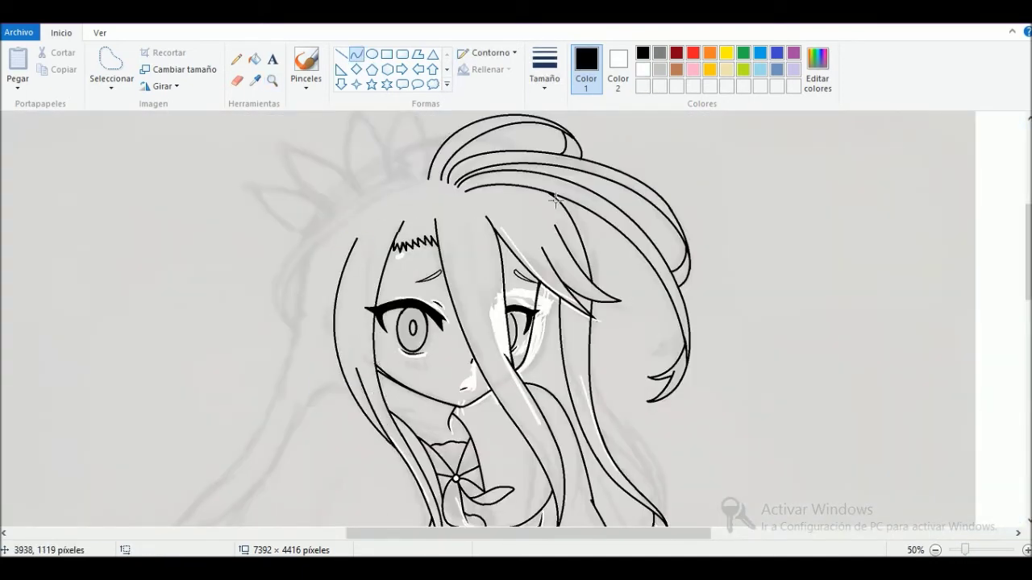
# Step: Draw two bent black curves from the crown around the head's left side and a long strand edge hanging below them
pyautogui.moveTo(423, 180); pyautogui.dragTo(296, 333)
pyautogui.moveTo(322, 266); pyautogui.dragTo(234, 286)
pyautogui.moveTo(347, 211); pyautogui.dragTo(337, 189)
pyautogui.moveTo(421, 187); pyautogui.dragTo(296, 334)
pyautogui.moveTo(355, 237)
pyautogui.mouseDown()
pyautogui.moveTo(289, 241)
pyautogui.moveTo(246, 468)
pyautogui.mouseUp()
pyautogui.moveTo(279, 362); pyautogui.dragTo(312, 384)
# Step: Outline the top of the head with a bent black curve and add another curve down its right side to the fringe
pyautogui.scroll(1, 406, 220)
pyautogui.moveTo(307, 264); pyautogui.dragTo(450, 168)
pyautogui.moveTo(401, 226); pyautogui.dragTo(347, 192)
pyautogui.moveTo(469, 173)
pyautogui.mouseDown()
pyautogui.moveTo(538, 200)
pyautogui.moveTo(597, 311)
pyautogui.mouseUp()
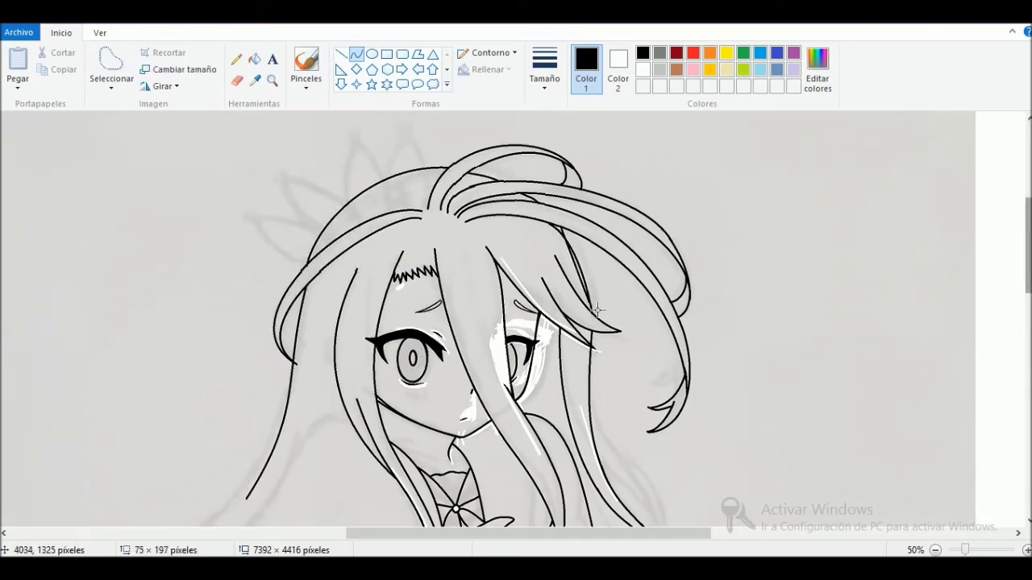
# Step: Draw long bent black curves along the outer and inner edges of the long hair strand flowing down the left side
pyautogui.click(935, 550)
pyautogui.click(273, 81)
pyautogui.click(304, 334)
pyautogui.click(356, 54)
pyautogui.moveTo(361, 207); pyautogui.dragTo(187, 416)
pyautogui.hotkey('ctrl', 'z')
pyautogui.moveTo(226, 359); pyautogui.dragTo(209, 337)
pyautogui.moveTo(1028, 274); pyautogui.dragTo(1028, 304)
pyautogui.moveTo(331, 534); pyautogui.dragTo(306, 534)
pyautogui.moveTo(276, 241)
pyautogui.mouseDown()
pyautogui.moveTo(240, 299)
pyautogui.moveTo(236, 382)
pyautogui.mouseUp()
pyautogui.hotkey('ctrl', 'z')
pyautogui.moveTo(255, 300); pyautogui.dragTo(231, 324)
pyautogui.moveTo(235, 382); pyautogui.dragTo(410, 153)
pyautogui.moveTo(305, 274); pyautogui.dragTo(259, 282)
# Step: Shape the lower end of the long left strand into two pointed tips with bent black curves
pyautogui.moveTo(1027, 288); pyautogui.dragTo(1026, 300)
pyautogui.moveTo(260, 243); pyautogui.dragTo(336, 411)
pyautogui.moveTo(282, 339); pyautogui.dragTo(255, 355)
pyautogui.hotkey('ctrl', 'z')
pyautogui.moveTo(259, 247); pyautogui.dragTo(322, 398)
pyautogui.moveTo(274, 323)
pyautogui.mouseDown()
pyautogui.moveTo(250, 315)
pyautogui.moveTo(308, 429)
pyautogui.mouseUp()
pyautogui.moveTo(262, 371); pyautogui.dragTo(240, 362)
pyautogui.moveTo(308, 429); pyautogui.dragTo(270, 370)
pyautogui.moveTo(289, 411)
pyautogui.mouseDown()
pyautogui.moveTo(293, 424)
pyautogui.moveTo(282, 390)
pyautogui.mouseUp()
pyautogui.moveTo(408, 396); pyautogui.dragTo(420, 396)
# Step: Trace white curves beside the left strand, the sleeve edge and the short cape fold, and patch the fold's upper end in black
pyautogui.click(642, 70)
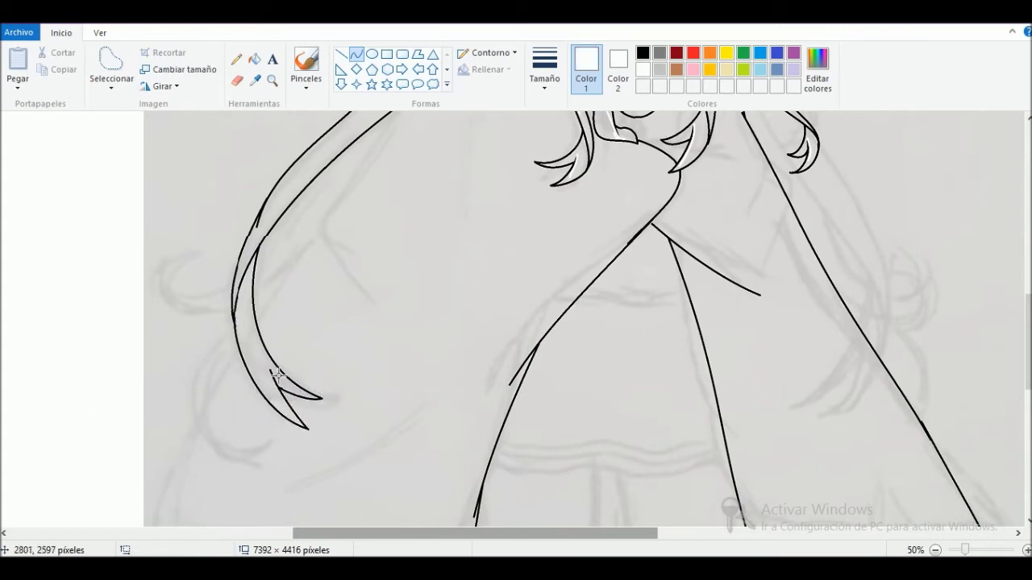
pyautogui.moveTo(255, 230); pyautogui.dragTo(284, 182)
pyautogui.moveTo(406, 144); pyautogui.dragTo(379, 151)
pyautogui.hotkey('ctrl', 'z')
pyautogui.moveTo(510, 386); pyautogui.dragTo(558, 315)
pyautogui.moveTo(536, 349); pyautogui.dragTo(531, 345)
pyautogui.moveTo(763, 296); pyautogui.dragTo(668, 233)
pyautogui.moveTo(714, 270); pyautogui.dragTo(712, 274)
pyautogui.click(643, 53)
pyautogui.moveTo(658, 229); pyautogui.dragTo(650, 221)
# Step: Draw two joined bent black curves inside the long left strand, running down to its lower tips
pyautogui.scroll(-2, 764, 352)
pyautogui.click(272, 80)
pyautogui.click(352, 379)
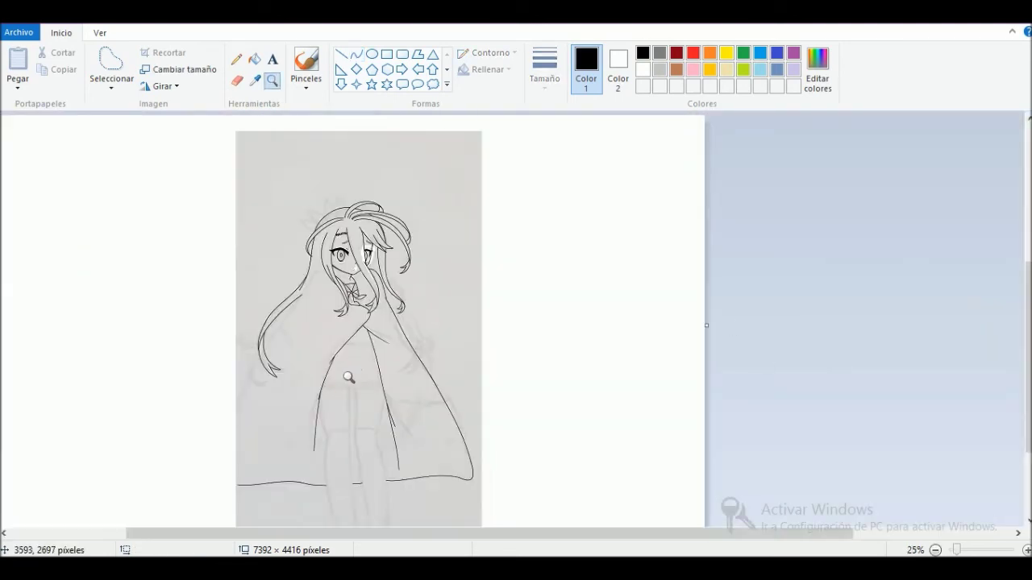
pyautogui.click(352, 380)
pyautogui.click(356, 54)
pyautogui.moveTo(430, 320); pyautogui.dragTo(494, 233)
pyautogui.moveTo(462, 277); pyautogui.dragTo(455, 264)
pyautogui.hotkey('ctrl', 'z')
pyautogui.moveTo(1027, 338); pyautogui.dragTo(1027, 298)
pyautogui.moveTo(671, 164); pyautogui.dragTo(562, 327)
pyautogui.moveTo(610, 214); pyautogui.dragTo(632, 163)
pyautogui.moveTo(575, 289); pyautogui.dragTo(485, 443)
pyautogui.moveTo(508, 363); pyautogui.dragTo(496, 404)
# Step: Draw a long bent black curve from the left strand's tip downward as the cape's left edge
pyautogui.moveTo(1027, 322); pyautogui.dragTo(1027, 398)
pyautogui.scroll(-1, 958, 364)
pyautogui.scroll(1, 293, 223)
pyautogui.moveTo(246, 174); pyautogui.dragTo(192, 285)
pyautogui.hotkey('ctrl', 'z')
pyautogui.moveTo(216, 235); pyautogui.dragTo(167, 472)
pyautogui.moveTo(177, 339); pyautogui.dragTo(164, 343)
pyautogui.moveTo(395, 534); pyautogui.dragTo(374, 533)
pyautogui.hotkey('ctrl', 'z')
pyautogui.moveTo(197, 472)
pyautogui.mouseDown()
pyautogui.moveTo(248, 255)
pyautogui.moveTo(244, 234)
pyautogui.mouseUp()
pyautogui.moveTo(201, 427); pyautogui.dragTo(178, 463)
# Step: Draw two bent black curves as folds in the lower cape, left of the sleeve edge
pyautogui.moveTo(349, 253); pyautogui.dragTo(268, 321)
pyautogui.moveTo(311, 289)
pyautogui.mouseDown()
pyautogui.moveTo(321, 299)
pyautogui.moveTo(310, 327)
pyautogui.mouseUp()
pyautogui.moveTo(329, 300); pyautogui.dragTo(335, 306)
pyautogui.moveTo(1027, 322); pyautogui.dragTo(1027, 262)
pyautogui.moveTo(333, 113); pyautogui.dragTo(330, 139)
pyautogui.scroll(1, 330, 153)
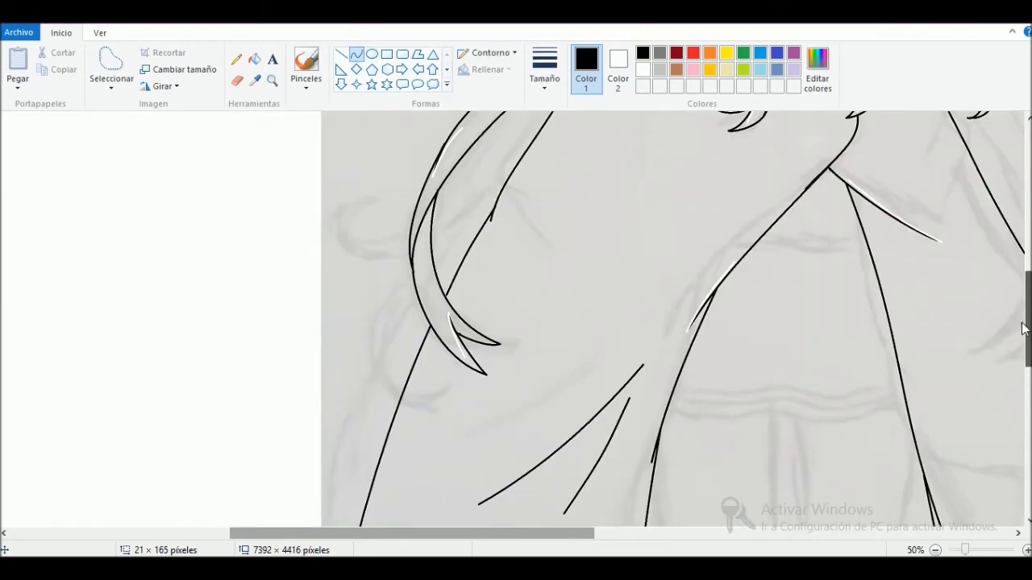
# Step: Add a bent black curve inside the long left strand and another outside its lower part, meeting the cape's left edge
pyautogui.moveTo(1026, 326); pyautogui.dragTo(1026, 287)
pyautogui.moveTo(524, 260); pyautogui.dragTo(432, 409)
pyautogui.moveTo(482, 328); pyautogui.dragTo(474, 320)
pyautogui.click(440, 395)
pyautogui.moveTo(1027, 369); pyautogui.dragTo(1027, 395)
pyautogui.moveTo(411, 339); pyautogui.dragTo(399, 485)
pyautogui.moveTo(404, 407); pyautogui.dragTo(394, 409)
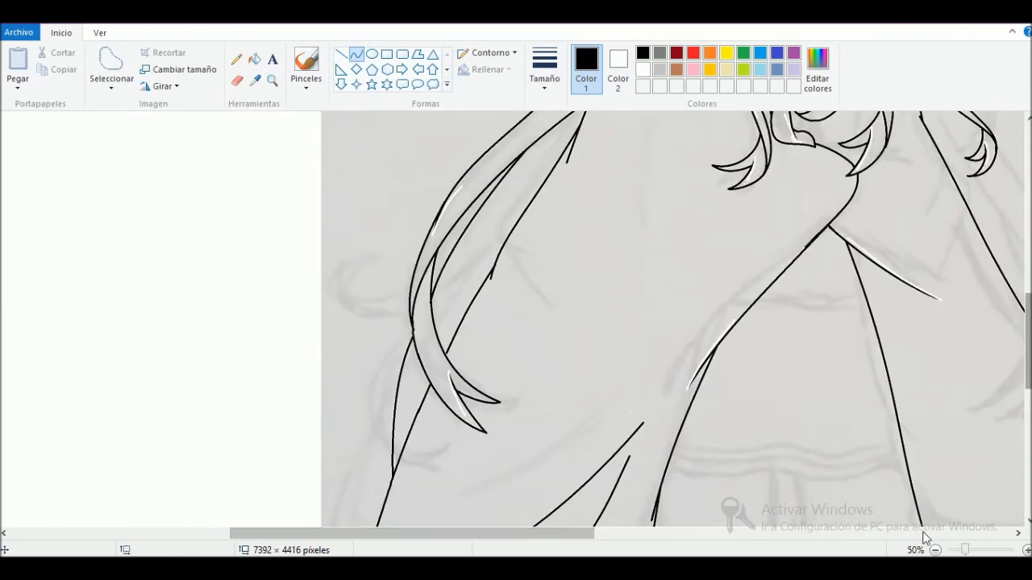
# Step: Draw two joined bent black curves as the outer edge of the long right strand, ending at the cape's edge
pyautogui.click(935, 550)
pyautogui.click(936, 550)
pyautogui.click(272, 81)
pyautogui.click(435, 342)
pyautogui.click(356, 54)
pyautogui.moveTo(407, 175); pyautogui.dragTo(486, 284)
pyautogui.moveTo(431, 208); pyautogui.dragTo(426, 216)
pyautogui.moveTo(471, 263); pyautogui.dragTo(491, 375)
pyautogui.moveTo(488, 331); pyautogui.dragTo(490, 295)
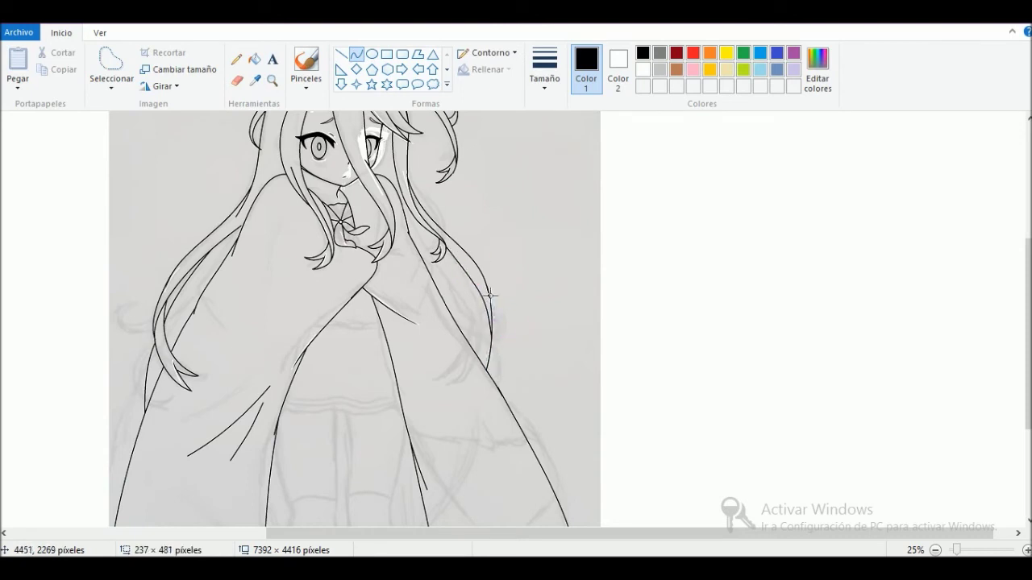
# Step: Add bent black curves inside the long right strand and outside the cape's right edge, and draw a line across the skirt's hem
pyautogui.moveTo(488, 343); pyautogui.dragTo(484, 331)
pyautogui.moveTo(469, 287); pyautogui.dragTo(478, 282)
pyautogui.moveTo(491, 347); pyautogui.dragTo(505, 399)
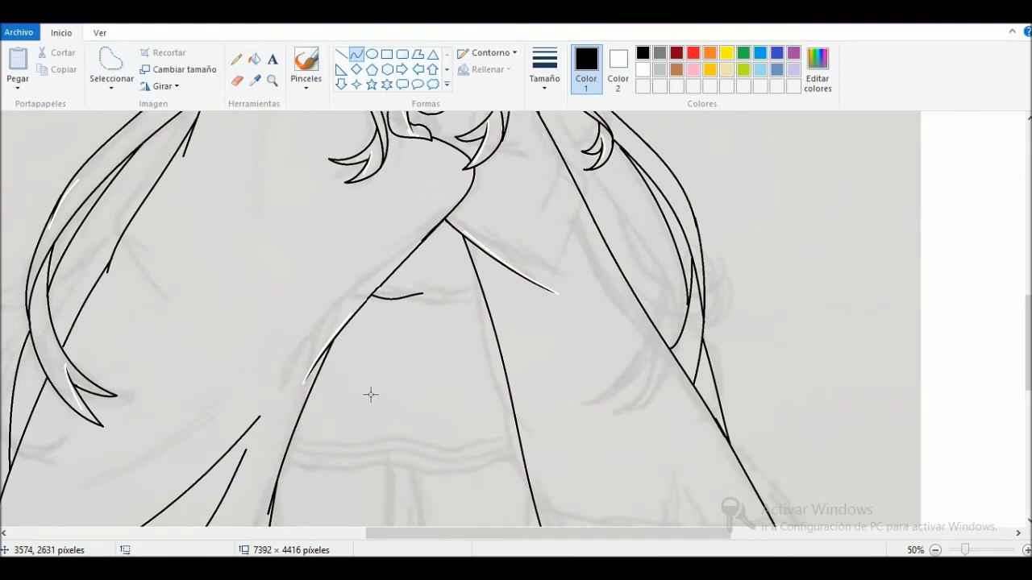
pyautogui.scroll(1, 415, 329)
pyautogui.moveTo(292, 365)
pyautogui.mouseDown()
pyautogui.moveTo(676, 389)
pyautogui.moveTo(766, 369)
pyautogui.mouseUp()
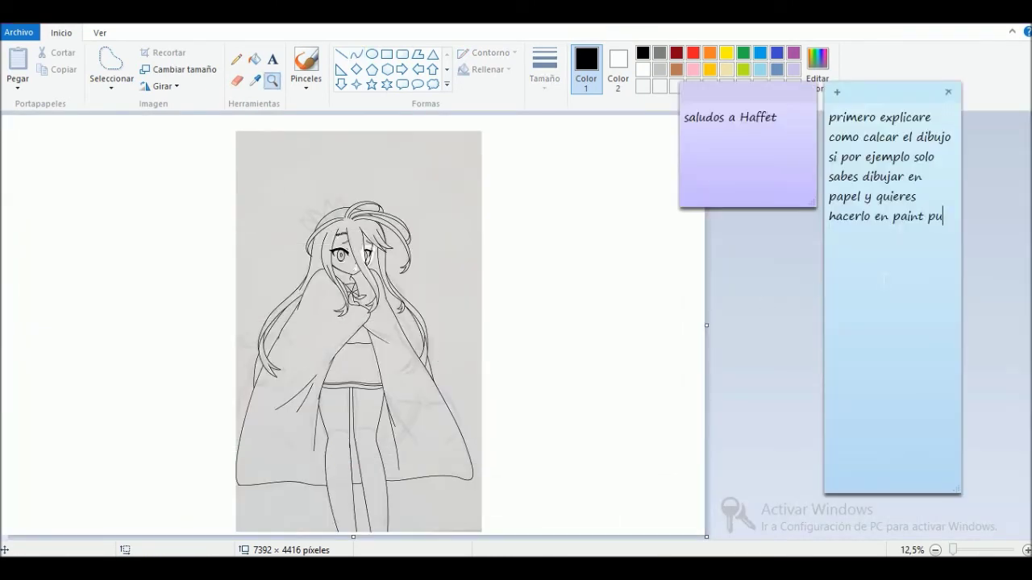
# Step: Clear the old explanation from the blue sticky note and write "ahora vamos a" instead
pyautogui.press('BackSpace')
pyautogui.press('BackSpace')
pyautogui.press('BackSpace')
pyautogui.press('BackSpace')
pyautogui.press('BackSpace')
pyautogui.press('BackSpace')
pyautogui.press('BackSpace')
pyautogui.press('BackSpace')
pyautogui.press('BackSpace')
pyautogui.press('BackSpace')
pyautogui.press('BackSpace')
pyautogui.press('BackSpace')
pyautogui.press('BackSpace')
pyautogui.press('BackSpace')
pyautogui.press('BackSpace')
pyautogui.press('BackSpace')
pyautogui.press('BackSpace')
pyautogui.press('BackSpace')
pyautogui.press('BackSpace')
pyautogui.press('BackSpace')
pyautogui.write('ahora vamos a')
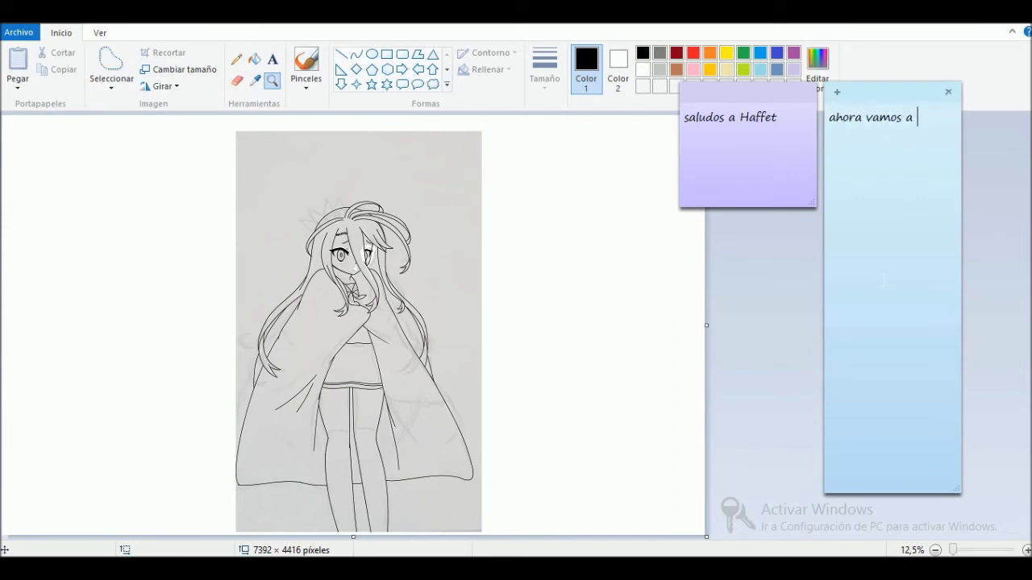
# Step: Rewrite the blue note as "ya que acabamos de delinearlo vamos a quitar el boceto y nos quedamos con el resultado"
pyautogui.press('BackSpace')
pyautogui.press('BackSpace')
pyautogui.press('BackSpace')
pyautogui.press('BackSpace')
pyautogui.press('BackSpace')
pyautogui.press('BackSpace')
pyautogui.press('BackSpace')
pyautogui.press('BackSpace')
pyautogui.press('BackSpace')
pyautogui.press('BackSpace')
pyautogui.press('BackSpace')
pyautogui.write('ya que acabamos de delinearlo')
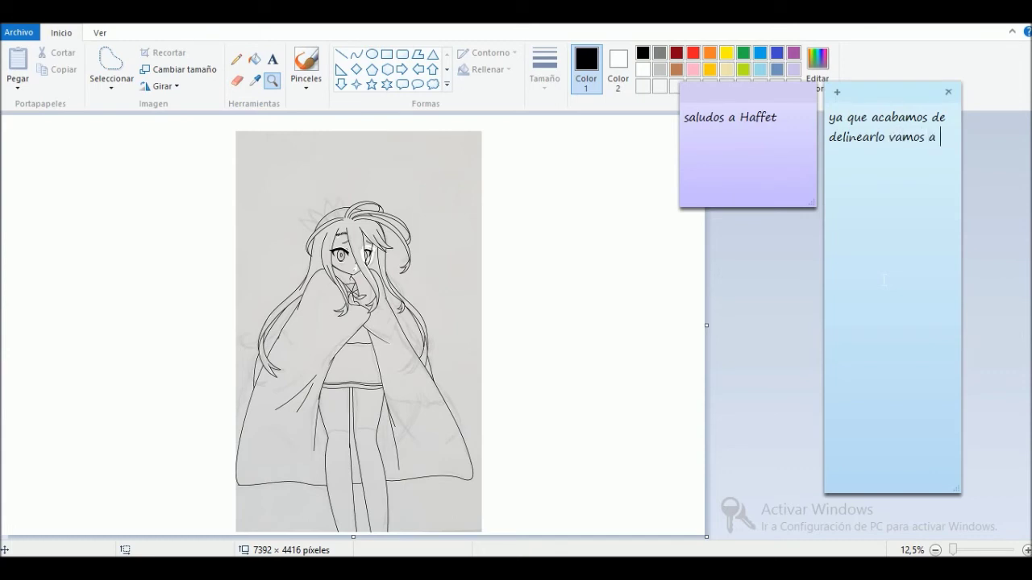
pyautogui.write('tar')
pyautogui.press('BackSpace')
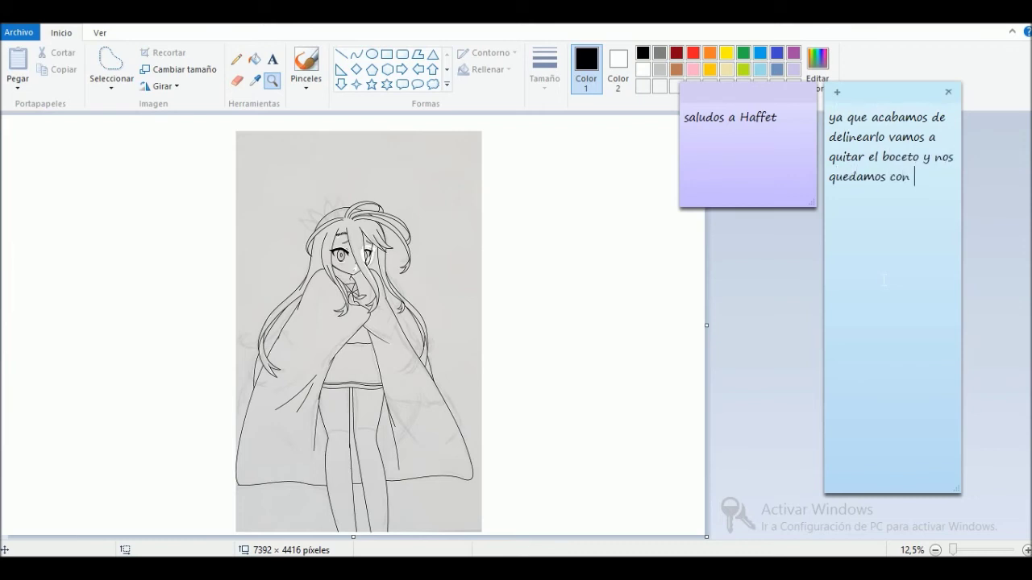
pyautogui.write('ultado')
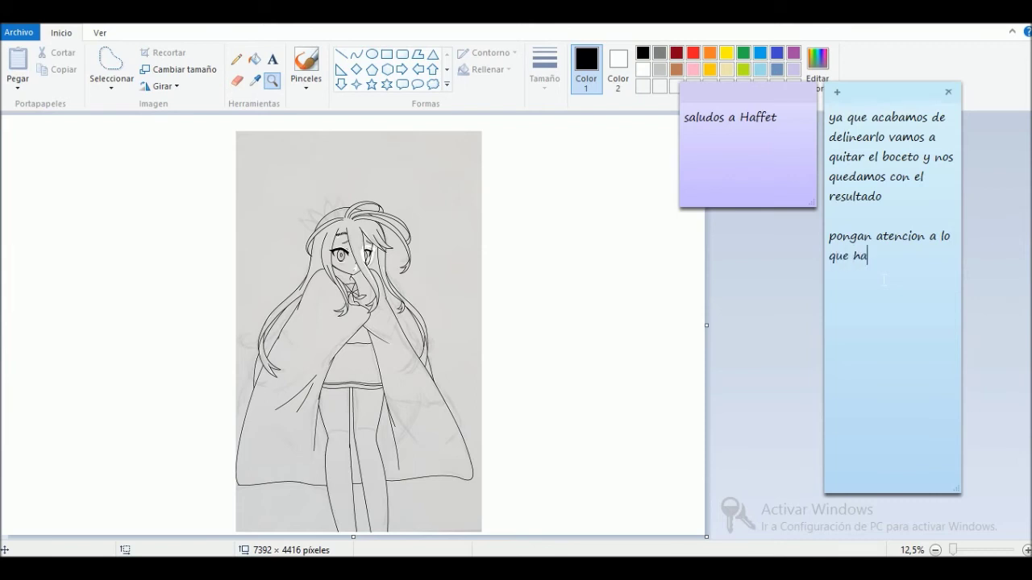
# Step: Select the entire canvas with the traced drawing in Paint
pyautogui.click(608, 226)
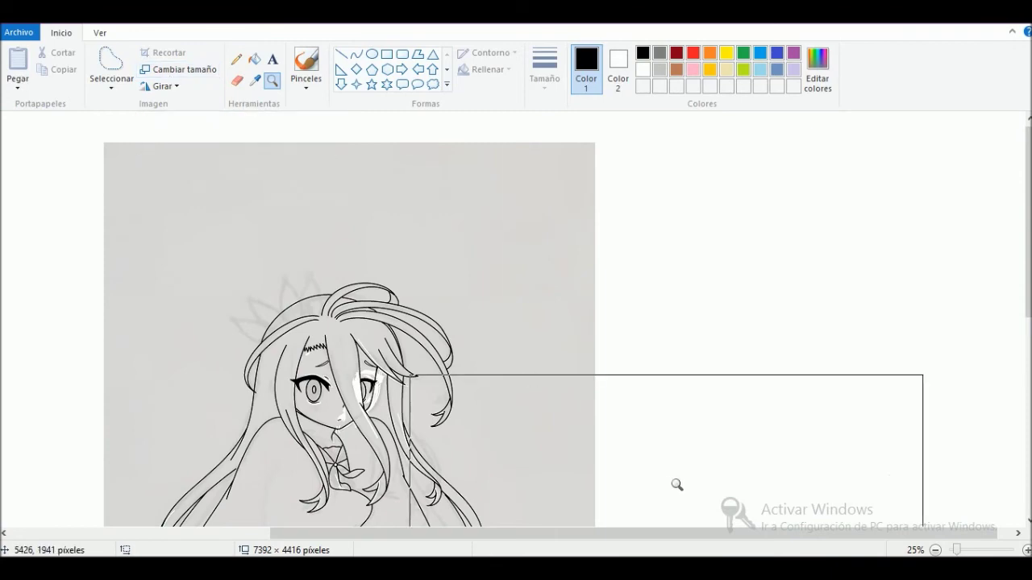
pyautogui.click(936, 550)
pyautogui.click(409, 568)
pyautogui.click(111, 79)
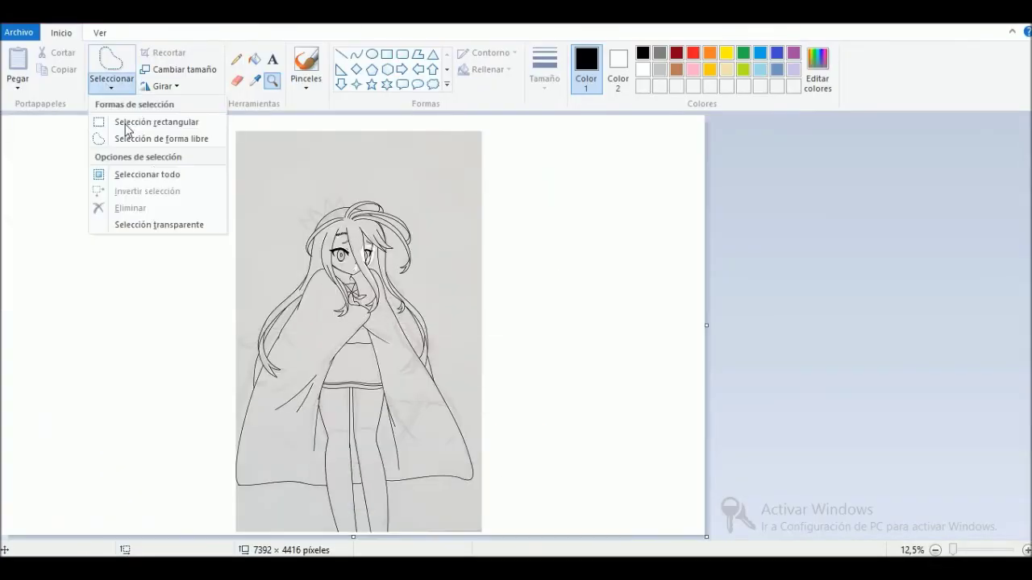
pyautogui.click(158, 184)
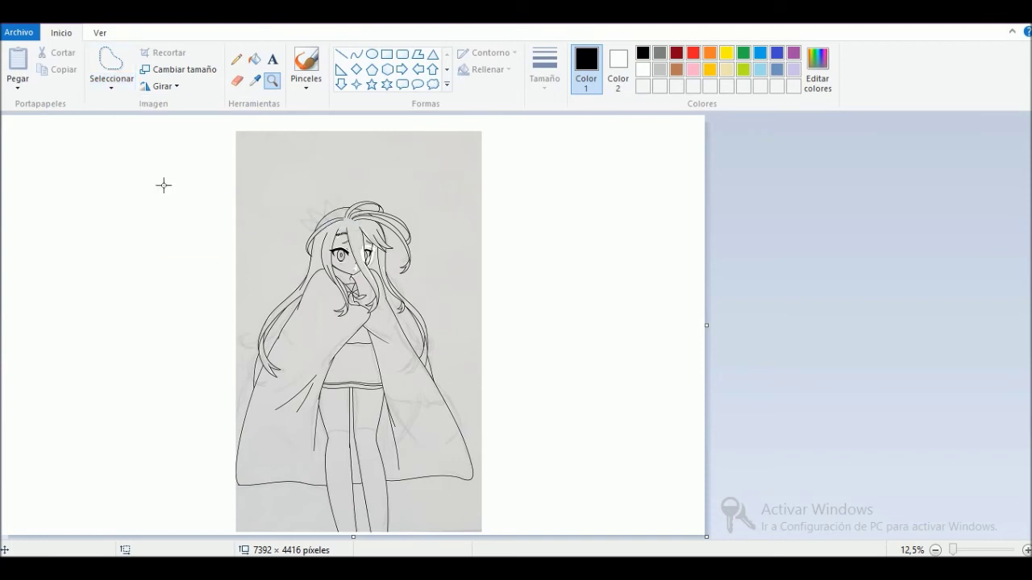
pyautogui.rightClick(306, 220)
# Step: Add "cuando le den seleccionar todo dan click derecho para que aparezca eso" to the blue note
pyautogui.press('Return')
pyautogui.write('cuando le den seleccionar todo d')
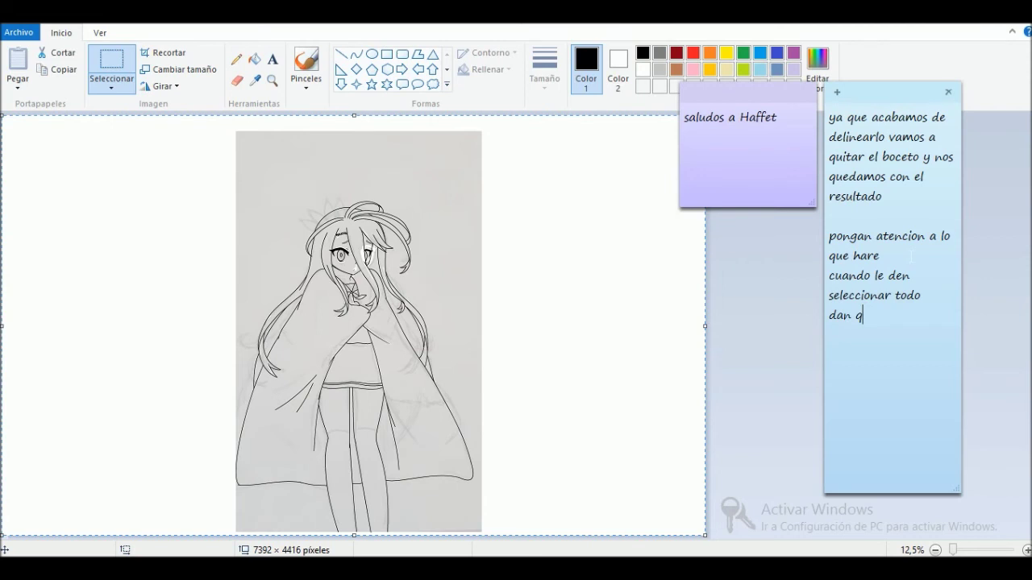
pyautogui.write('an click derecho para que aparezca eso')
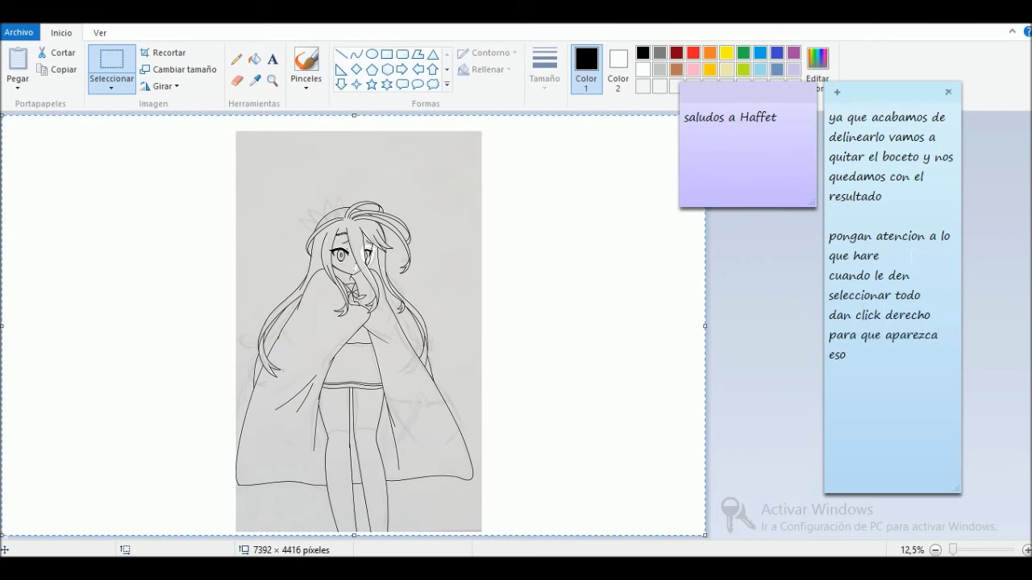
# Step: Invert the colours of the whole selected canvas in Paint
pyautogui.click(713, 278)
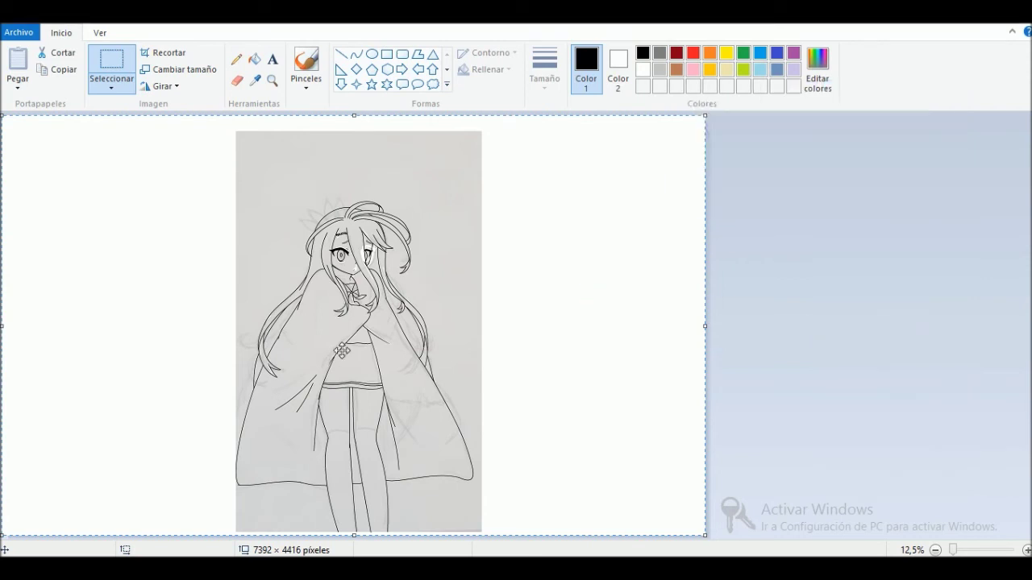
pyautogui.rightClick(370, 330)
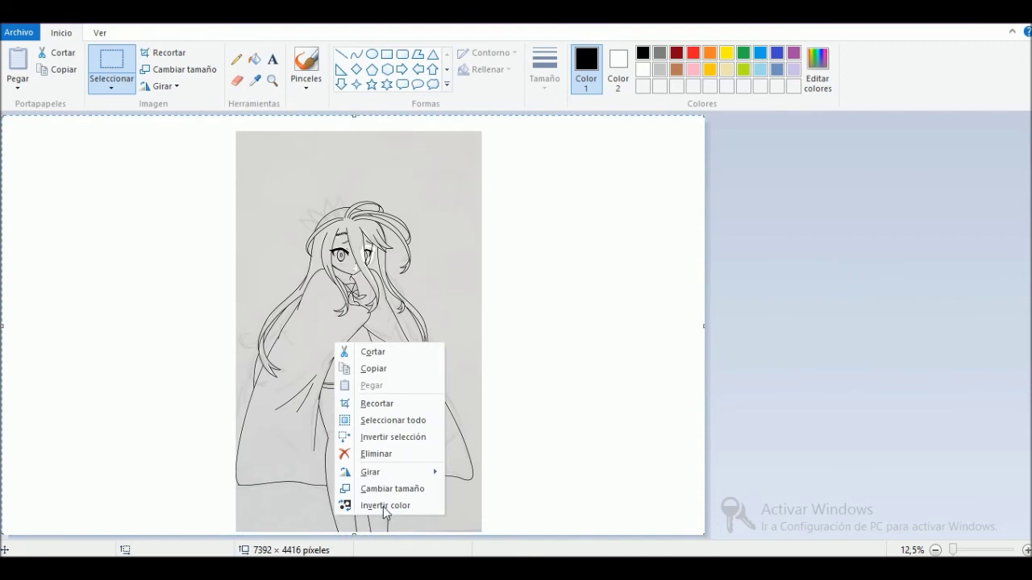
pyautogui.click(386, 506)
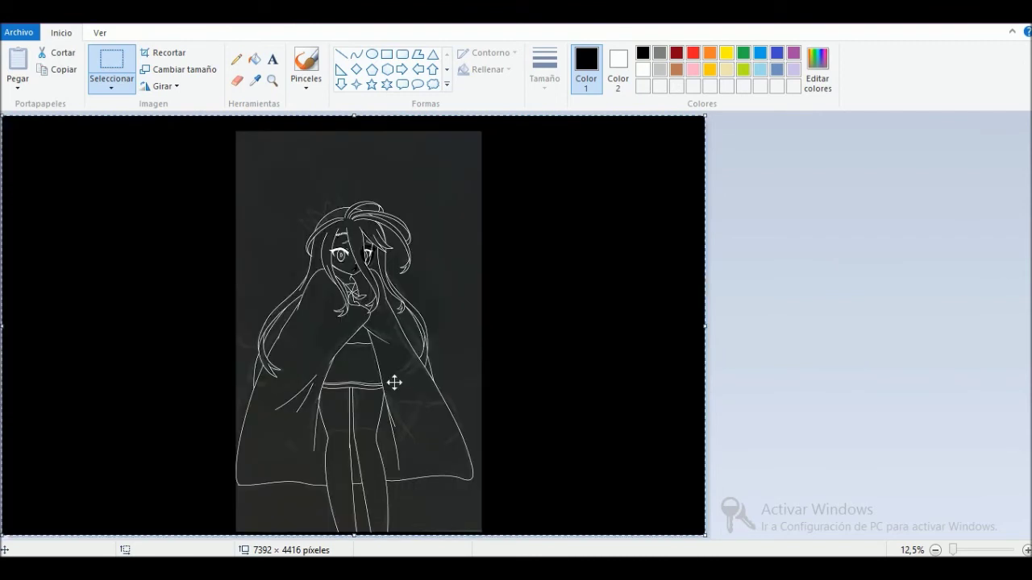
# Step: Replace the note's last paragraph with "luego haran esto se fijaran que toda la hoja siga seleccionada asi como la ven luego le daran a archivo"
pyautogui.click(456, 569)
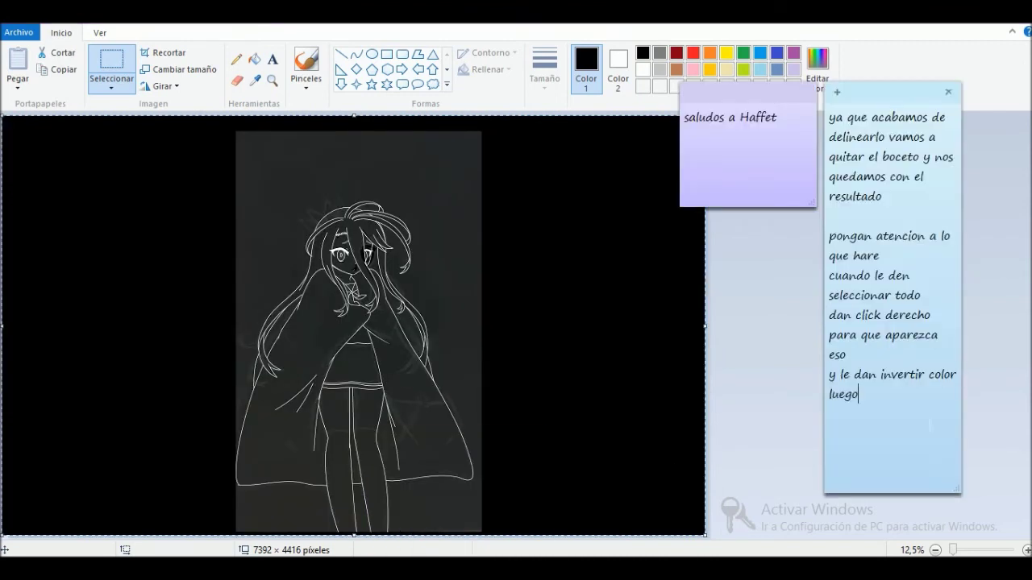
pyautogui.press('BackSpace')
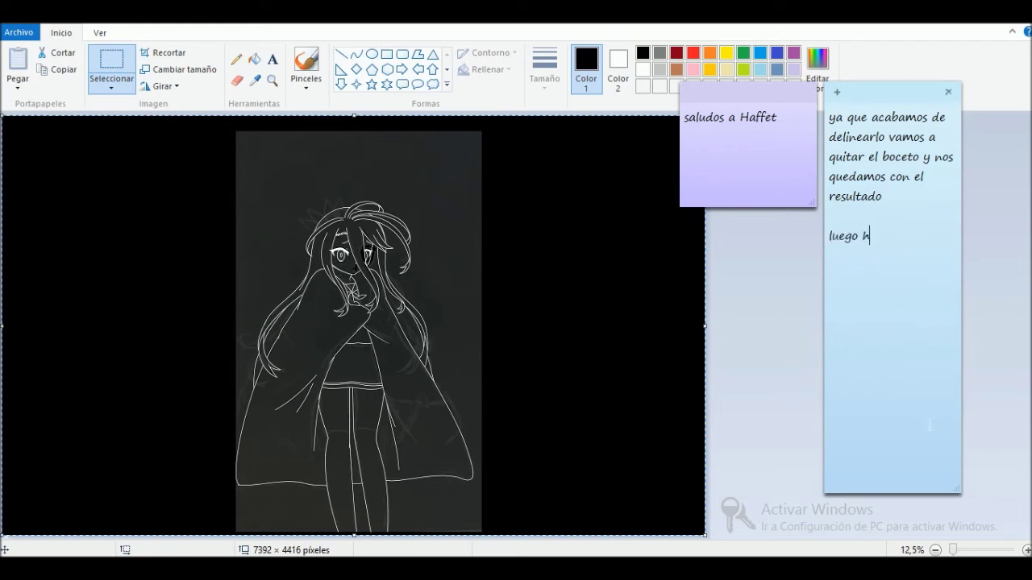
pyautogui.click(504, 234)
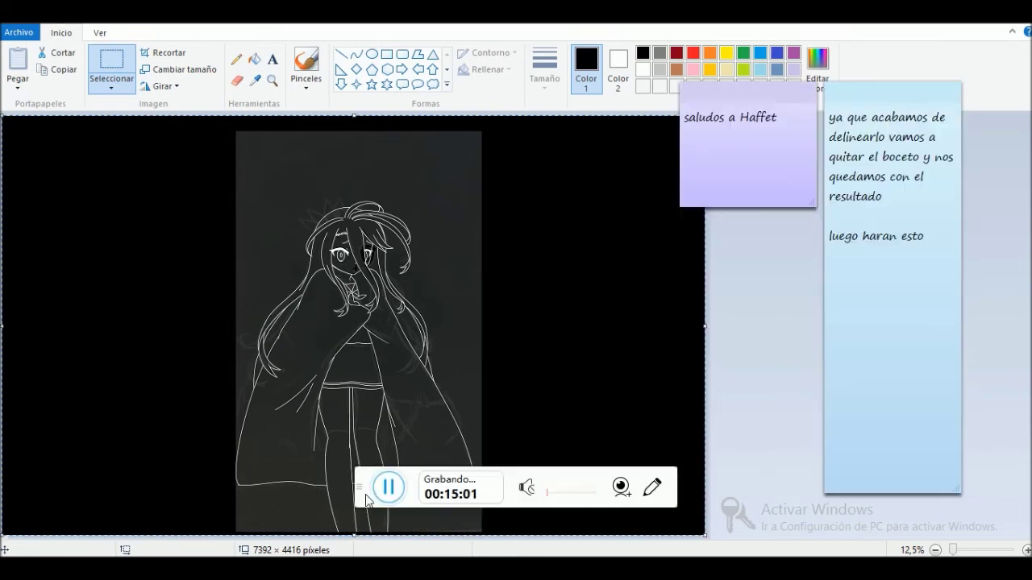
pyautogui.click(906, 291)
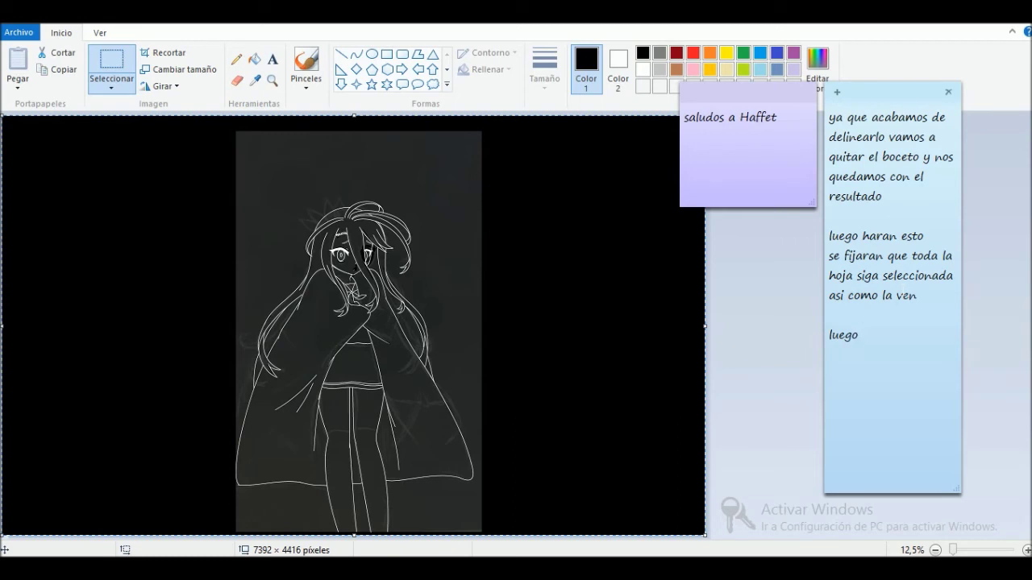
pyautogui.write('daran a archivo')
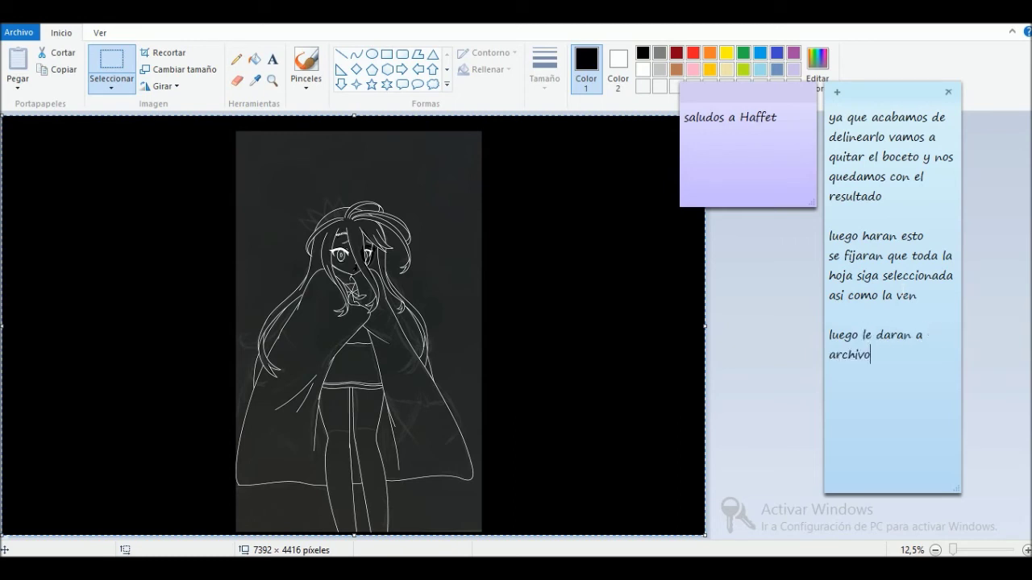
# Step: Show Paint's file commands, and add "y le daran a propiedades" to the blue note
pyautogui.click(19, 32)
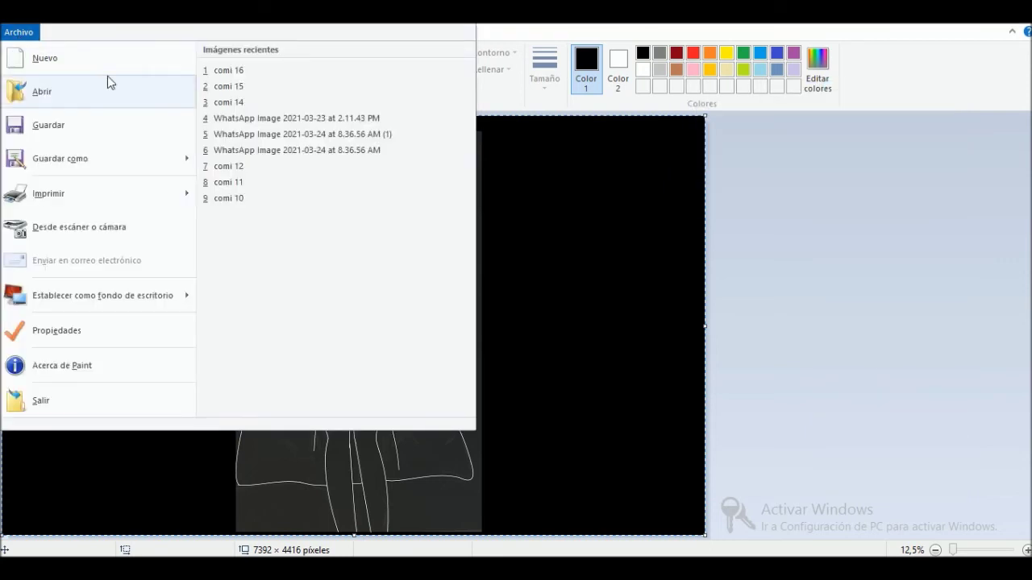
pyautogui.click(431, 567)
pyautogui.write('y le daran a propiedades')
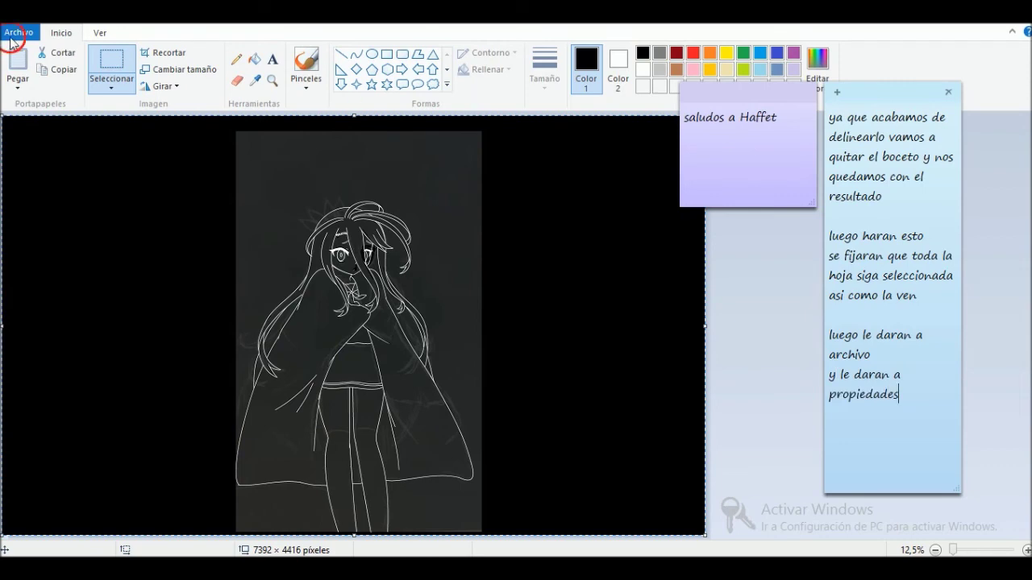
# Step: Open the image properties and choose black and white (Blanco y negro) as the colour mode
pyautogui.click(11, 37)
pyautogui.click(85, 330)
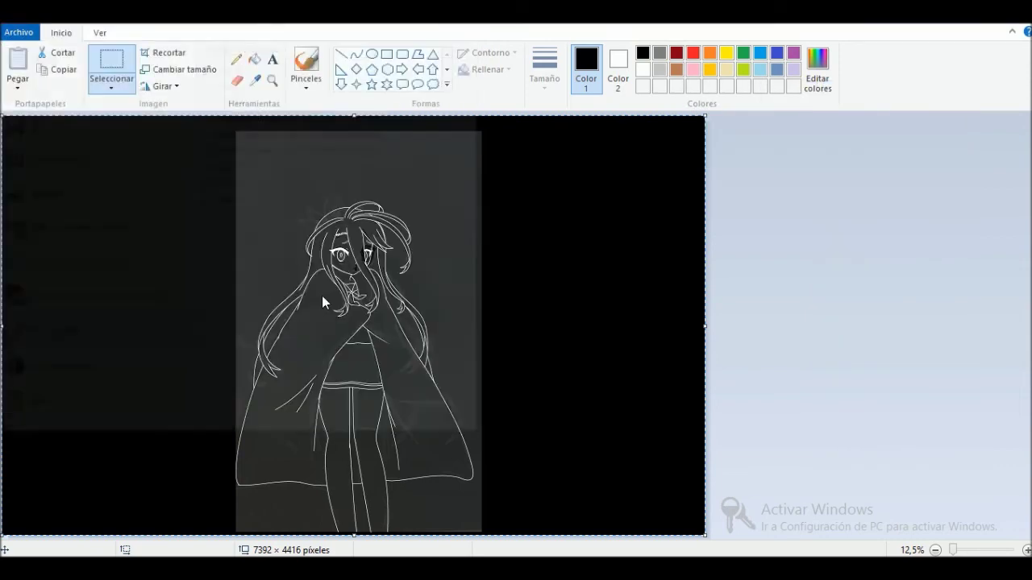
pyautogui.click(533, 283)
# Step: Add "le dan por ultimo blanco y negro" to the blue note and apply the image properties in Paint
pyautogui.hotkey('alt', 'Tab')
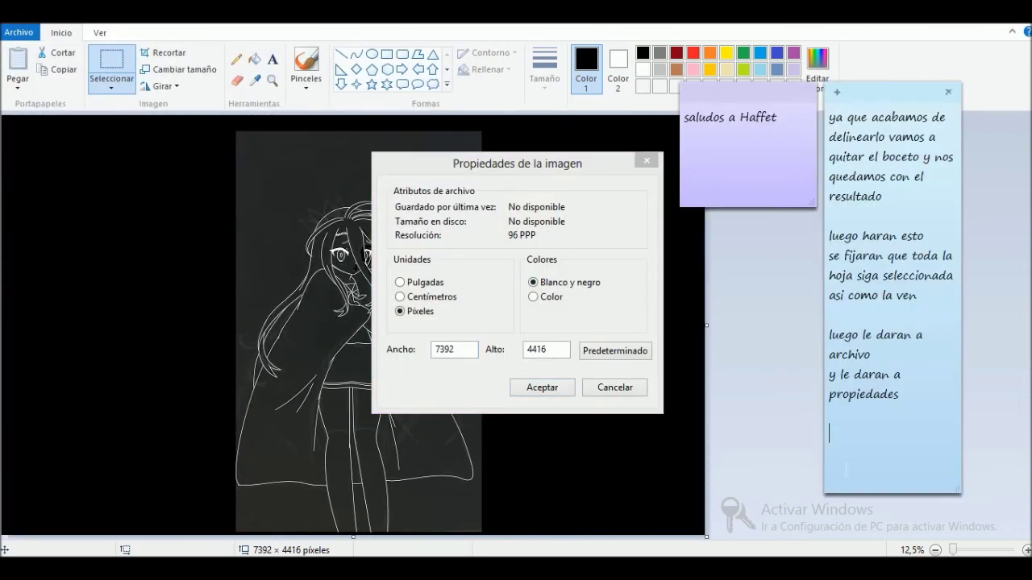
pyautogui.write('blanco y negr')
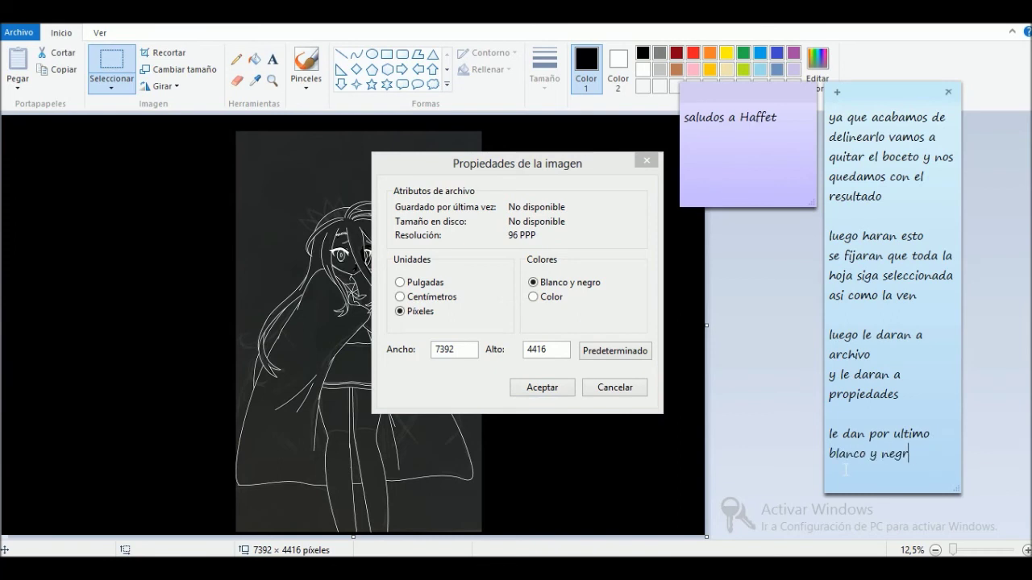
pyautogui.write('o')
pyautogui.press('Return')
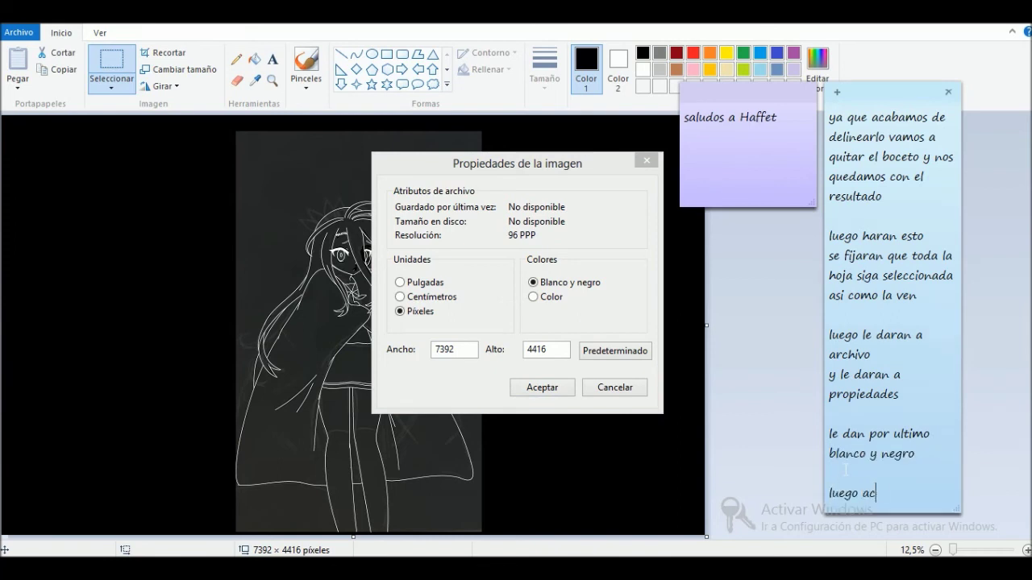
pyautogui.hotkey('alt', 'Tab')
pyautogui.click(538, 388)
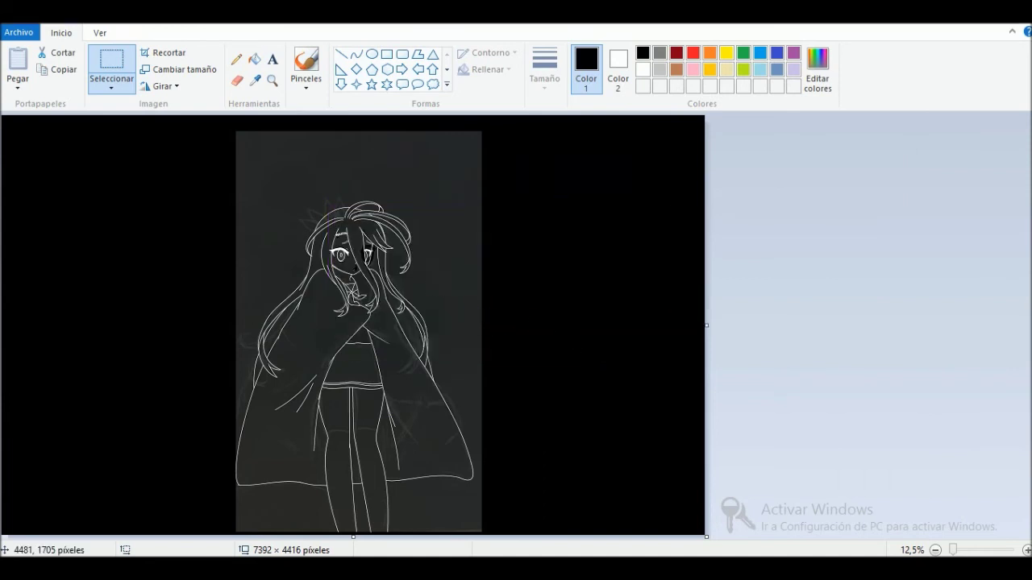
# Step: Replace the blue note's instructions after the first paragraph with "luego haran el mismo procedimiento pero"
pyautogui.hotkey('alt', 'Tab')
pyautogui.moveTo(911, 493); pyautogui.dragTo(826, 235)
pyautogui.write('luego haran el mismo procedimiento pero')
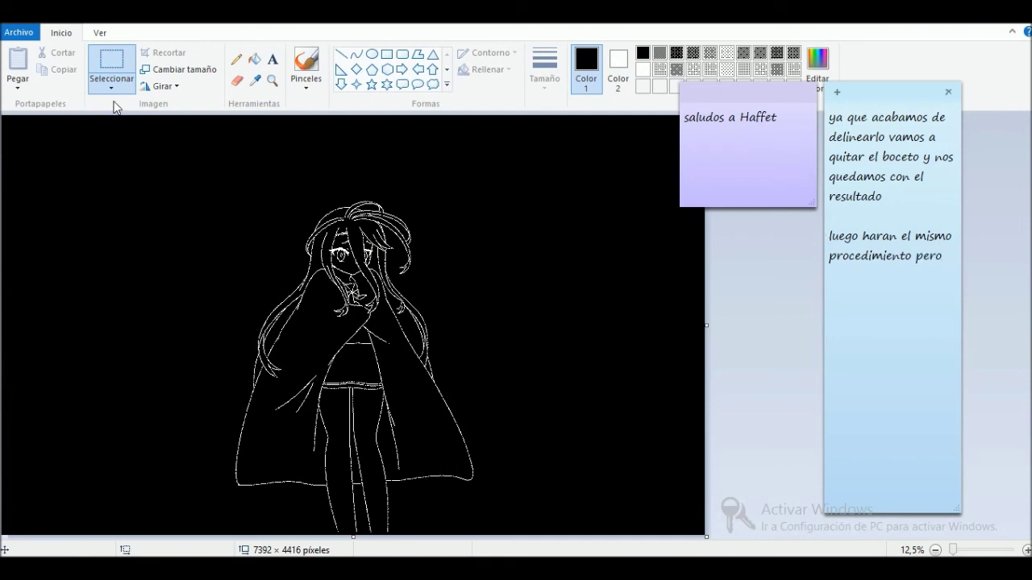
# Step: Select the entire black-and-white canvas and invert its colours
pyautogui.click(112, 83)
pyautogui.click(136, 173)
pyautogui.rightClick(216, 209)
pyautogui.click(247, 370)
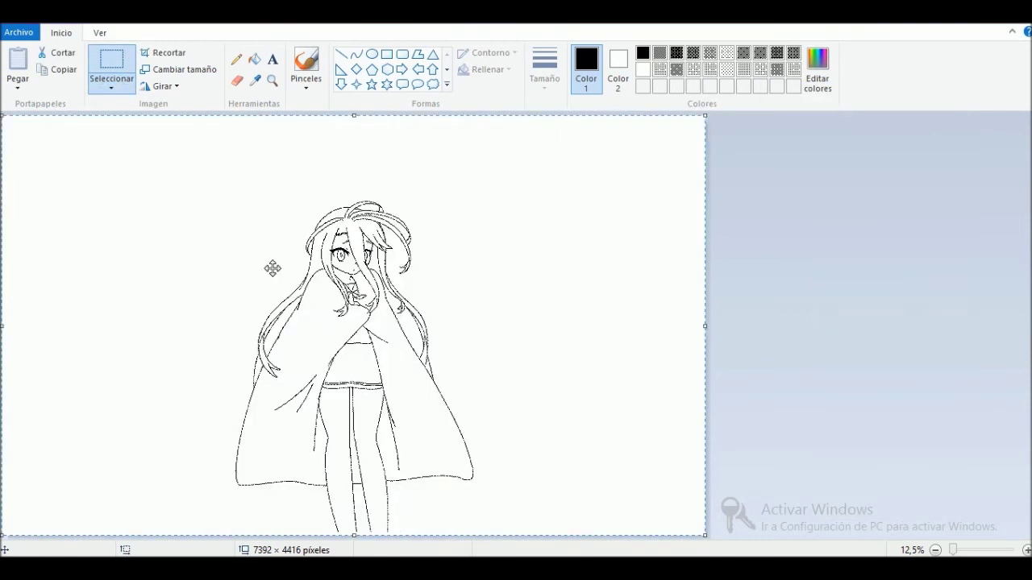
# Step: Set the image's colour mode to Color in the image properties and apply it
pyautogui.click(29, 37)
pyautogui.click(50, 342)
pyautogui.click(551, 295)
pyautogui.click(546, 389)
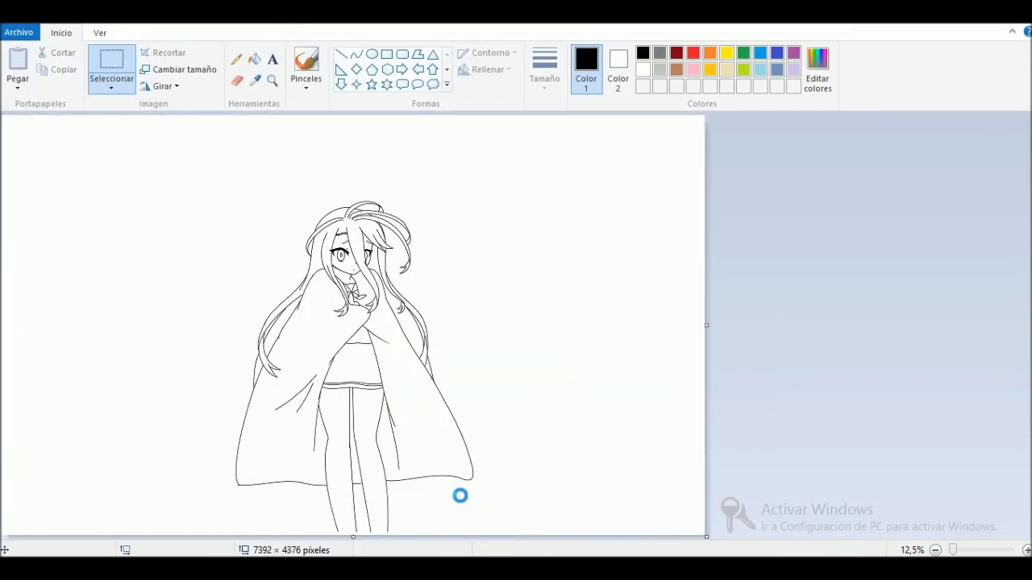
# Step: Copy the full-body Shiro picture with the crown from the Google image results in Chrome and paste it beside the drawing in Paint
pyautogui.hotkey('alt', 'Tab')
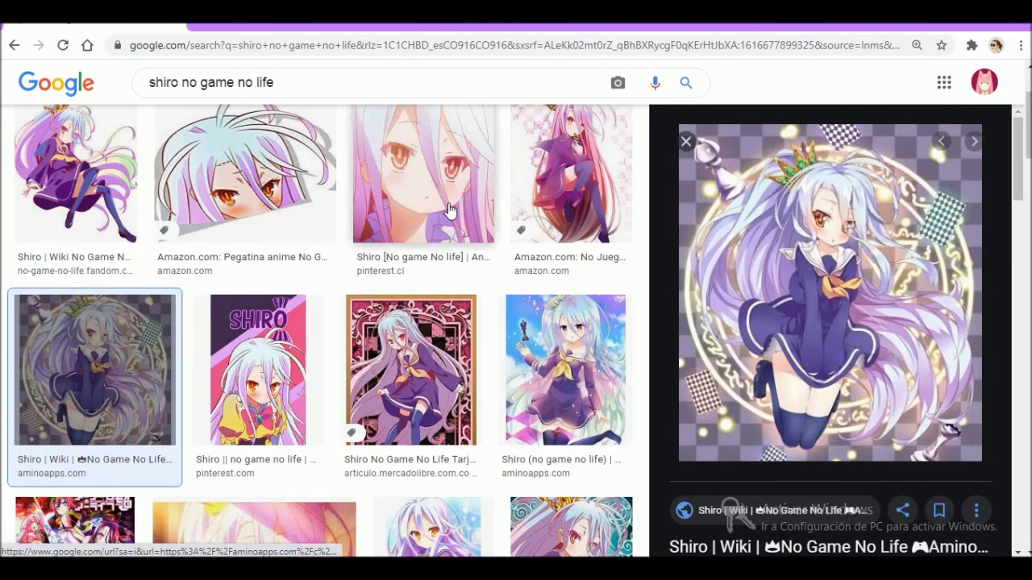
pyautogui.click(449, 211)
pyautogui.scroll(1, 853, 284)
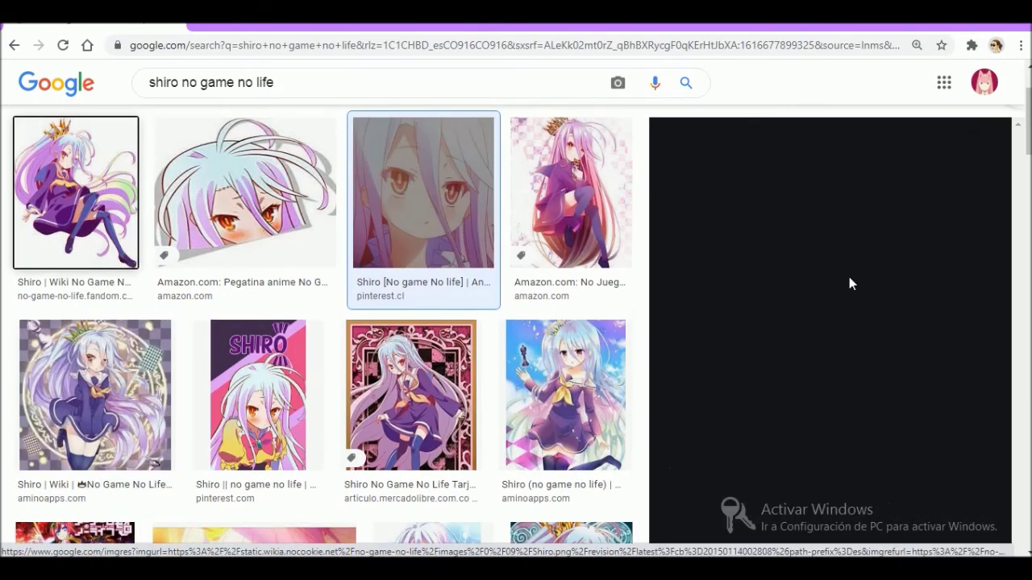
pyautogui.hotkey('alt', 'Tab')
pyautogui.hotkey('ctrl', 'v')
# Step: Replace the blue note's second paragraph with "como ven solo aparecera el dibujo ahora a pintarlo y hacerle"
pyautogui.hotkey('alt', 'Tab')
pyautogui.moveTo(940, 256)
pyautogui.mouseDown()
pyautogui.moveTo(854, 255)
pyautogui.moveTo(834, 236)
pyautogui.mouseUp()
pyautogui.press('BackSpace')
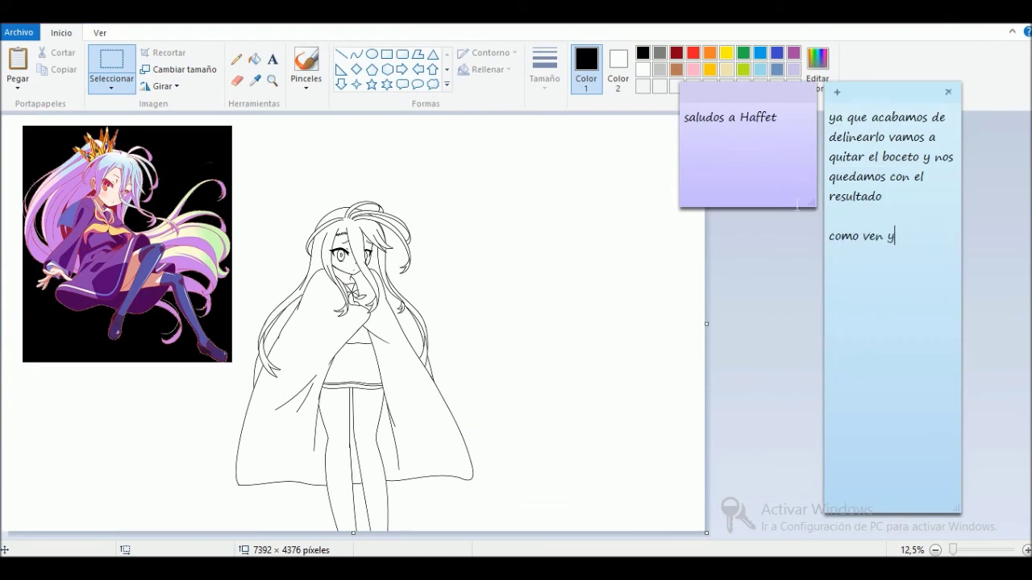
pyautogui.write('como ven solo aparecera el dibujo')
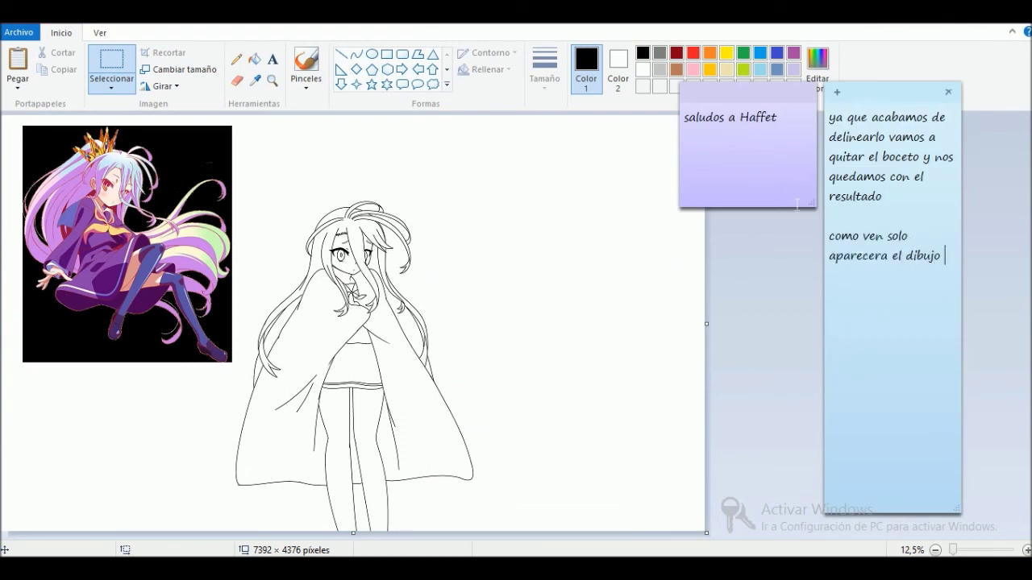
pyautogui.write(' ahora a pintarlo y hacerle')
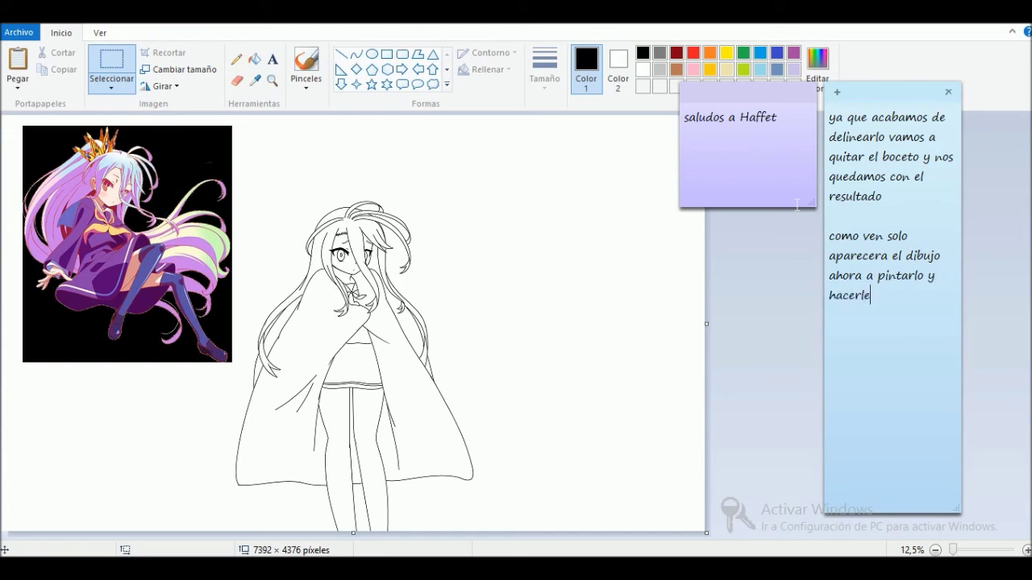
# Step: Taper the upper loose strand end in the left-hand hair by covering part of the line with a white curve
pyautogui.hotkey('alt', 'Tab')
pyautogui.click(272, 80)
pyautogui.click(476, 352)
pyautogui.click(487, 454)
pyautogui.click(188, 439)
pyautogui.click(642, 69)
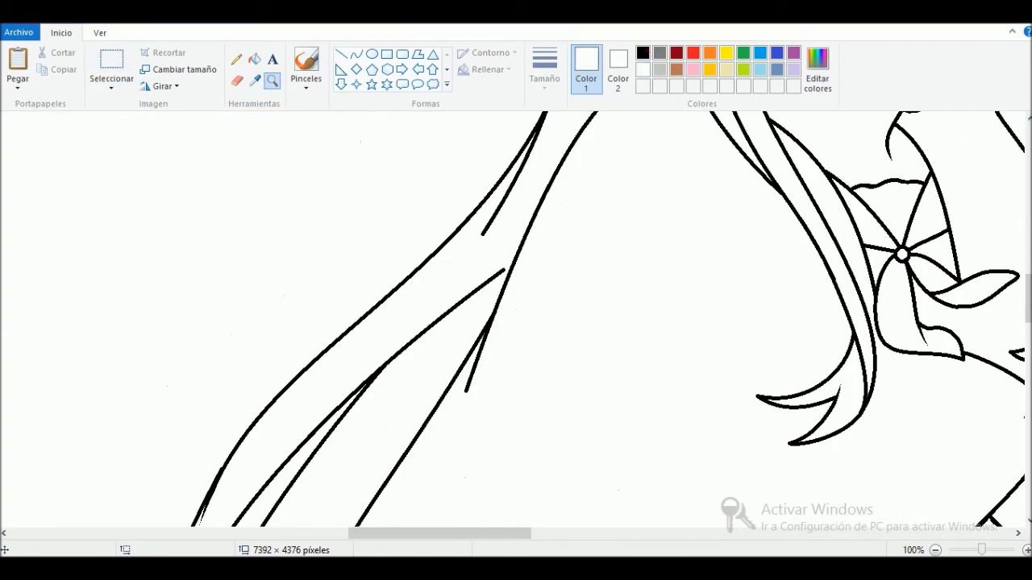
pyautogui.scroll(3, 516, 319)
pyautogui.click(357, 54)
pyautogui.moveTo(533, 270); pyautogui.dragTo(435, 467)
pyautogui.click(588, 293)
pyautogui.click(399, 364)
# Step: Taper the inner strand end in the lower left-hand hair with white curves
pyautogui.moveTo(524, 302)
pyautogui.mouseDown()
pyautogui.moveTo(467, 394)
pyautogui.moveTo(500, 311)
pyautogui.moveTo(339, 493)
pyautogui.mouseUp()
pyautogui.scroll(-1, 452, 347)
pyautogui.click(608, 346)
pyautogui.moveTo(608, 345); pyautogui.dragTo(469, 361)
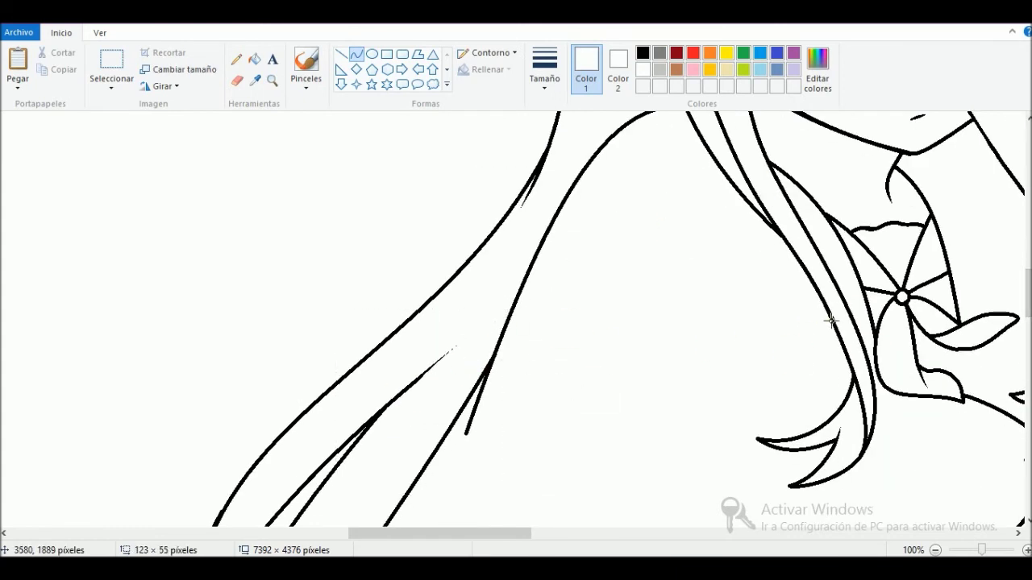
# Step: Taper the tips of the front locks and fringe strands around the face with white curves
pyautogui.scroll(5, 855, 347)
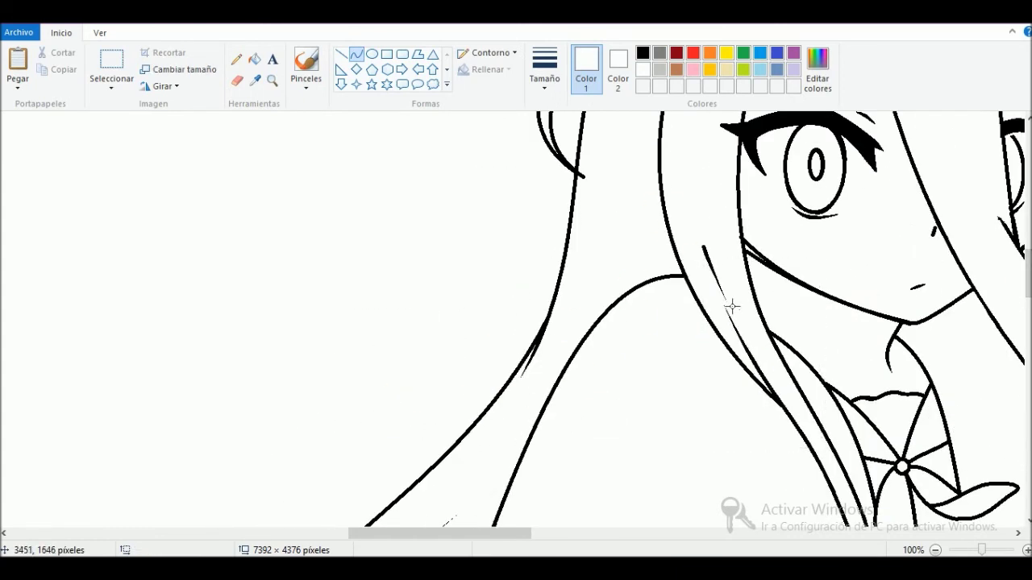
pyautogui.scroll(5, 764, 271)
pyautogui.moveTo(765, 271); pyautogui.dragTo(748, 316)
pyautogui.moveTo(707, 228); pyautogui.dragTo(643, 487)
pyautogui.moveTo(671, 347); pyautogui.dragTo(656, 338)
pyautogui.moveTo(863, 187); pyautogui.dragTo(875, 234)
pyautogui.moveTo(595, 250); pyautogui.dragTo(624, 220)
pyautogui.moveTo(522, 530); pyautogui.dragTo(568, 533)
pyautogui.moveTo(727, 239); pyautogui.dragTo(741, 351)
pyautogui.moveTo(809, 228); pyautogui.dragTo(869, 339)
pyautogui.moveTo(845, 197); pyautogui.dragTo(946, 341)
pyautogui.click(903, 369)
# Step: Taper the end of the cloak line that runs down from the crossing above the waist with a white curve
pyautogui.click(643, 53)
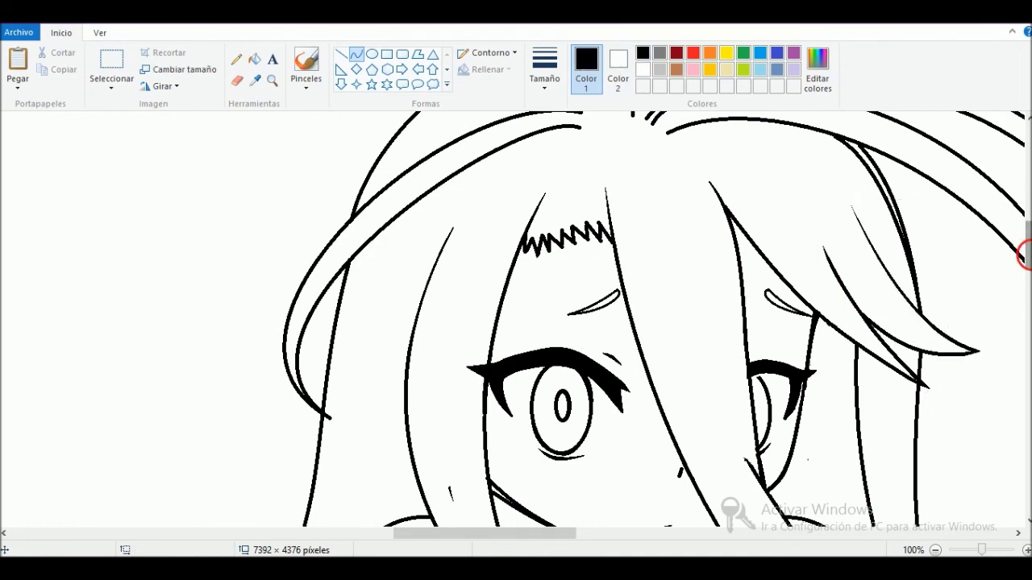
pyautogui.moveTo(1028, 245); pyautogui.dragTo(1029, 273)
pyautogui.click(935, 550)
pyautogui.click(935, 550)
pyautogui.click(272, 81)
pyautogui.click(387, 298)
pyautogui.click(387, 298)
pyautogui.click(387, 299)
pyautogui.click(357, 54)
pyautogui.click(643, 70)
pyautogui.moveTo(553, 139); pyautogui.dragTo(341, 362)
pyautogui.click(598, 279)
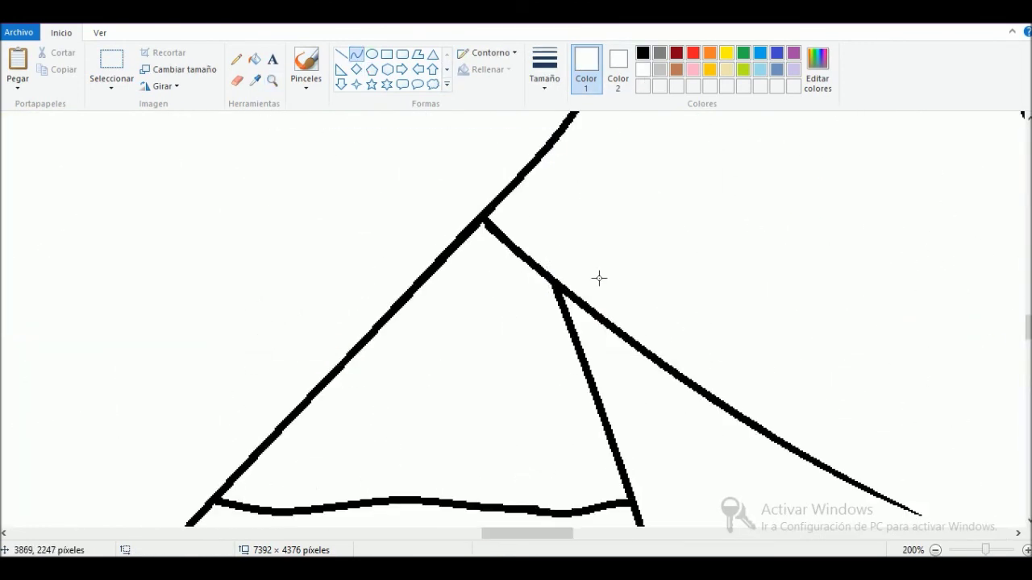
# Step: Touch up the strand ends of the right-hand hair near the cloak's edge with small white curves
pyautogui.click(935, 550)
pyautogui.click(935, 550)
pyautogui.click(272, 80)
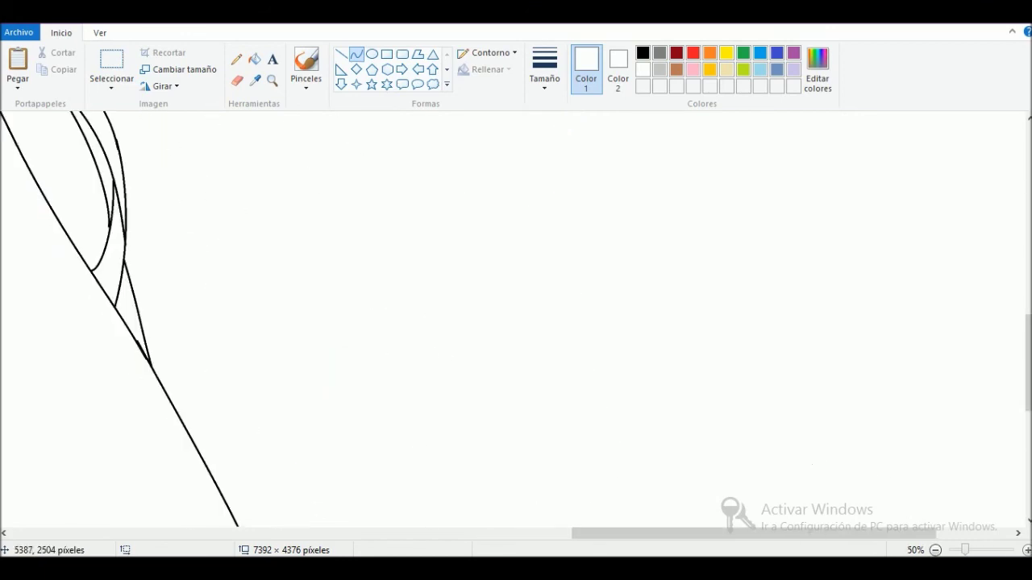
pyautogui.click(95, 173)
pyautogui.click(356, 54)
pyautogui.moveTo(545, 330); pyautogui.dragTo(549, 408)
pyautogui.moveTo(567, 260); pyautogui.dragTo(571, 327)
# Step: Taper the ends of the diagonal fold lines on the cloak's lower left side with white curves
pyautogui.click(935, 550)
pyautogui.click(273, 80)
pyautogui.click(361, 419)
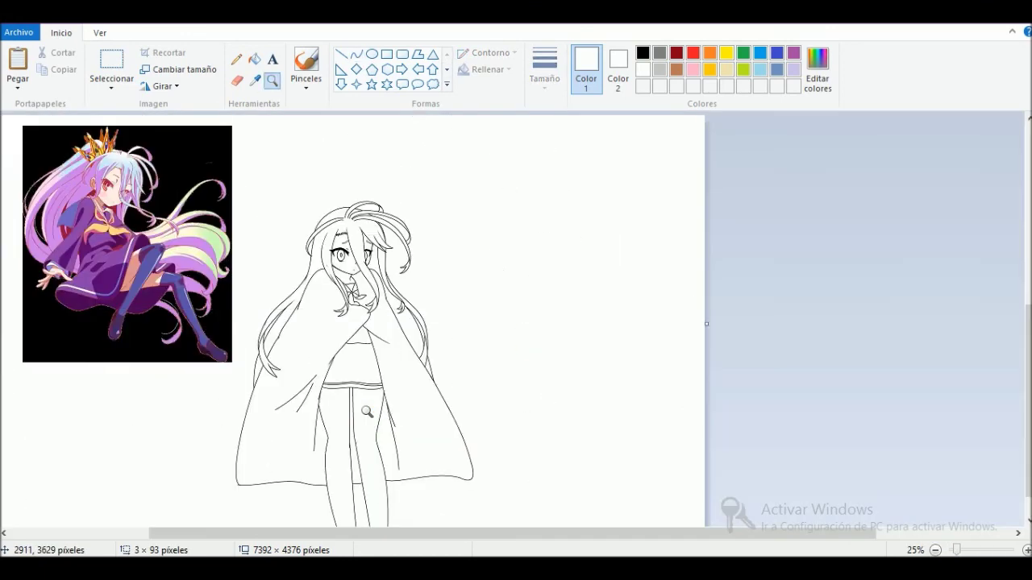
pyautogui.click(427, 278)
pyautogui.click(427, 278)
pyautogui.click(357, 54)
pyautogui.moveTo(574, 158); pyautogui.dragTo(243, 442)
pyautogui.click(382, 389)
pyautogui.moveTo(414, 466); pyautogui.dragTo(551, 216)
pyautogui.click(530, 302)
pyautogui.moveTo(579, 401); pyautogui.dragTo(640, 191)
pyautogui.click(592, 302)
pyautogui.moveTo(244, 443); pyautogui.dragTo(575, 158)
pyautogui.click(456, 320)
# Step: Taper the lower end of the vertical cloak fold beside the left leg with a white curve
pyautogui.click(935, 549)
pyautogui.click(272, 80)
pyautogui.click(309, 342)
pyautogui.click(357, 54)
pyautogui.moveTo(453, 524); pyautogui.dragTo(482, 161)
pyautogui.click(467, 315)
# Step: Taper the lower ends of the cloak fold lines beside the right leg with white curves
pyautogui.scroll(-1, 596, 363)
pyautogui.moveTo(729, 415); pyautogui.dragTo(733, 268)
pyautogui.click(935, 549)
pyautogui.moveTo(565, 349); pyautogui.dragTo(552, 196)
pyautogui.click(560, 256)
pyautogui.moveTo(564, 306); pyautogui.dragTo(566, 355)
pyautogui.scroll(3, 564, 347)
pyautogui.moveTo(555, 456); pyautogui.dragTo(525, 352)
pyautogui.click(538, 384)
# Step: Thin the junction where the right-hand hair tip meets the cloak's outer edge with a white curve
pyautogui.click(272, 80)
pyautogui.click(637, 288)
pyautogui.click(635, 290)
pyautogui.click(357, 54)
pyautogui.moveTo(502, 177)
pyautogui.mouseDown()
pyautogui.moveTo(550, 249)
pyautogui.moveTo(569, 312)
pyautogui.mouseUp()
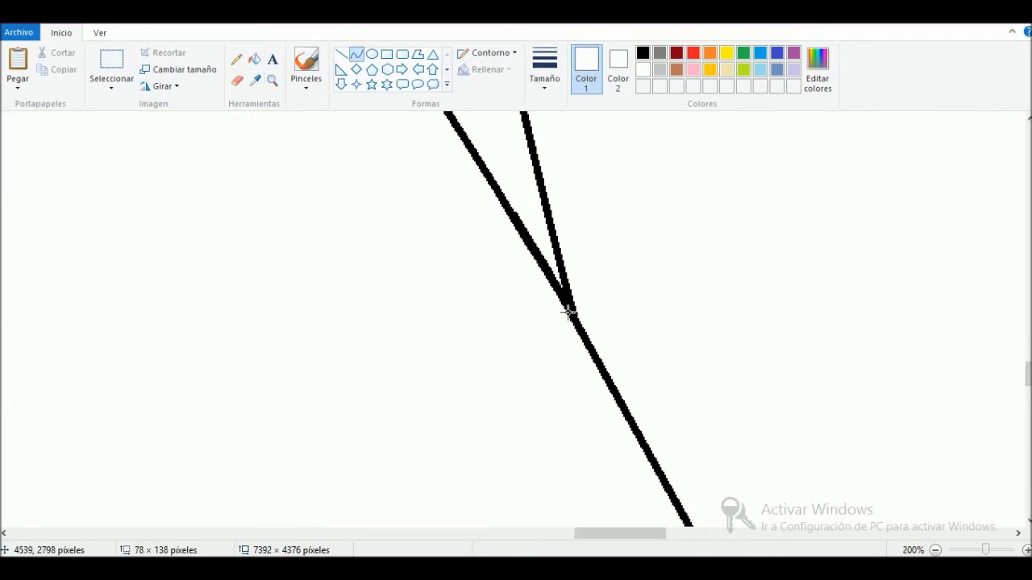
pyautogui.click(935, 550)
pyautogui.click(936, 550)
pyautogui.click(935, 549)
pyautogui.click(935, 550)
# Step: Replace the blue note's second paragraph with "para tomar los colores de la imagen que copearon o sacaron"
pyautogui.click(255, 81)
pyautogui.click(487, 516)
pyautogui.moveTo(829, 237); pyautogui.dragTo(880, 320)
pyautogui.write('para tomar los colores de la imagen que copea')
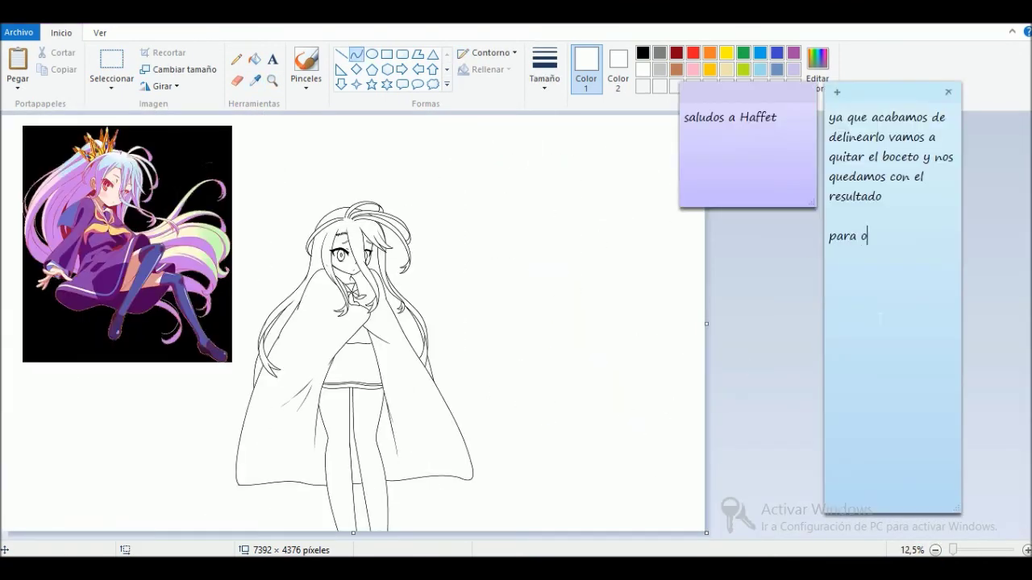
pyautogui.write('ron o sacaron s')
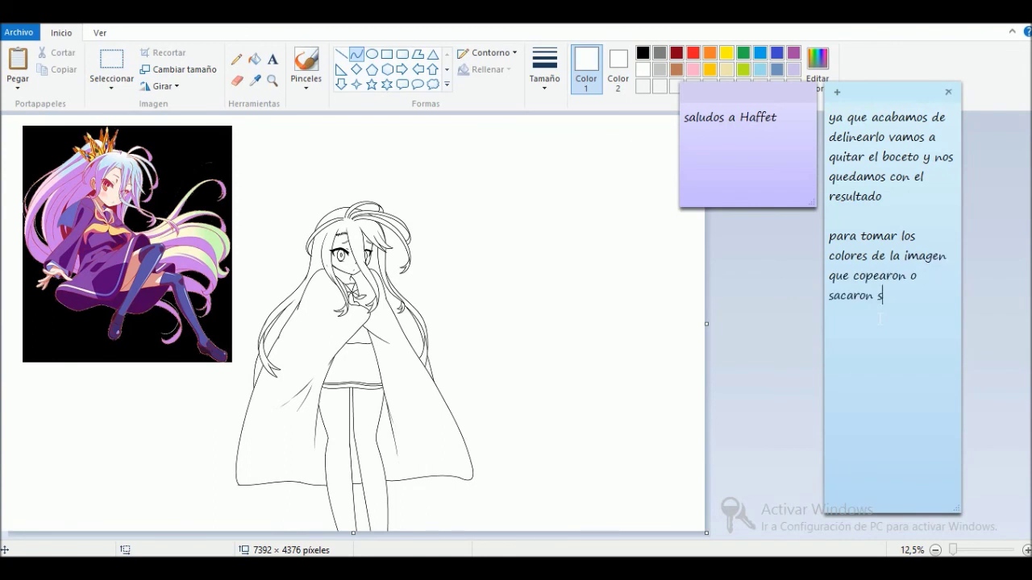
# Step: Activate the Color Picker and continue the blue note's second paragraph with "le dan ahi selector de color"
pyautogui.click(257, 82)
pyautogui.hotkey('alt', 'Tab')
pyautogui.click(916, 318)
pyautogui.press('Return')
pyautogui.write('ahi selector de color')
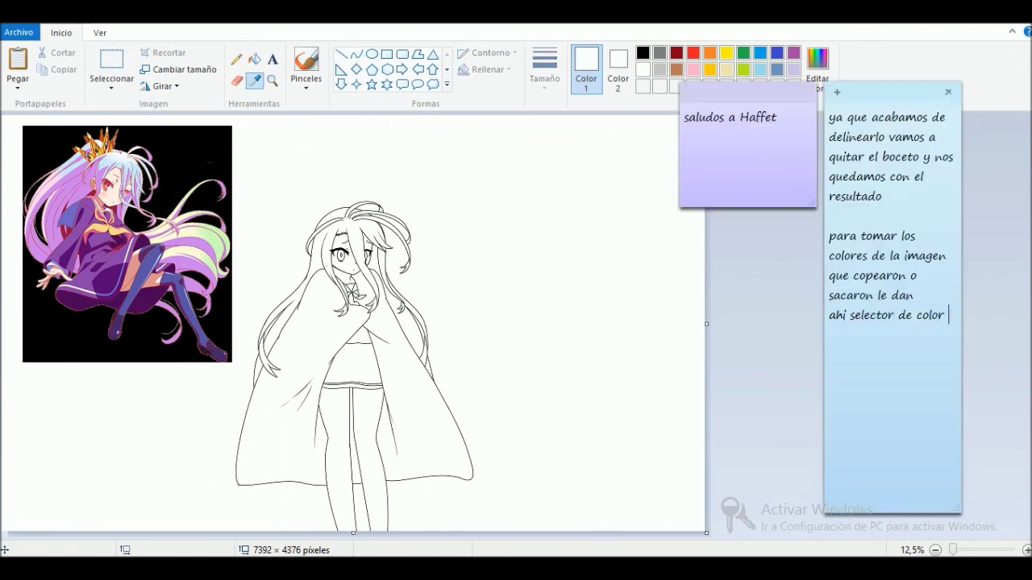
# Step: Delete the closing words of the blue note's second paragraph
pyautogui.press('BackSpace')
pyautogui.press('BackSpace')
pyautogui.press('BackSpace')
pyautogui.press('BackSpace')
pyautogui.press('BackSpace')
pyautogui.press('BackSpace')
pyautogui.press('BackSpace')
pyautogui.press('BackSpace')
pyautogui.press('BackSpace')
pyautogui.press('BackSpace')
pyautogui.press('BackSpace')
pyautogui.press('BackSpace')
pyautogui.press('BackSpace')
pyautogui.press('BackSpace')
pyautogui.press('BackSpace')
pyautogui.press('BackSpace')
pyautogui.press('BackSpace')
pyautogui.press('BackSpace')
pyautogui.press('BackSpace')
pyautogui.press('BackSpace')
pyautogui.press('BackSpace')
pyautogui.press('BackSpace')
pyautogui.press('BackSpace')
pyautogui.press('BackSpace')
pyautogui.press('BackSpace')
pyautogui.press('BackSpace')
pyautogui.press('BackSpace')
pyautogui.press('BackSpace')
pyautogui.press('BackSpace')
pyautogui.press('BackSpace')
pyautogui.press('BackSpace')
pyautogui.press('BackSpace')
pyautogui.press('BackSpace')
pyautogui.press('BackSpace')
pyautogui.press('BackSpace')
pyautogui.press('BackSpace')
pyautogui.press('BackSpace')
pyautogui.press('BackSpace')
pyautogui.press('BackSpace')
pyautogui.press('BackSpace')
# Step: Sample the purple of the reference picture's dress and fill the drawing's skirt, bodice, hem and neckline inset with it
pyautogui.click(96, 257)
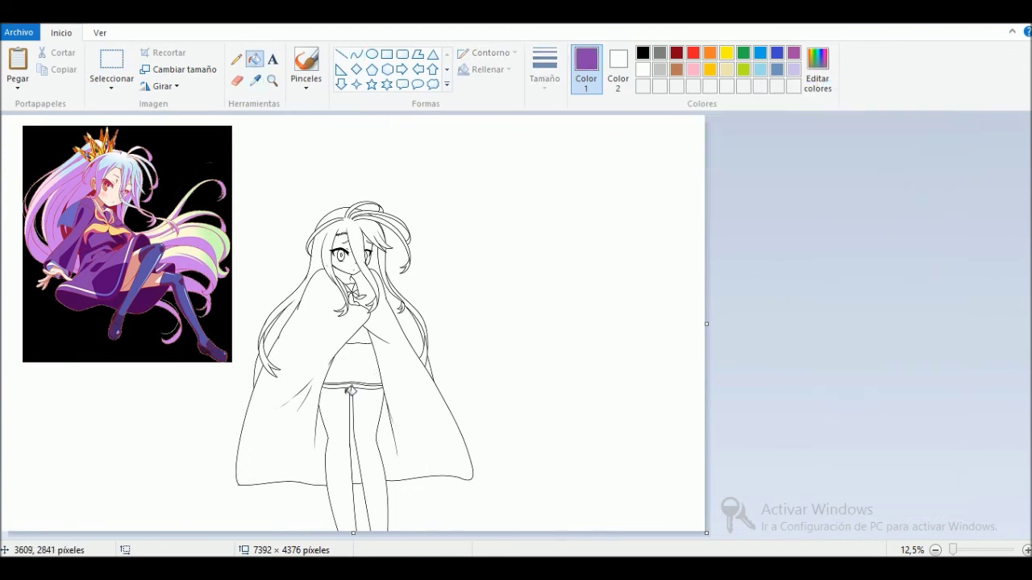
pyautogui.click(357, 367)
pyautogui.click(360, 334)
pyautogui.click(353, 387)
pyautogui.click(350, 287)
# Step: Sample the light orange of the reference picture's neck bow and fill the parts of the drawing's bow with it
pyautogui.click(257, 81)
pyautogui.click(105, 231)
pyautogui.scroll(3, 369, 304)
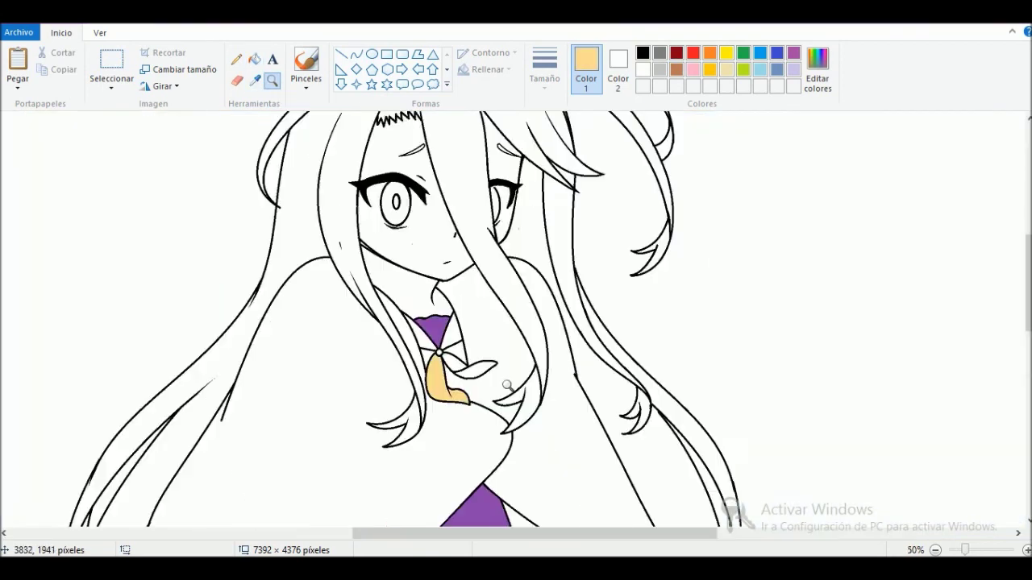
pyautogui.click(461, 327)
pyautogui.click(501, 342)
pyautogui.tripleClick(935, 551)
# Step: Sample the reference dress's dark purple, draw a curve down the right part of the skirt and fill the strip beside it
pyautogui.click(255, 81)
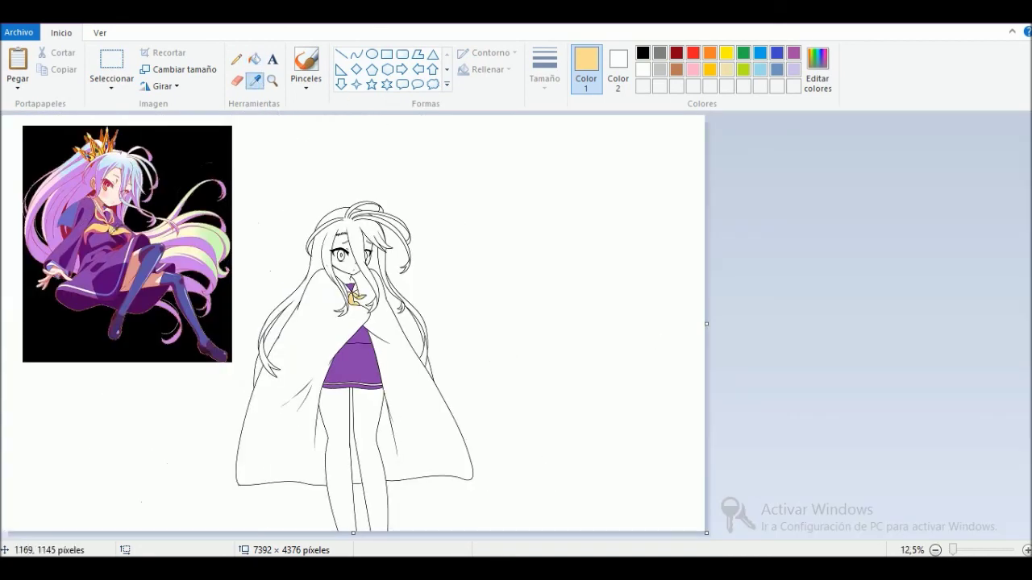
pyautogui.click(71, 217)
pyautogui.click(273, 81)
pyautogui.click(453, 322)
pyautogui.doubleClick(361, 391)
pyautogui.click(357, 55)
pyautogui.moveTo(492, 208); pyautogui.dragTo(587, 547)
pyautogui.click(255, 59)
pyautogui.click(520, 237)
# Step: Draw a slanted curve down the left part of the skirt and fill the area outside it with dark purple
pyautogui.click(356, 55)
pyautogui.moveTo(388, 207); pyautogui.dragTo(254, 518)
pyautogui.click(313, 365)
pyautogui.click(256, 61)
pyautogui.click(319, 258)
# Step: Shade the sides of the bodice above the waistline with dark purple, keeping a lighter triangle in the middle
pyautogui.scroll(3, 331, 250)
pyautogui.click(356, 56)
pyautogui.moveTo(390, 348)
pyautogui.mouseDown()
pyautogui.moveTo(461, 219)
pyautogui.moveTo(493, 300)
pyautogui.moveTo(492, 353)
pyautogui.mouseUp()
pyautogui.click(255, 58)
pyautogui.click(492, 316)
# Step: Shade a narrow strip just below the waistline with dark purple and retouch the waistline with short black curve strokes
pyautogui.click(356, 54)
pyautogui.moveTo(382, 372); pyautogui.dragTo(497, 370)
pyautogui.click(254, 59)
pyautogui.click(416, 359)
pyautogui.click(356, 55)
pyautogui.moveTo(384, 352); pyautogui.dragTo(418, 350)
pyautogui.moveTo(485, 354); pyautogui.dragTo(501, 354)
pyautogui.click(935, 551)
pyautogui.click(935, 550)
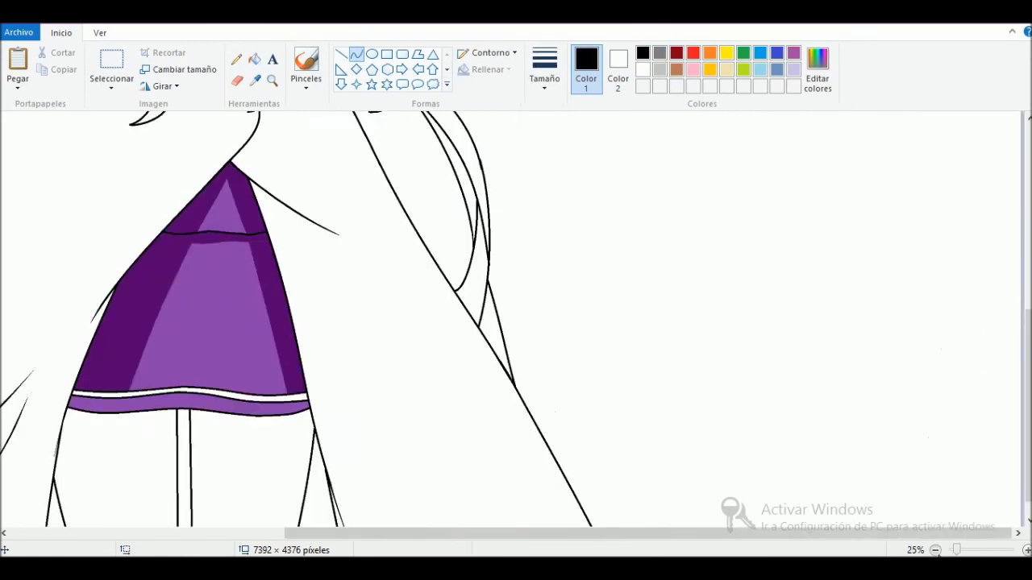
# Step: Mix a slightly greyed white as a custom colour for the skirt's hem stripe
pyautogui.click(935, 551)
pyautogui.click(272, 80)
pyautogui.click(353, 337)
pyautogui.click(451, 354)
pyautogui.click(643, 70)
pyautogui.click(356, 54)
pyautogui.click(817, 68)
pyautogui.moveTo(678, 182); pyautogui.dragTo(679, 196)
pyautogui.click(379, 392)
# Step: Touch up the ends of the hem stripe with a short curve and small pencil strokes
pyautogui.moveTo(362, 284); pyautogui.dragTo(379, 250)
pyautogui.moveTo(468, 534); pyautogui.dragTo(544, 533)
pyautogui.click(237, 59)
pyautogui.moveTo(458, 262); pyautogui.dragTo(460, 272)
pyautogui.moveTo(470, 312); pyautogui.dragTo(474, 322)
# Step: Fill the hem stripe and its outlines with the custom greyed white
pyautogui.click(643, 53)
pyautogui.click(659, 87)
pyautogui.click(255, 59)
pyautogui.click(341, 302)
pyautogui.click(317, 327)
pyautogui.click(393, 276)
# Step: Sample the skirt's dark purple, set the line thickness and shade the left end of the band below the hem stripe
pyautogui.tripleClick(935, 551)
pyautogui.doubleClick(935, 551)
pyautogui.click(272, 81)
pyautogui.click(333, 397)
pyautogui.click(333, 397)
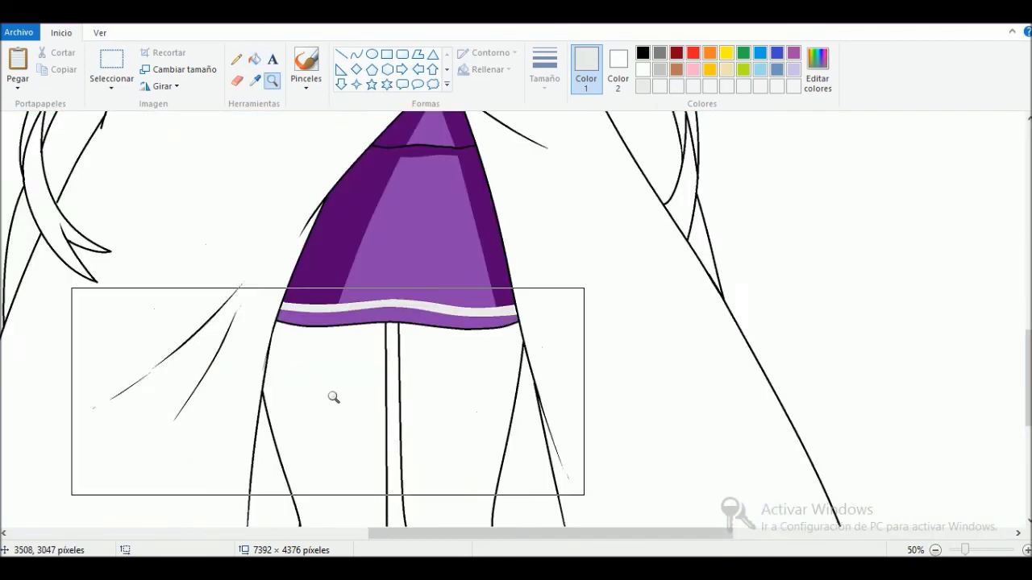
pyautogui.click(255, 80)
pyautogui.click(357, 54)
pyautogui.moveTo(557, 338); pyautogui.dragTo(544, 390)
pyautogui.click(544, 68)
pyautogui.click(567, 152)
pyautogui.click(255, 59)
pyautogui.moveTo(468, 533); pyautogui.dragTo(536, 534)
# Step: Draw a short curve at the right end of the band below the hem stripe and fill that end with dark purple
pyautogui.click(356, 54)
pyautogui.moveTo(462, 355); pyautogui.dragTo(477, 398)
pyautogui.click(463, 379)
pyautogui.click(254, 59)
pyautogui.click(487, 379)
pyautogui.click(935, 550)
pyautogui.click(935, 550)
pyautogui.click(935, 550)
pyautogui.click(935, 551)
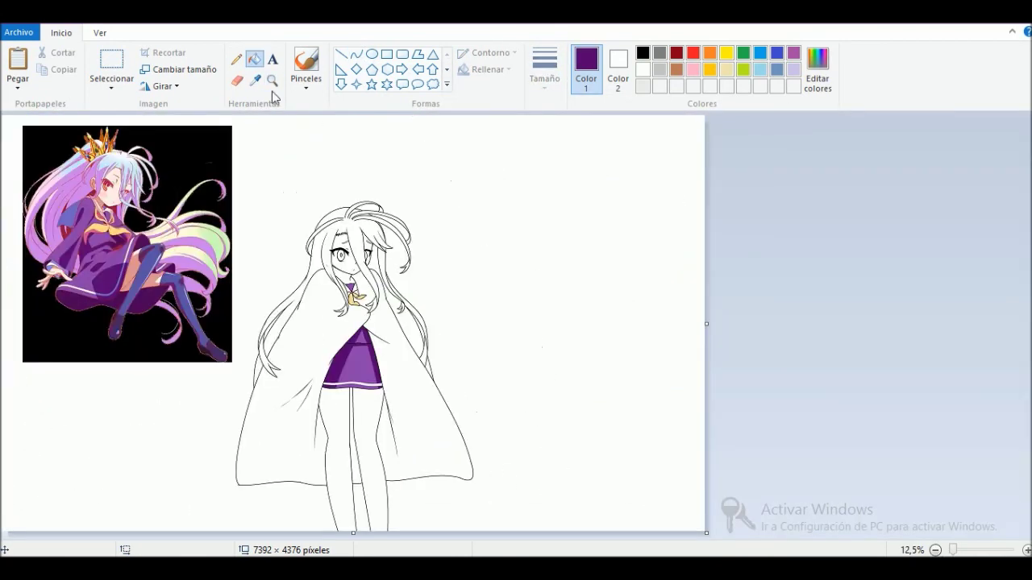
# Step: Sample the light blue of the reference picture's hair and fill the sections of the drawing's hair with it
pyautogui.click(255, 79)
pyautogui.click(114, 167)
pyautogui.click(334, 234)
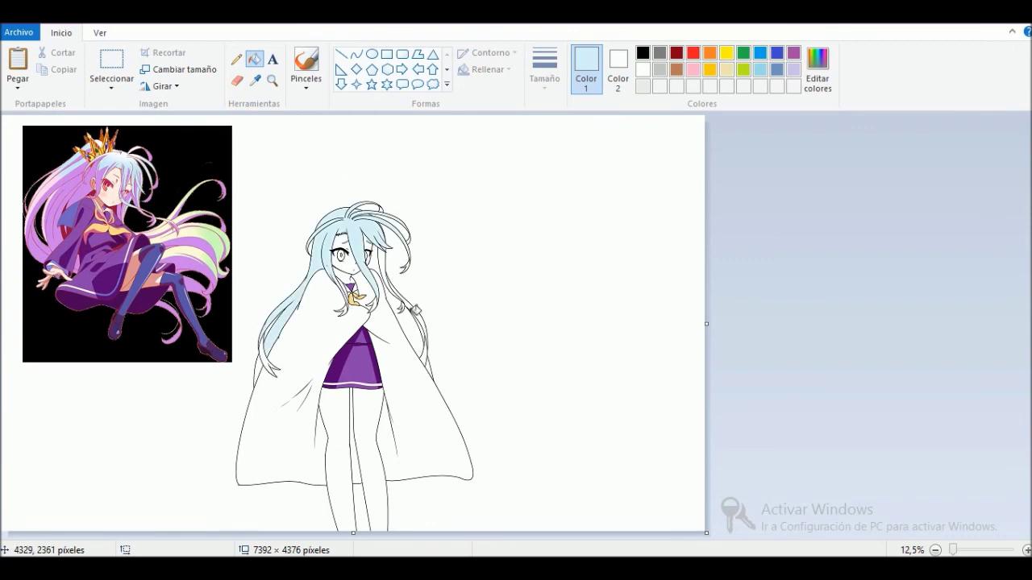
pyautogui.click(395, 307)
pyautogui.click(387, 486)
# Step: Sample the red of the reference picture's eye and recolour the drawing's connected outlines with it
pyautogui.click(254, 80)
pyautogui.click(107, 186)
pyautogui.click(272, 81)
pyautogui.click(412, 289)
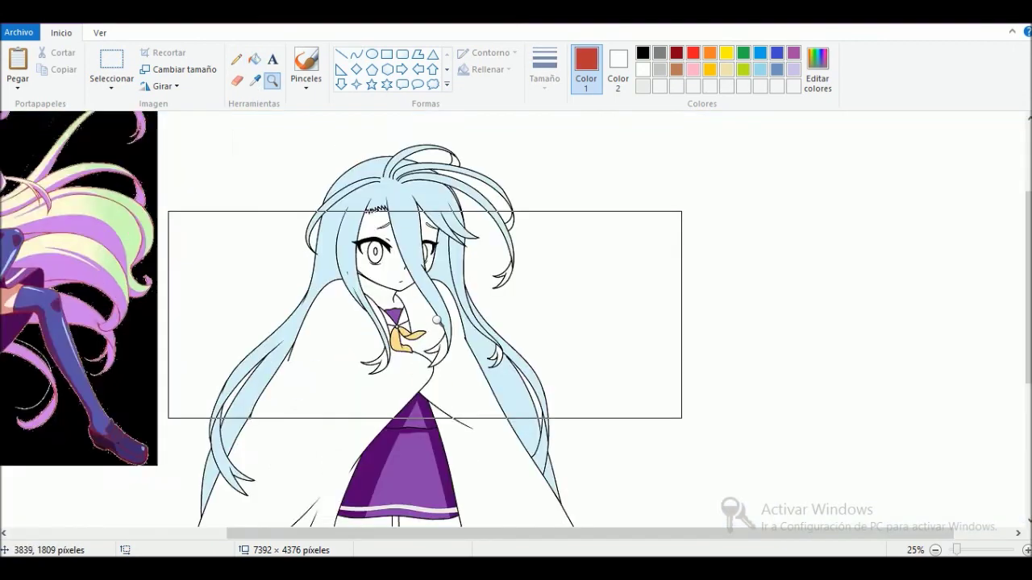
pyautogui.click(425, 313)
pyautogui.click(255, 58)
pyautogui.click(490, 278)
# Step: Darken the red to Rojo 151, Verde 43, Azul 43 and recolour the outlines, pupil, lower lash and eyebrow with it
pyautogui.click(273, 80)
pyautogui.click(485, 224)
pyautogui.click(254, 59)
pyautogui.click(818, 69)
pyautogui.click(675, 270)
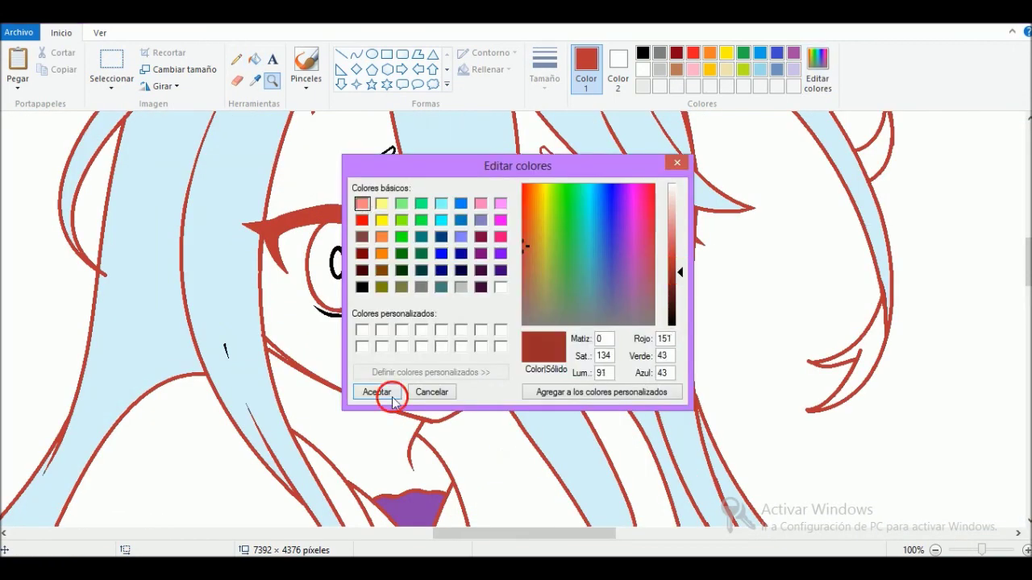
pyautogui.click(392, 395)
pyautogui.click(458, 332)
pyautogui.click(337, 315)
pyautogui.click(345, 264)
pyautogui.click(395, 153)
# Step: Recolour the separate fold lines on the left side of the cape with the dark red
pyautogui.click(935, 550)
pyautogui.click(935, 549)
pyautogui.click(935, 550)
pyautogui.click(273, 81)
pyautogui.click(297, 366)
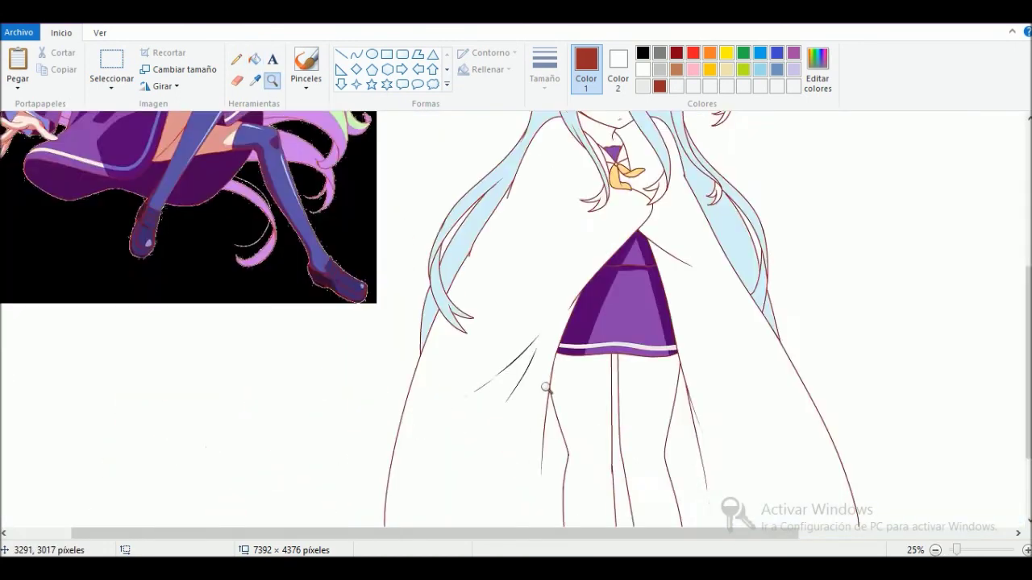
pyautogui.click(522, 368)
pyautogui.click(508, 353)
pyautogui.click(254, 59)
pyautogui.click(510, 213)
pyautogui.click(534, 279)
pyautogui.click(935, 550)
pyautogui.click(935, 550)
pyautogui.click(935, 550)
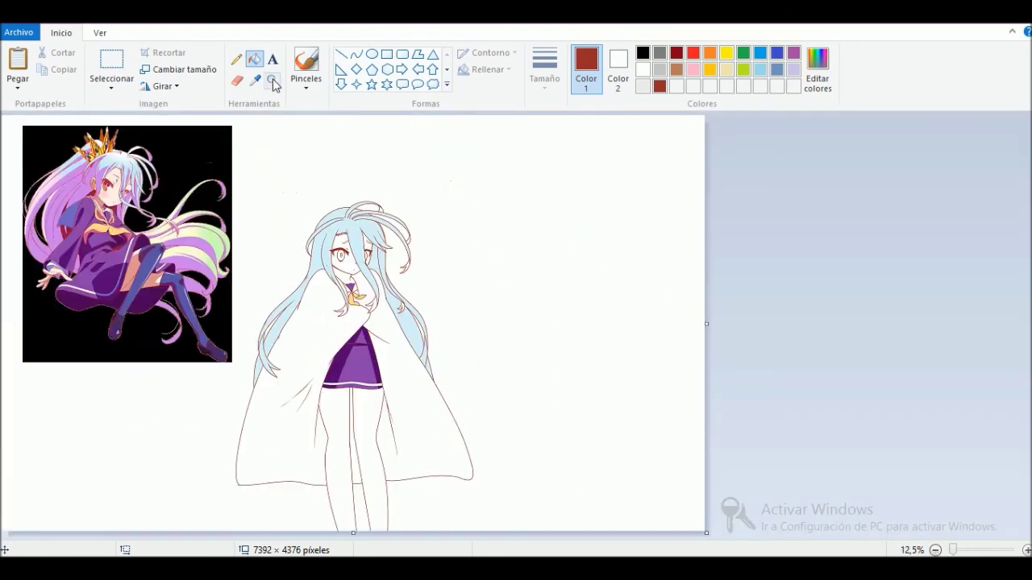